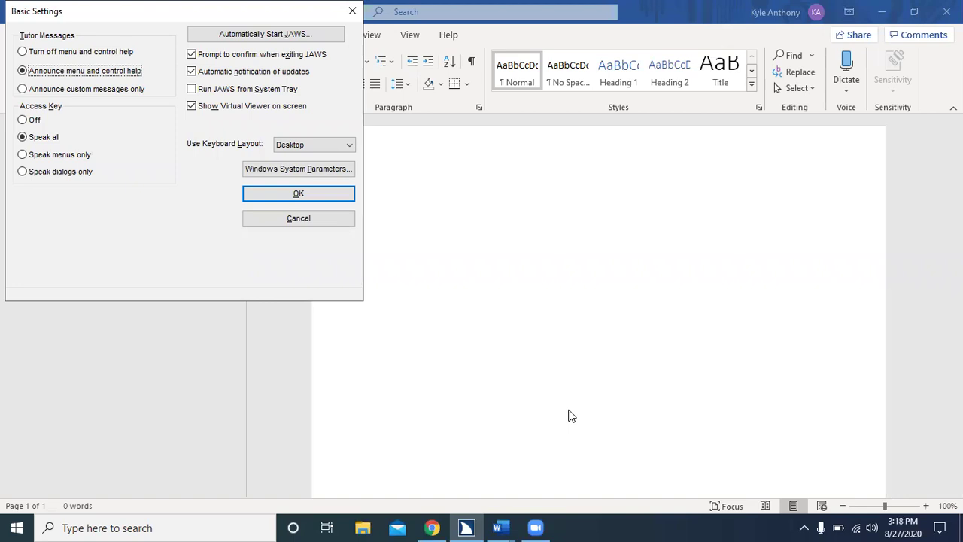
- Open the Start JAWS Options dialog from Basic Settings with Alt+J
{"action": "key", "text": "alt+j"}
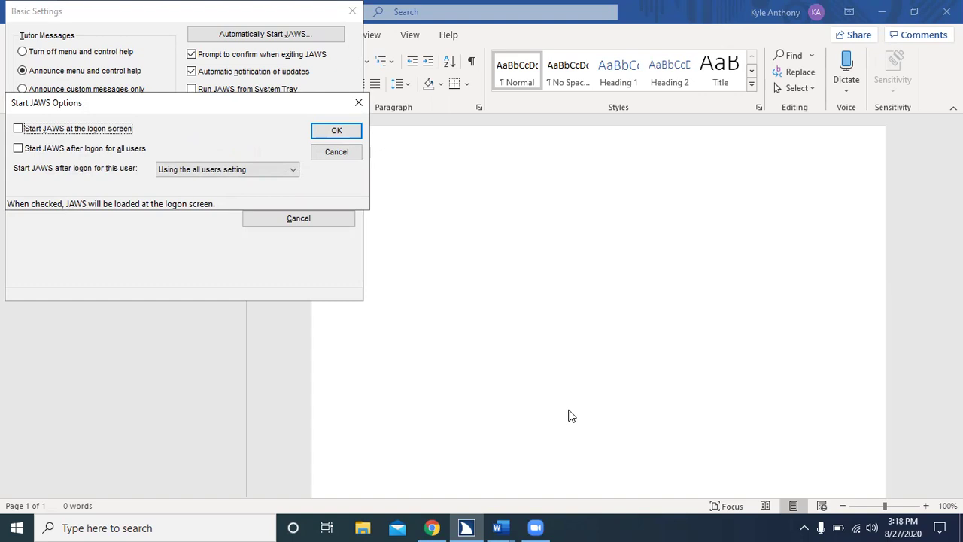
- Check 'Start JAWS at the logon screen' and move to the per-user startup setting
{"action": "key", "text": "space"}
{"action": "key", "text": "Tab"}
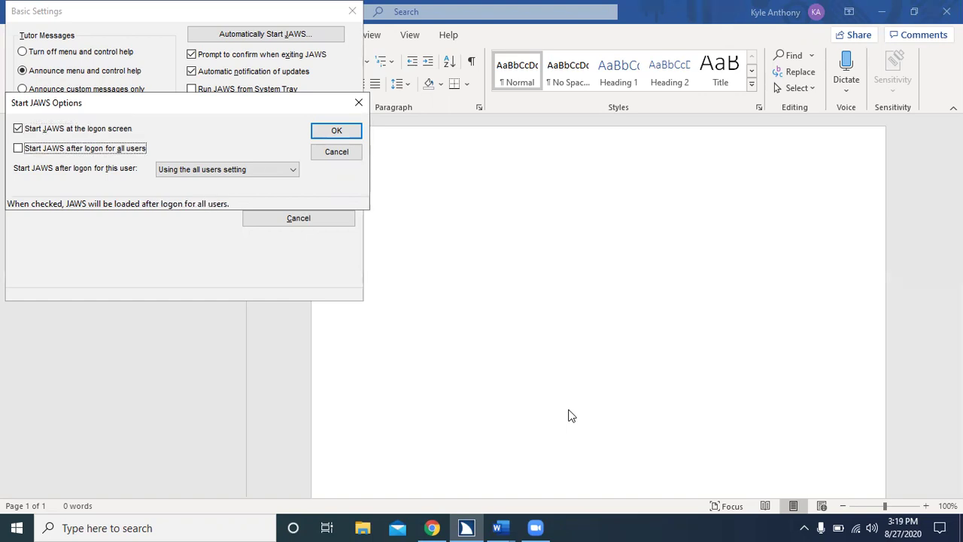
{"action": "key", "text": "Tab"}
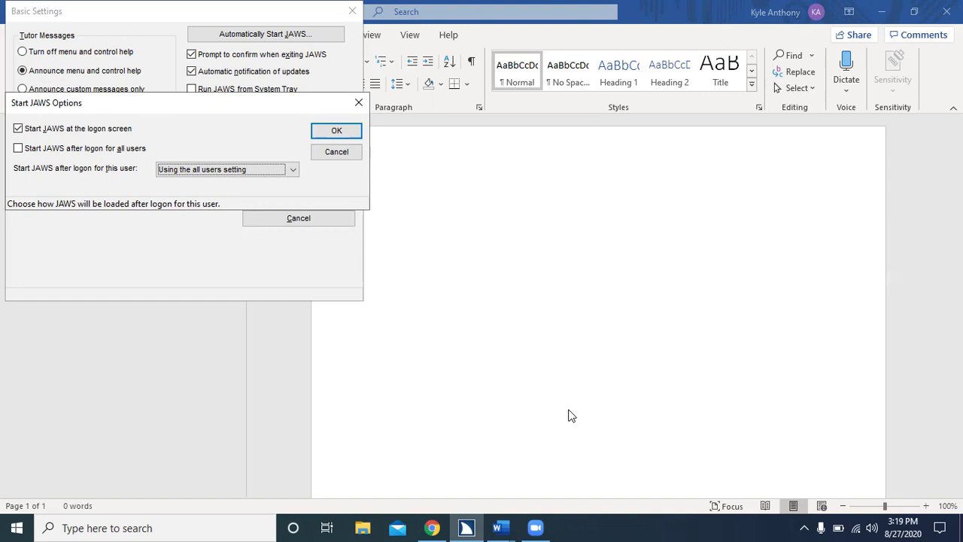
- Set 'Start JAWS after logon for this user' to Always and confirm with OK
{"action": "key", "text": "Down"}
{"action": "key", "text": "Tab"}
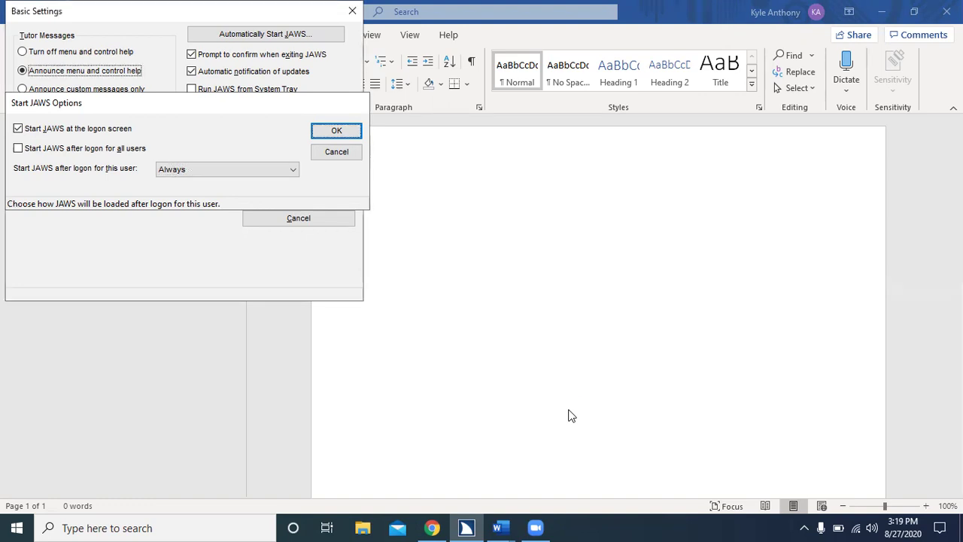
{"action": "key", "text": "Return"}
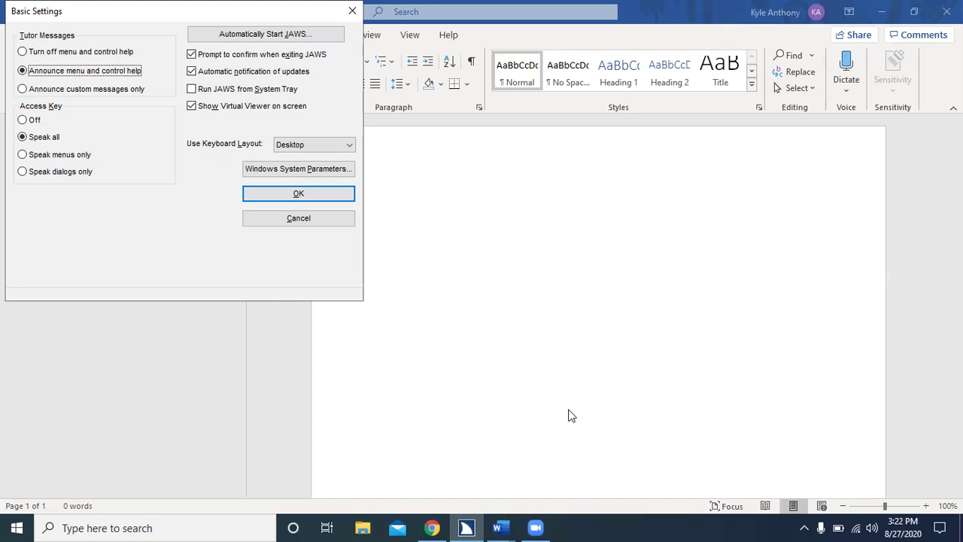
- Turn on Run JAWS from System Tray, choose the Laptop keyboard layout, and save Basic Settings
{"action": "key", "text": "alt+s"}
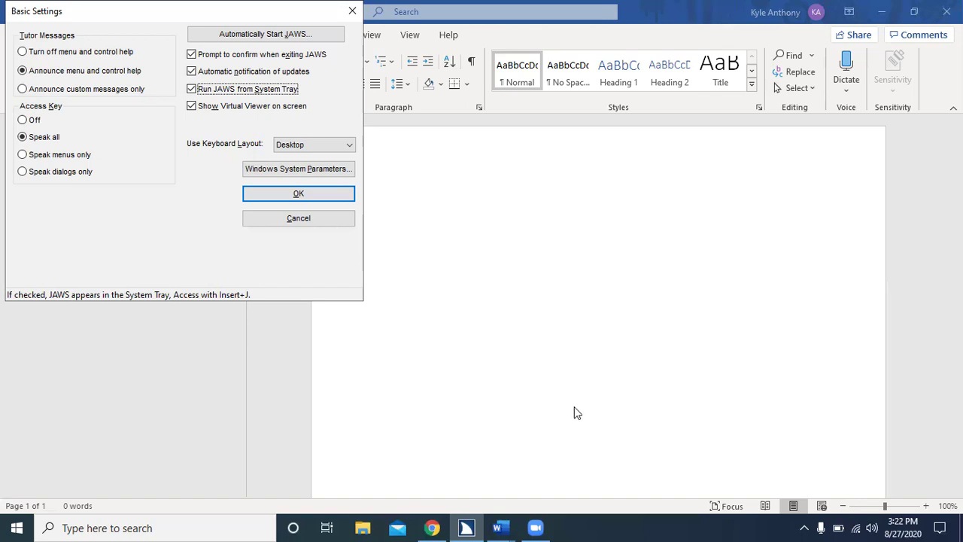
{"action": "key", "text": "Tab"}
{"action": "key", "text": "Tab"}
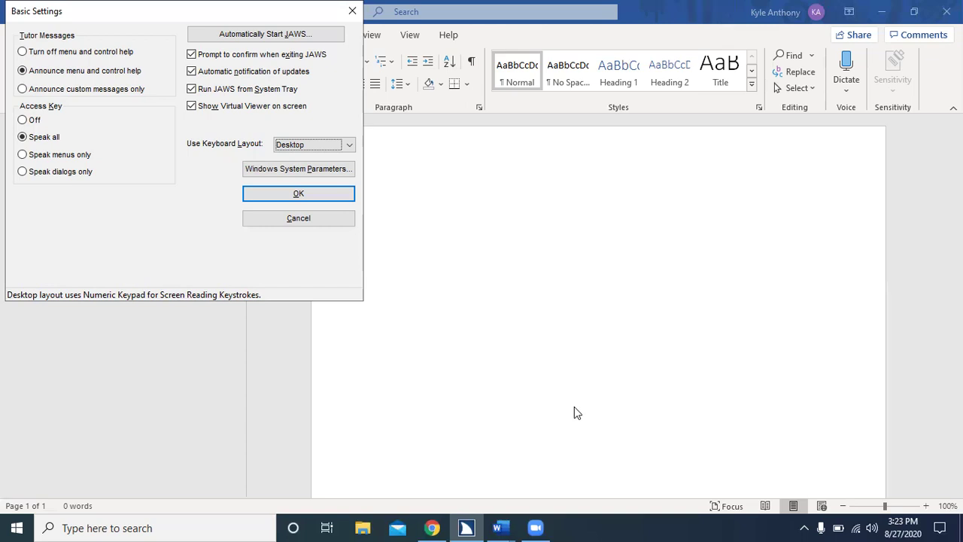
{"action": "key", "text": "Down"}
{"action": "key", "text": "Return"}
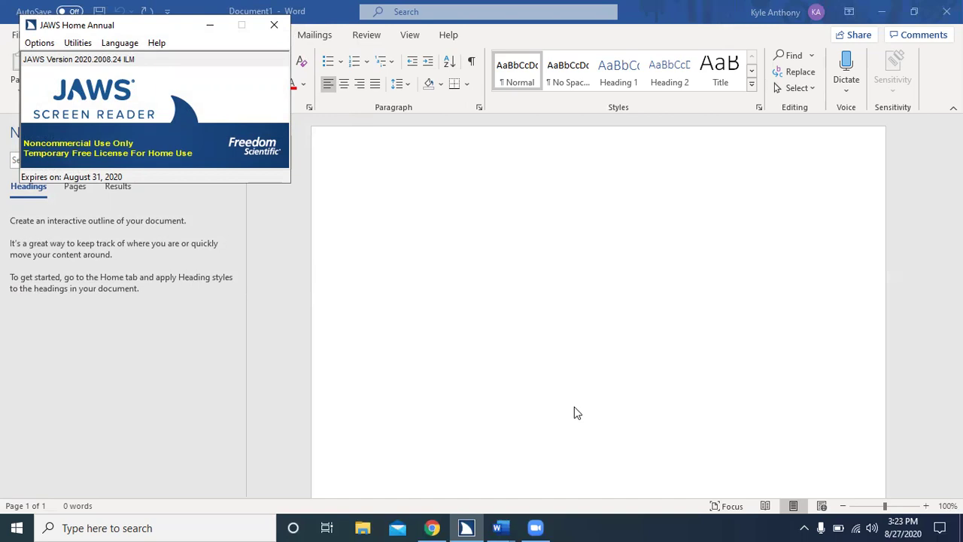
- Open Options > Voices > Voice Adjustment in the JAWS window
{"action": "key", "text": "alt+o"}
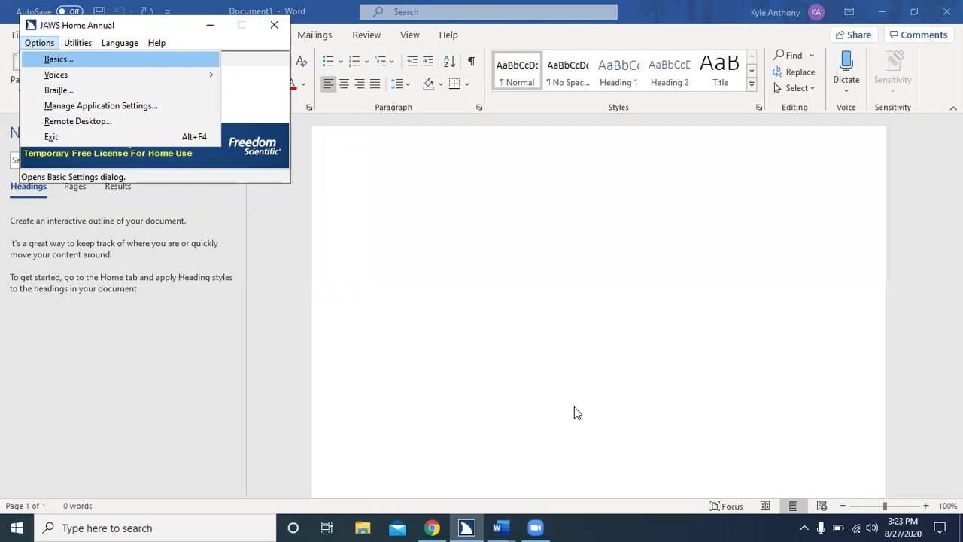
{"action": "key", "text": "Down"}
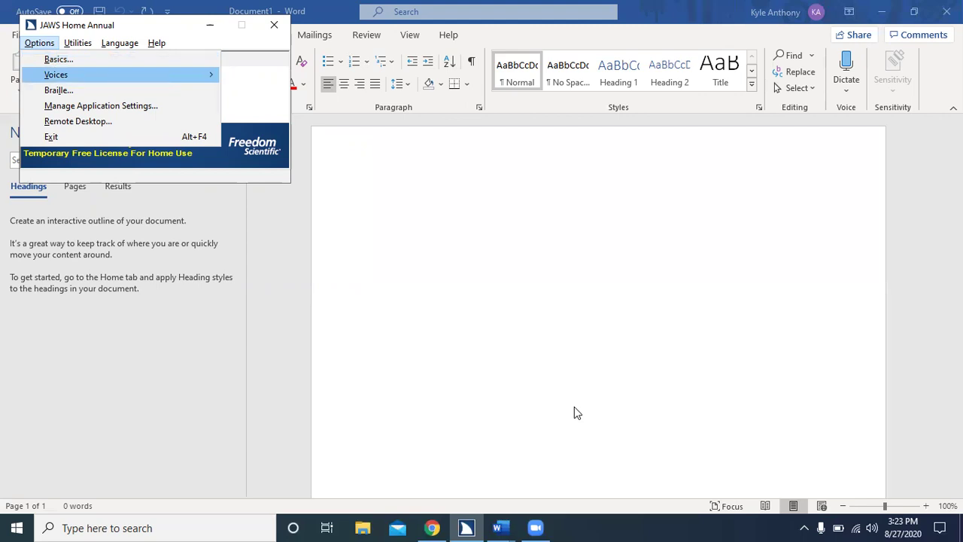
{"action": "key", "text": "Right"}
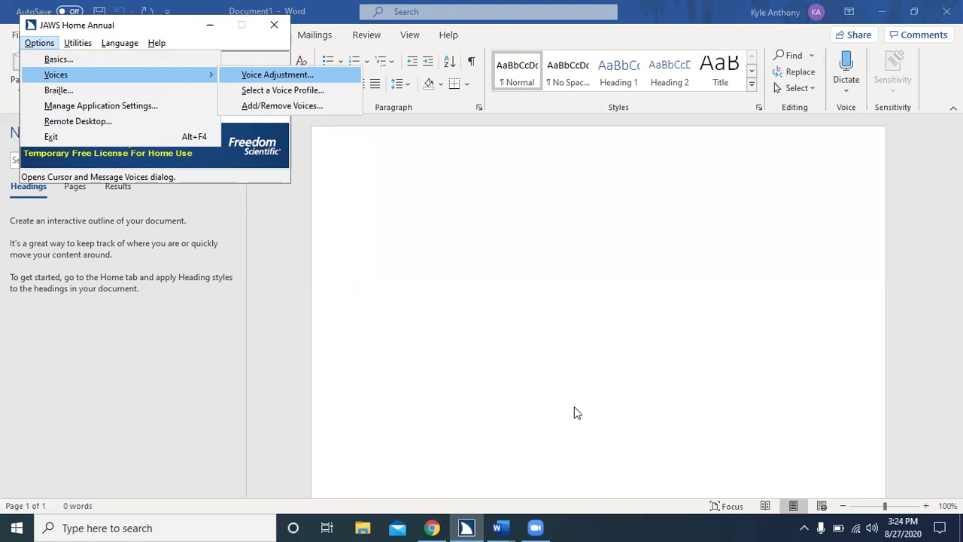
{"action": "key", "text": "Return"}
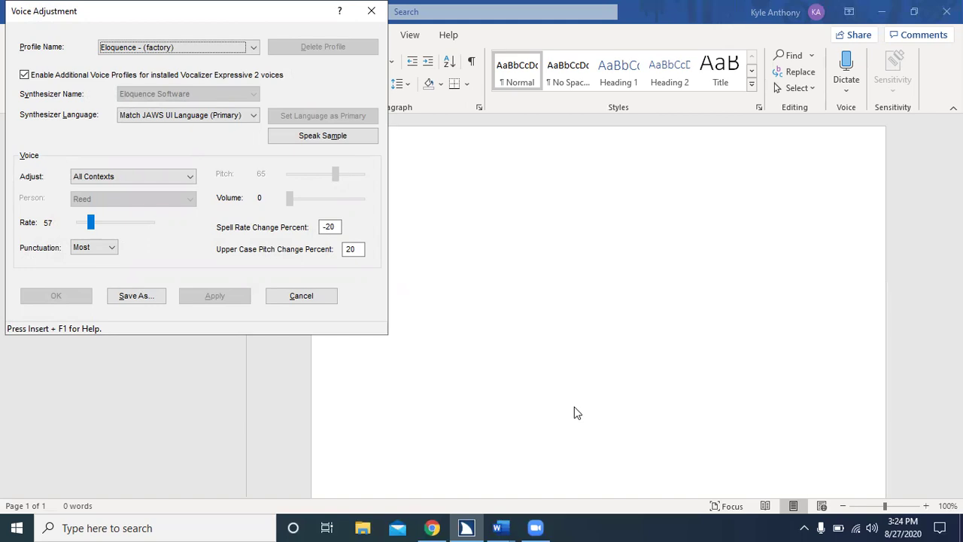
{"action": "key", "text": "Tab"}
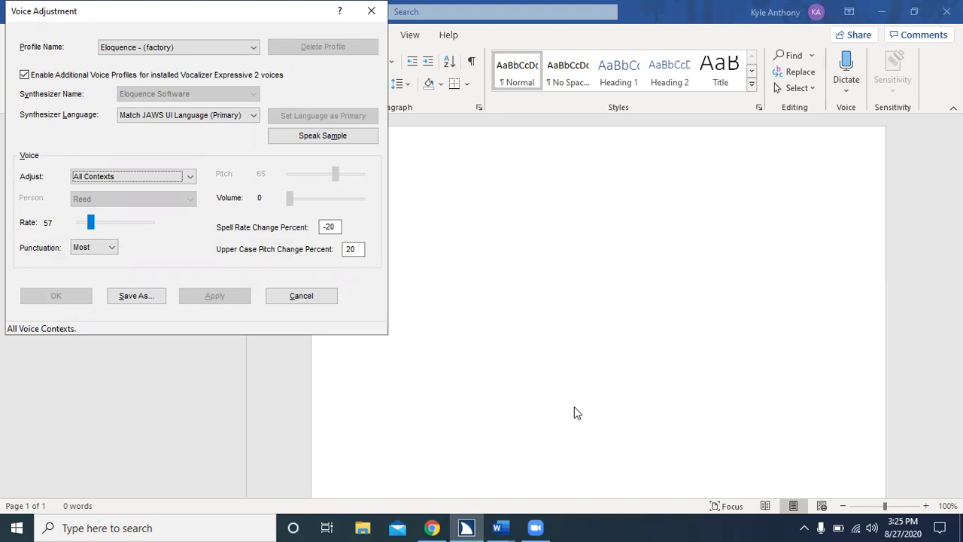
{"action": "key", "text": "Tab"}
{"action": "key", "text": "Tab"}
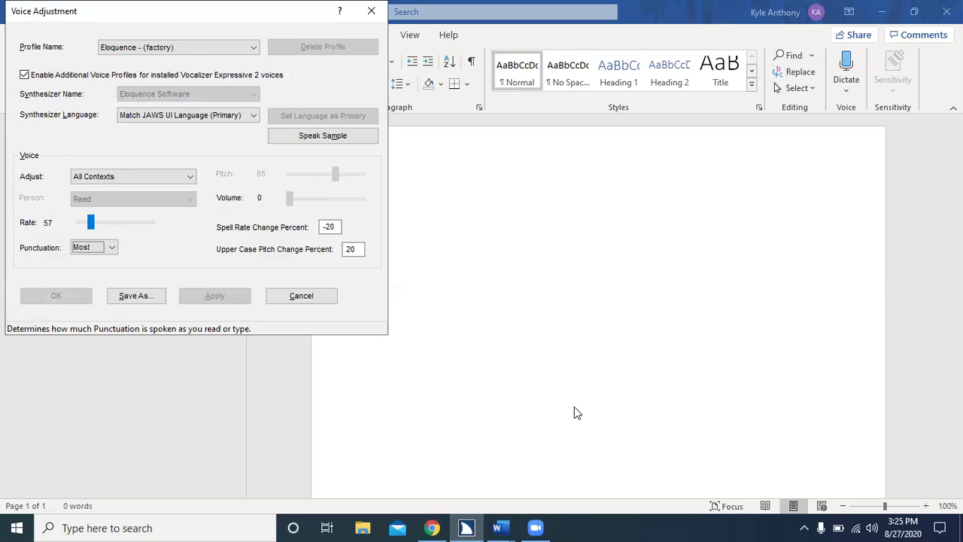
{"action": "key", "text": "shift+Tab"}
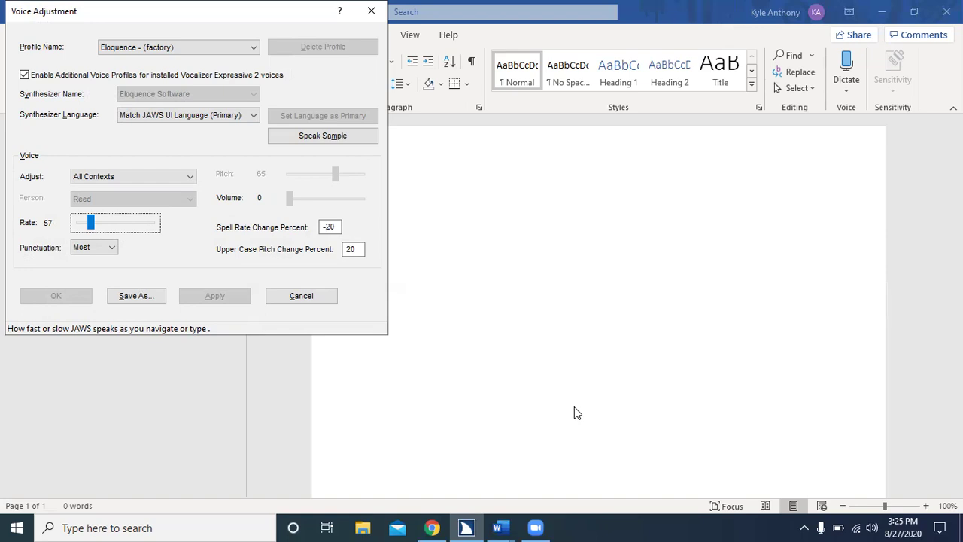
- Raise the Eloquence speech rate to 62, apply it, and close Voice Adjustment
{"action": "key", "text": "Right"}
{"action": "key", "text": "Right"}
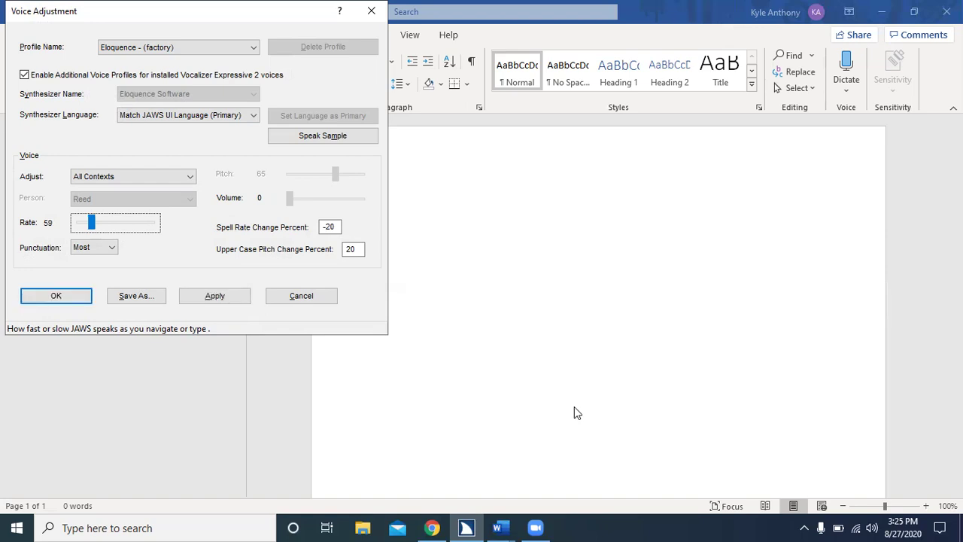
{"action": "key", "text": "Right"}
{"action": "key", "text": "alt+a"}
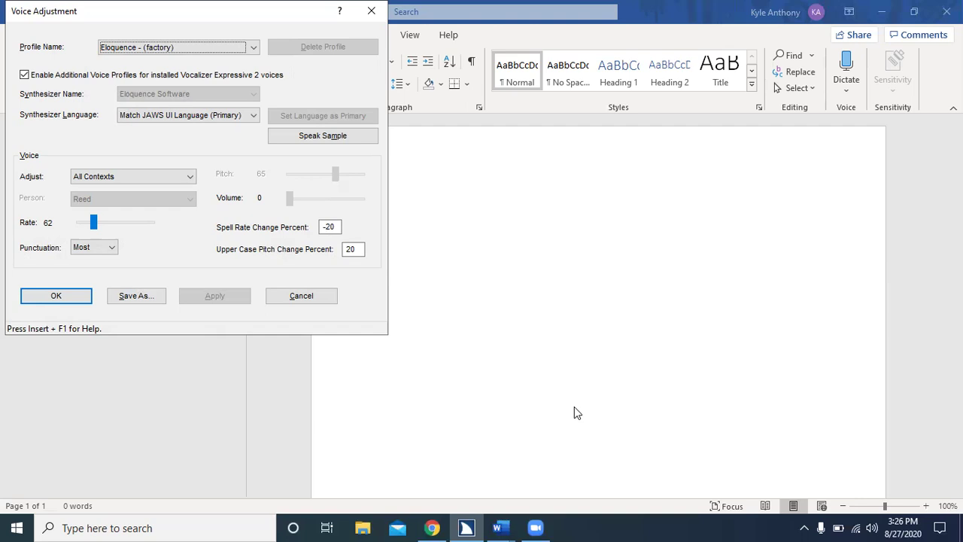
{"action": "key", "text": "Escape"}
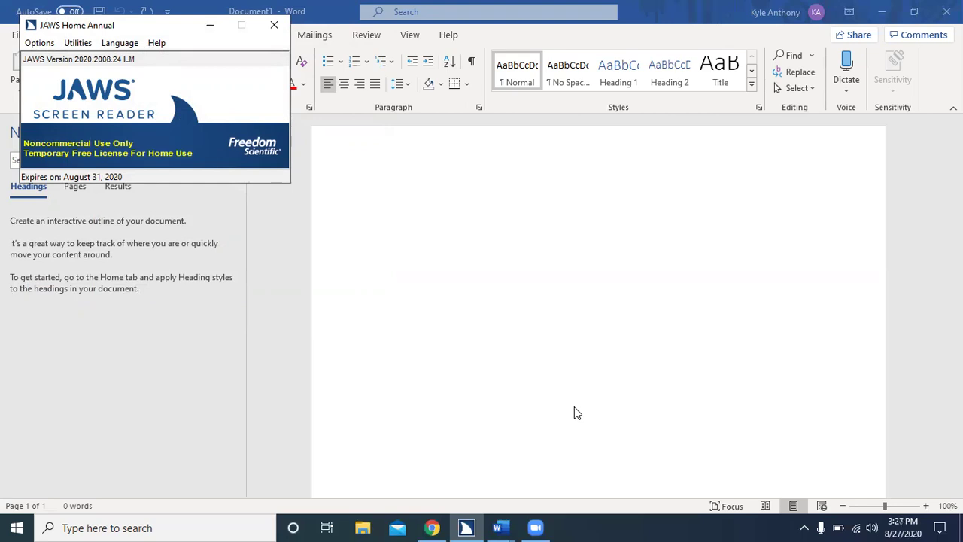
- Open the JAWS Options menu with Alt+O
{"action": "key", "text": "alt+o"}
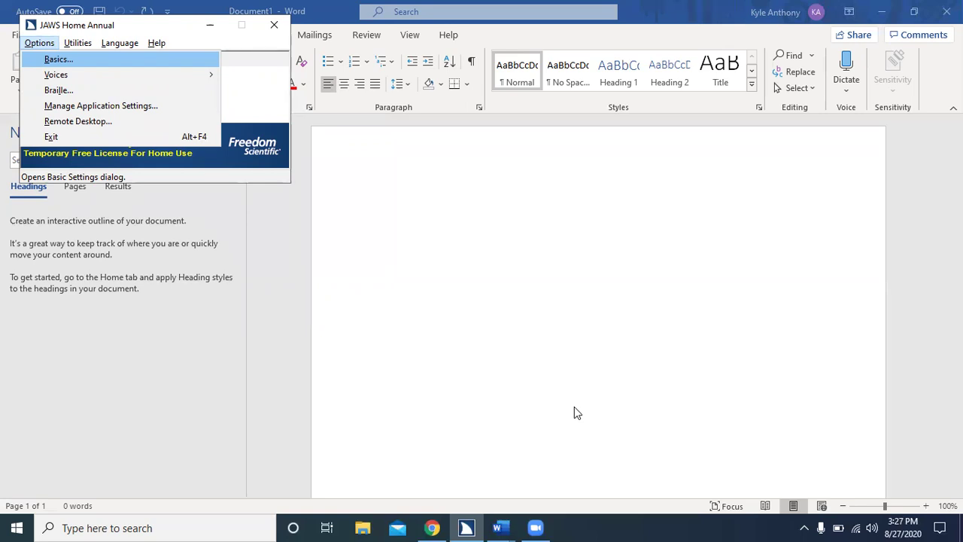
- Choose Braille from the Options menu to open the basic braille settings
{"action": "key", "text": "Down"}
{"action": "key", "text": "Down"}
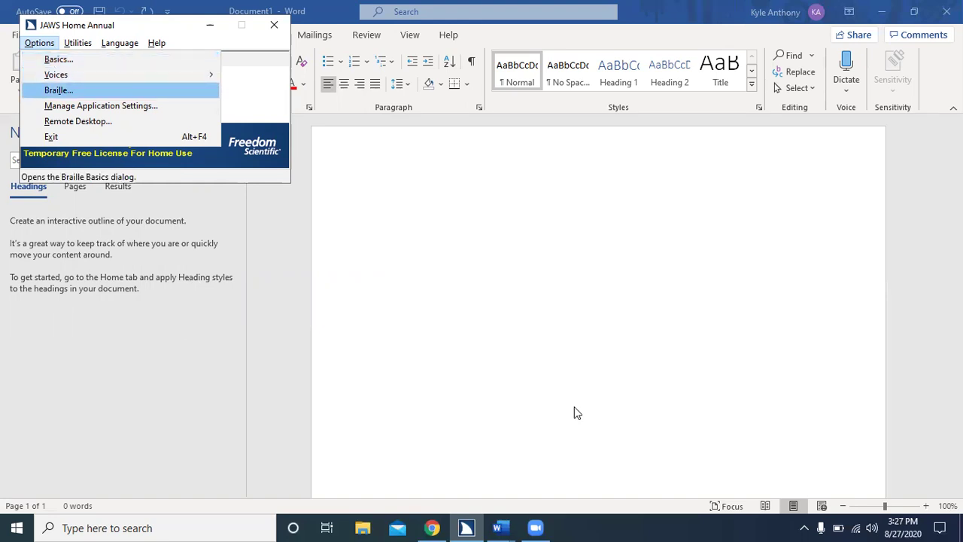
{"action": "key", "text": "Return"}
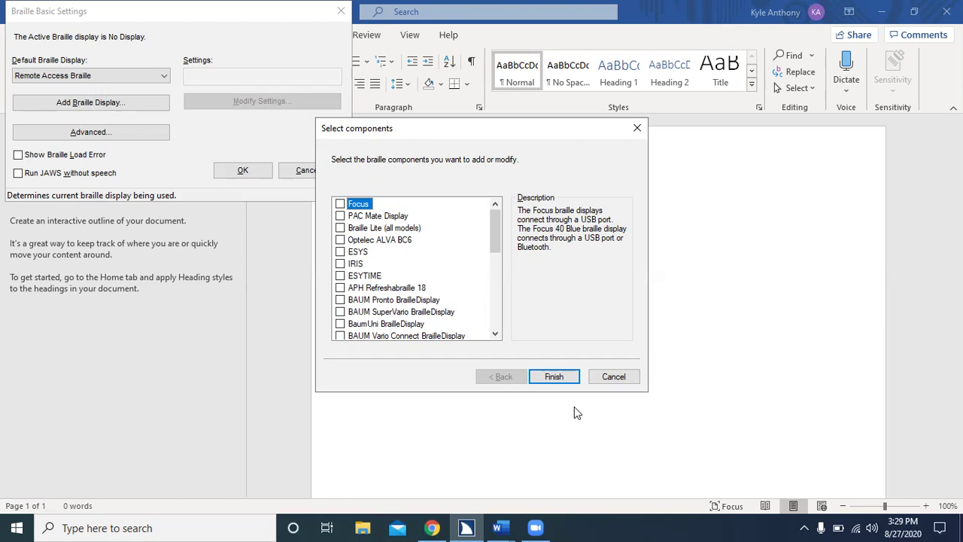
- Find BrailleNote Touch in the display list, check it, and advance to its device options
{"action": "key", "text": "h"}
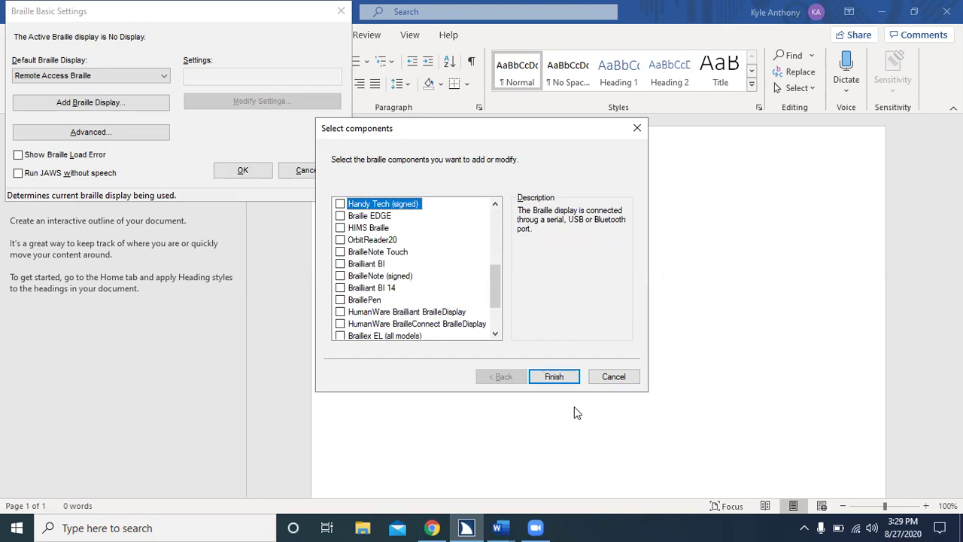
{"action": "key", "text": "h"}
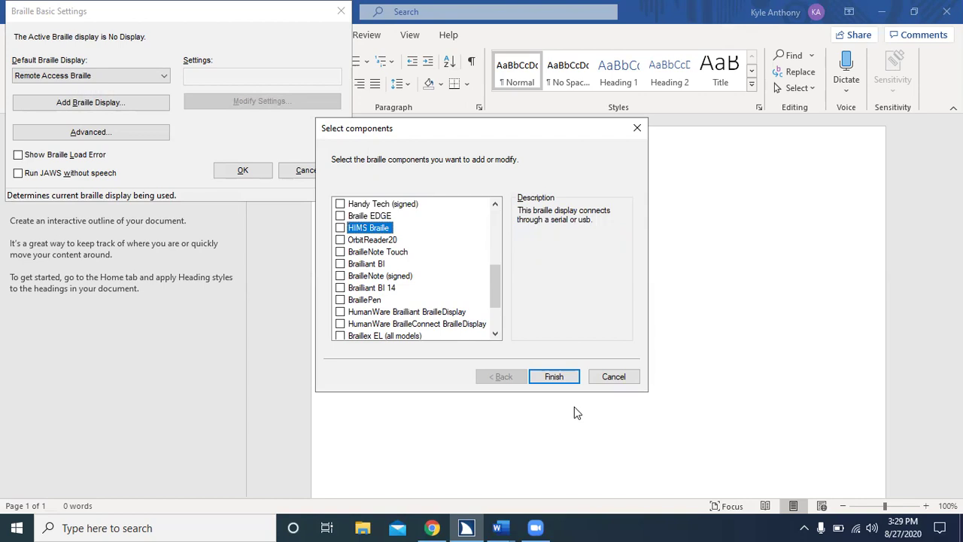
{"action": "key", "text": "h"}
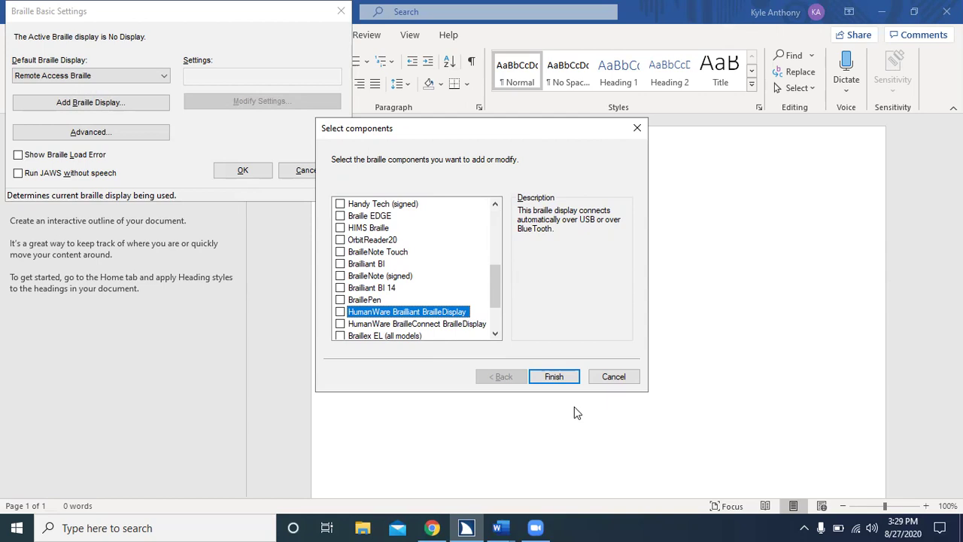
{"action": "key", "text": "Up"}
{"action": "key", "text": "Up"}
{"action": "key", "text": "Up"}
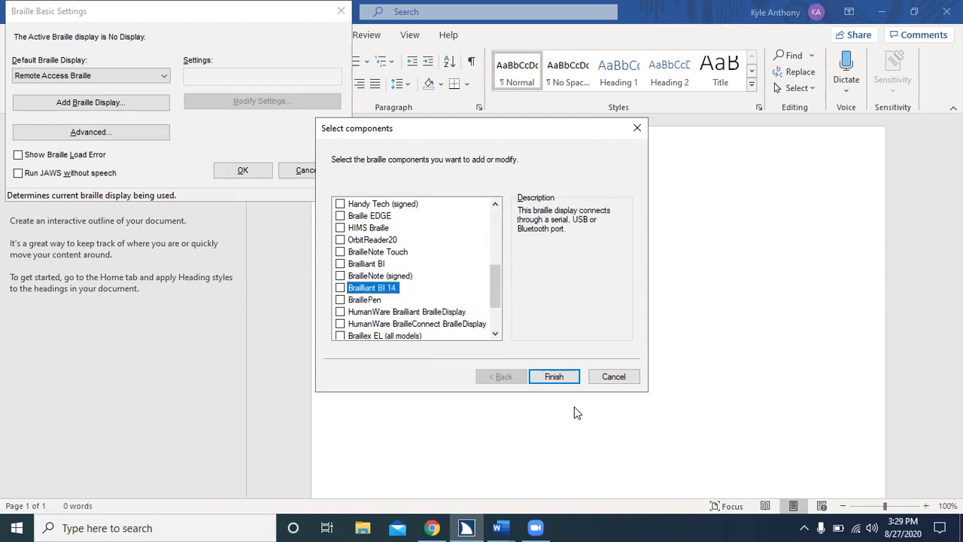
{"action": "key", "text": "Up"}
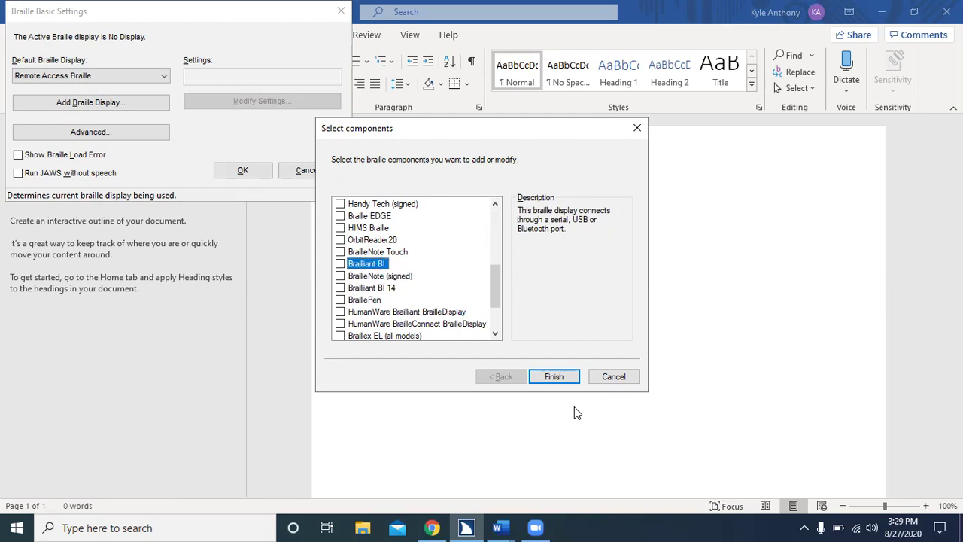
{"action": "key", "text": "Up"}
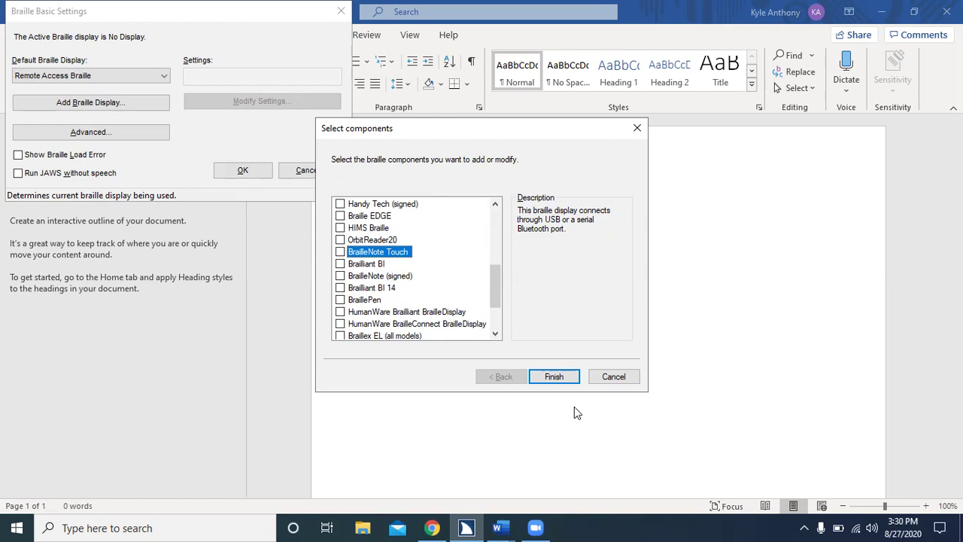
{"action": "key", "text": "space"}
{"action": "key", "text": "Return"}
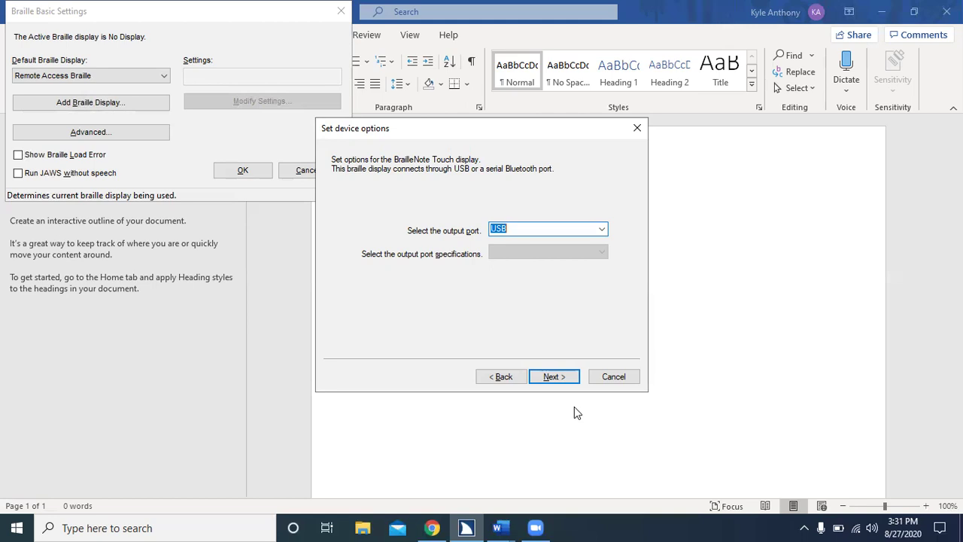
- Keep USB as the BrailleNote Touch output port and open the Windows Start menu
{"action": "key", "text": "super"}
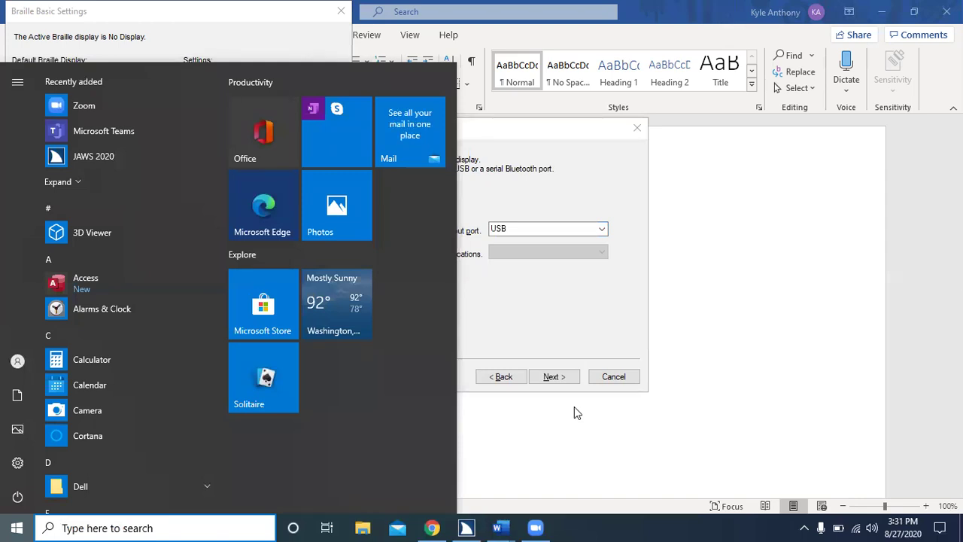
- Launch Device Manager from a Start menu search for 'de'
{"action": "type", "text": "de"}
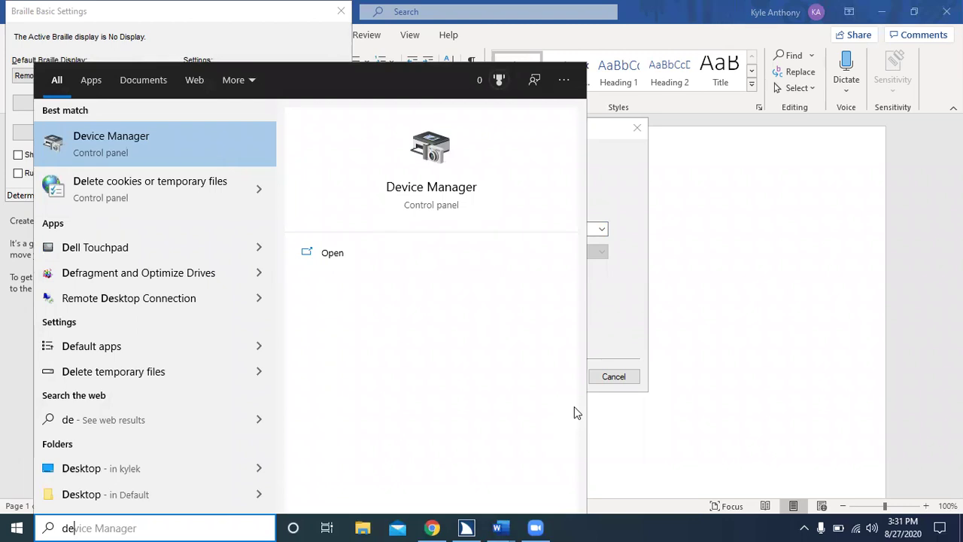
{"action": "key", "text": "Escape"}
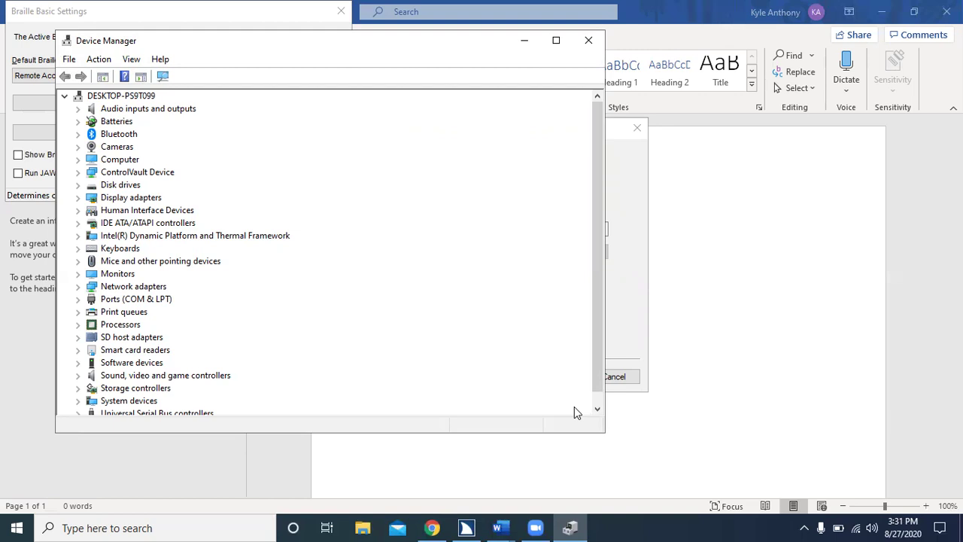
- Expand Ports (COM & LPT), confirm only ECP Printer Port (LPT1) is listed, then close Device Manager
{"action": "key", "text": "Tab"}
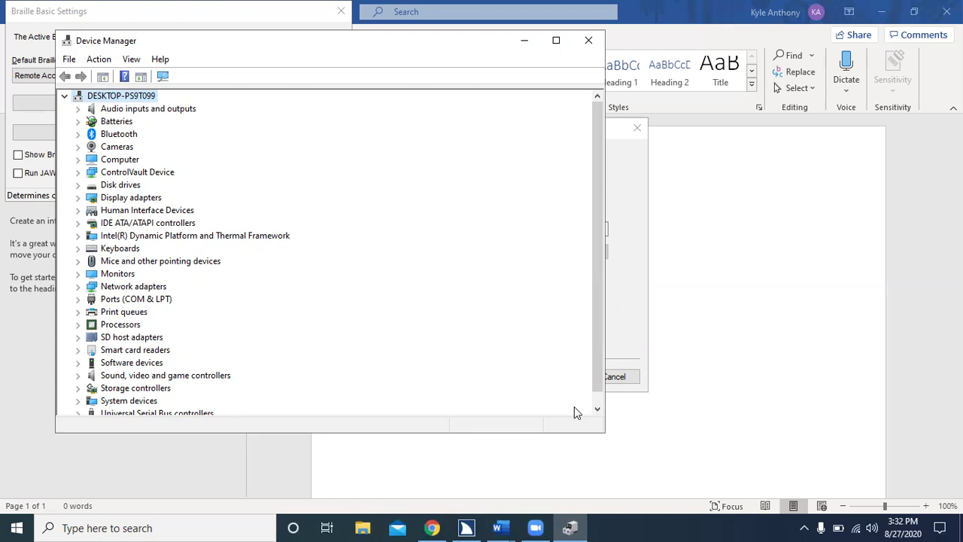
{"action": "key", "text": "p"}
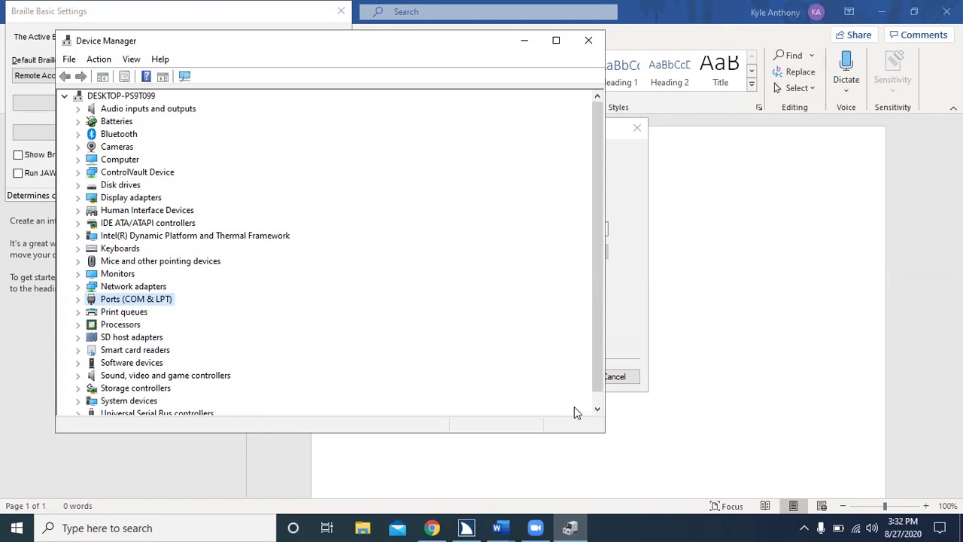
{"action": "key", "text": "Right"}
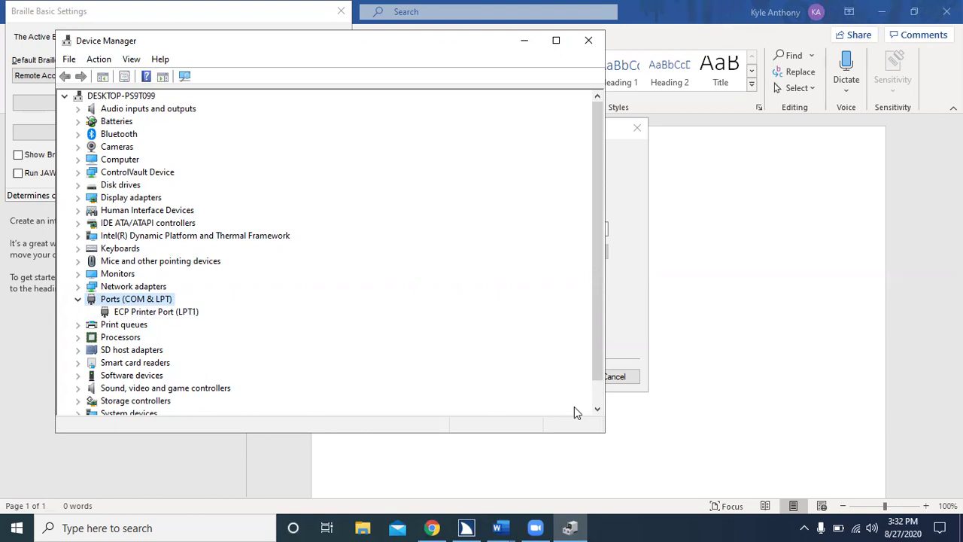
{"action": "key", "text": "Down"}
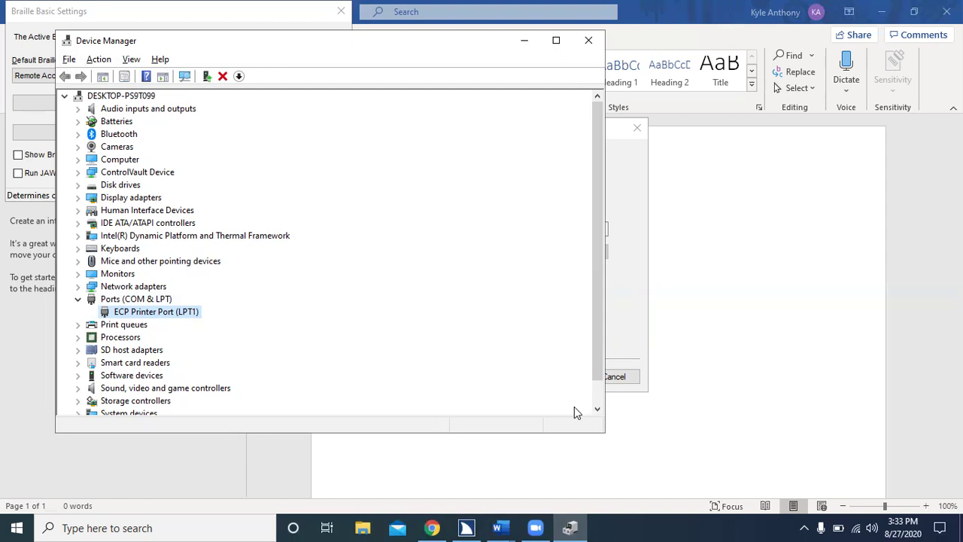
{"action": "key", "text": "alt+F4"}
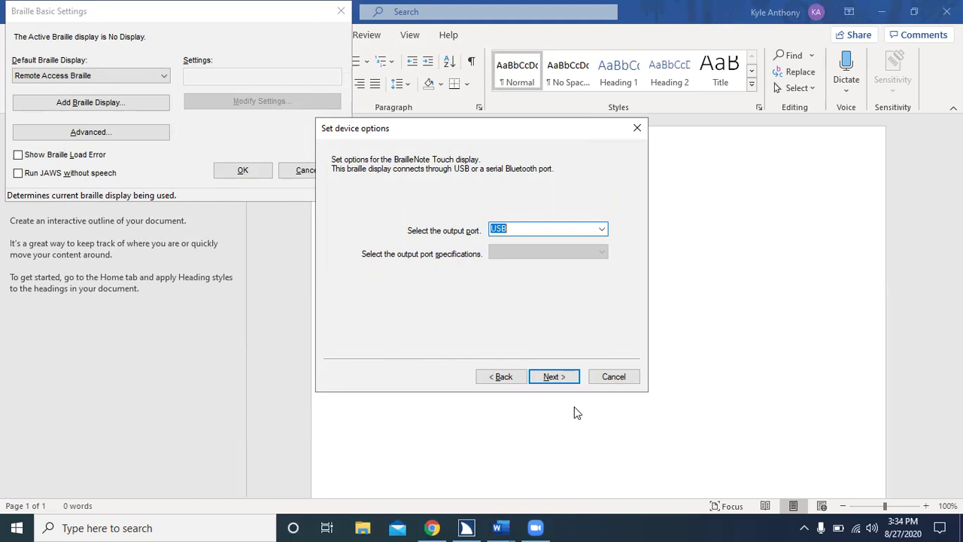
- Clear USB from the BrailleNote Touch output port box
{"action": "key", "text": "Down"}
- Enter com3 as the BrailleNote Touch output port and advance to the primary device page
{"action": "type", "text": "com3"}
{"action": "key", "text": "Tab"}
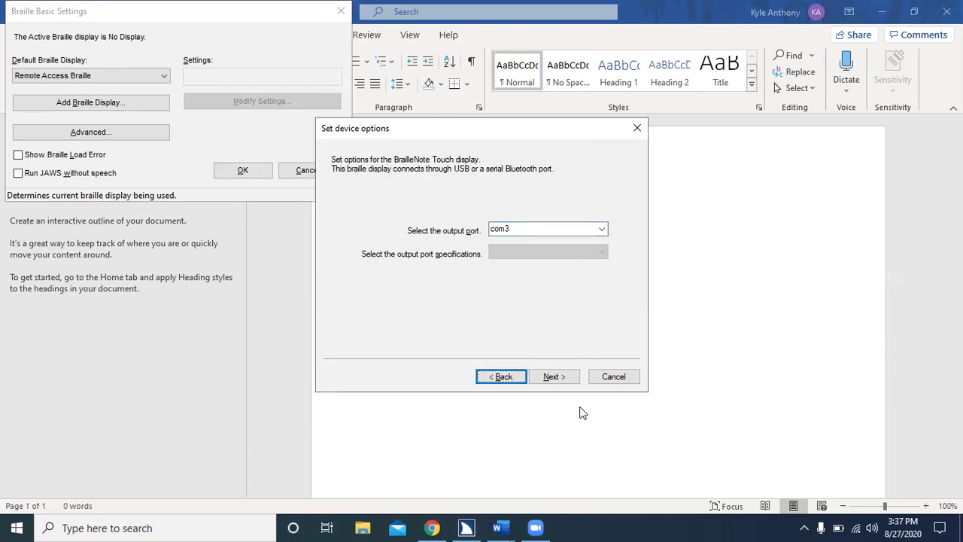
{"action": "key", "text": "Tab"}
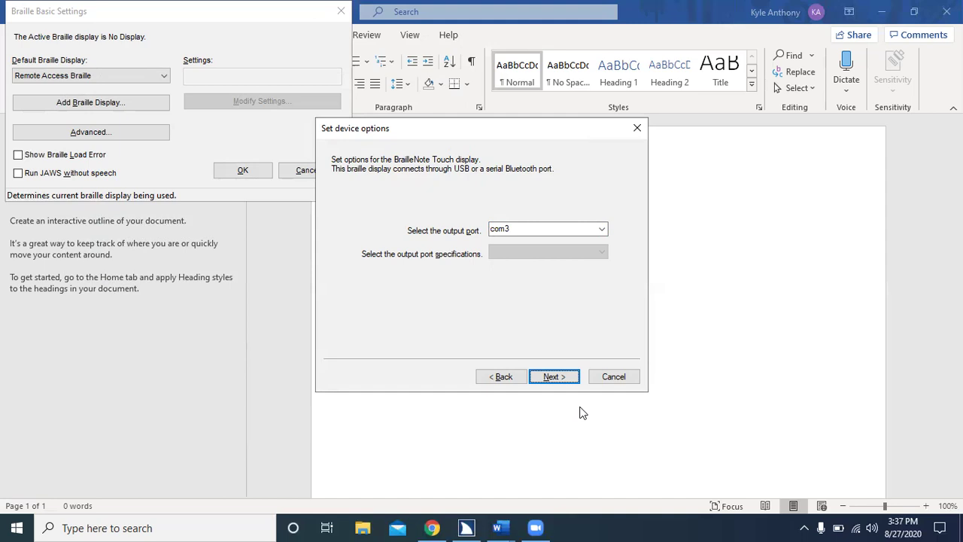
{"action": "key", "text": "Return"}
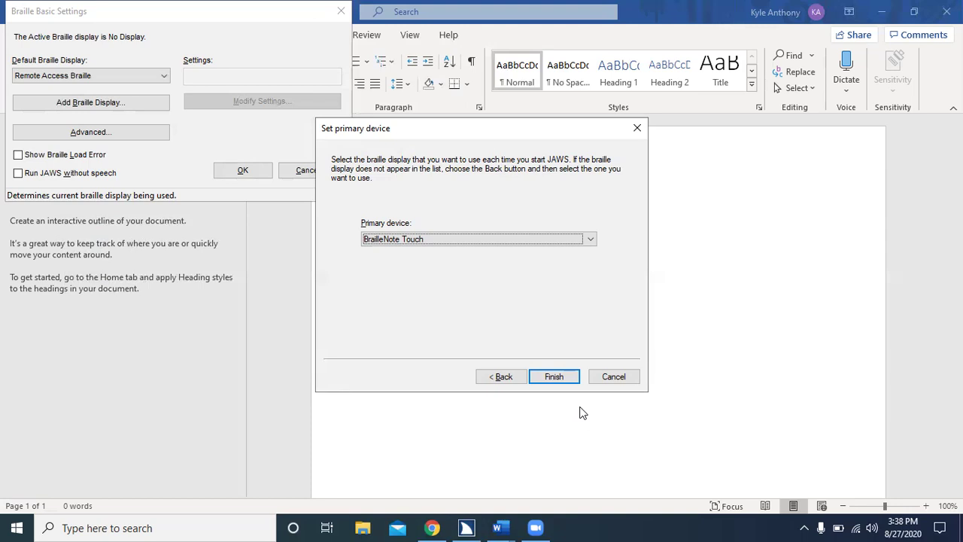
- Keep BrailleNote Touch as the primary braille device and finish the setup wizard
{"action": "key", "text": "Tab"}
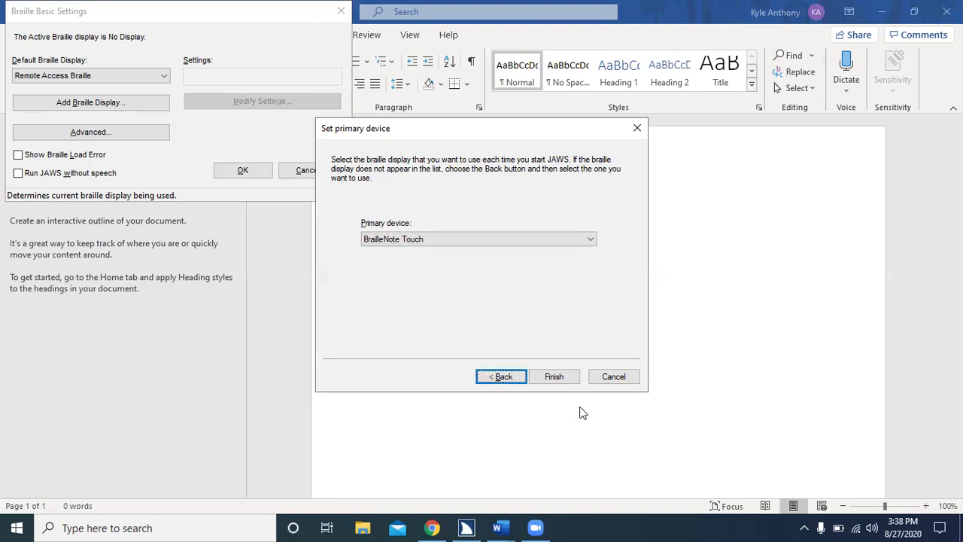
{"action": "key", "text": "Tab"}
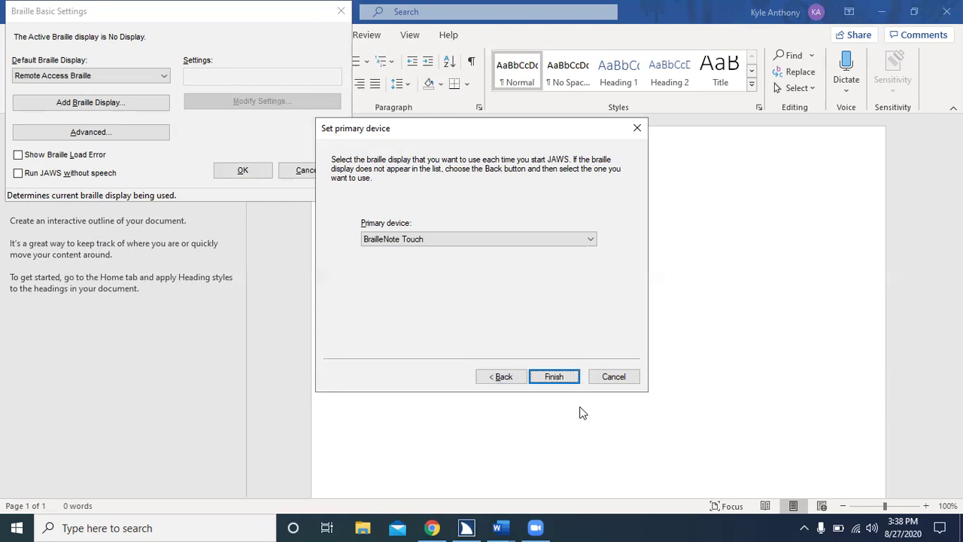
{"action": "key", "text": "Return"}
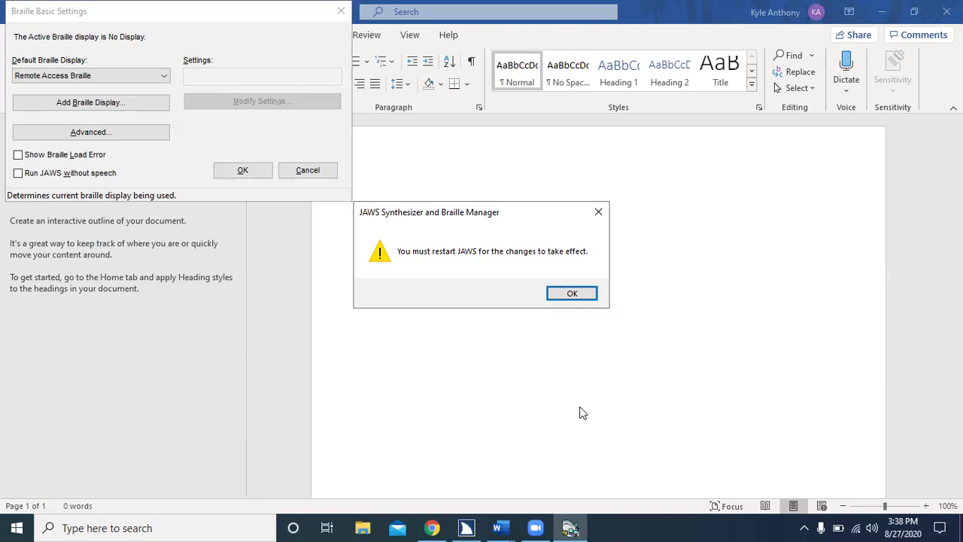
- Dismiss the JAWS restart-required message with OK
{"action": "key", "text": "Return"}
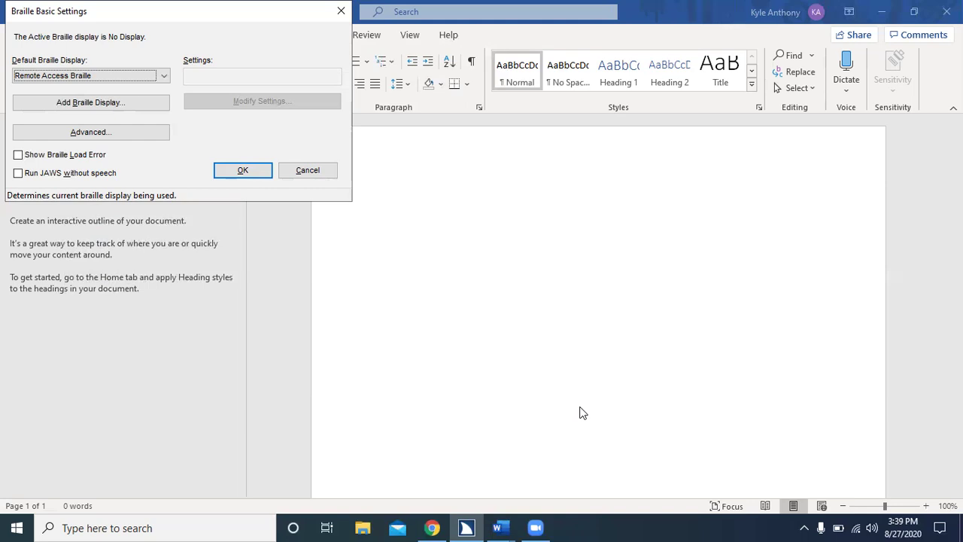
- Quit JAWS with Insert+F4 and confirm the exit
{"action": "key", "text": "Insert+F4"}
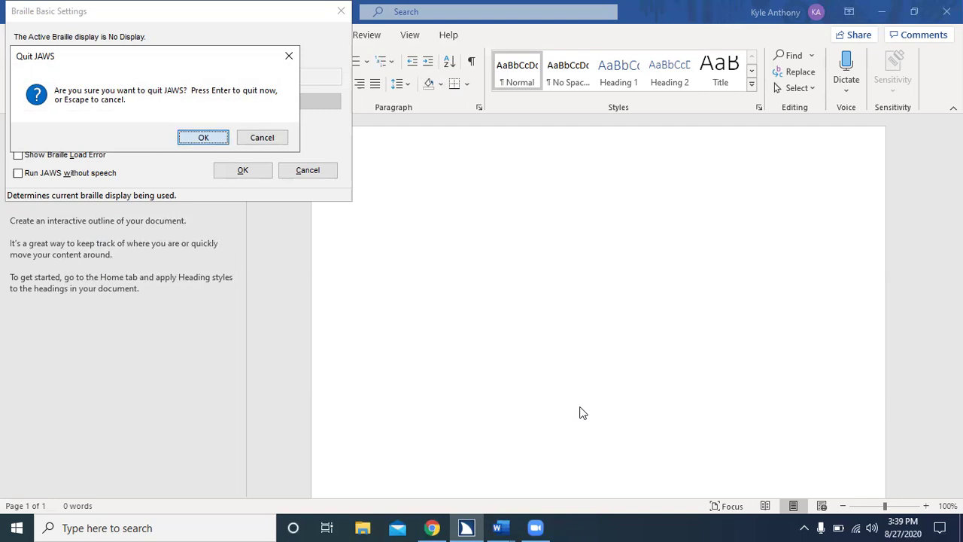
{"action": "key", "text": "Return"}
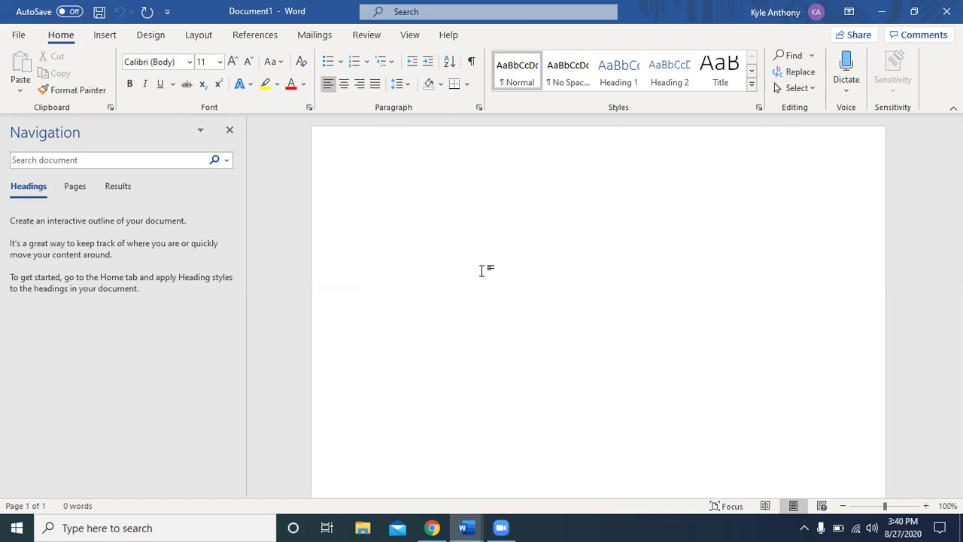
{"action": "key", "text": "super+d"}
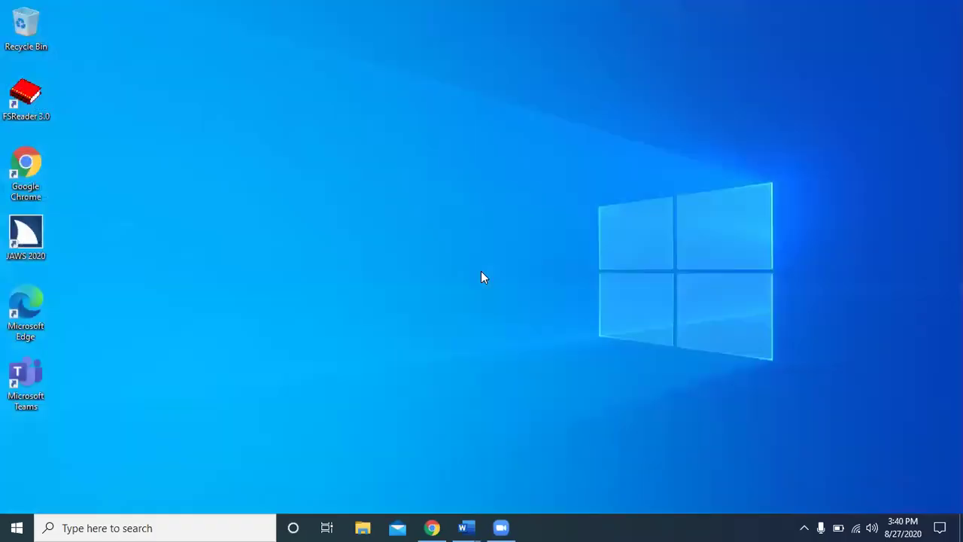
{"action": "key", "text": "super+d"}
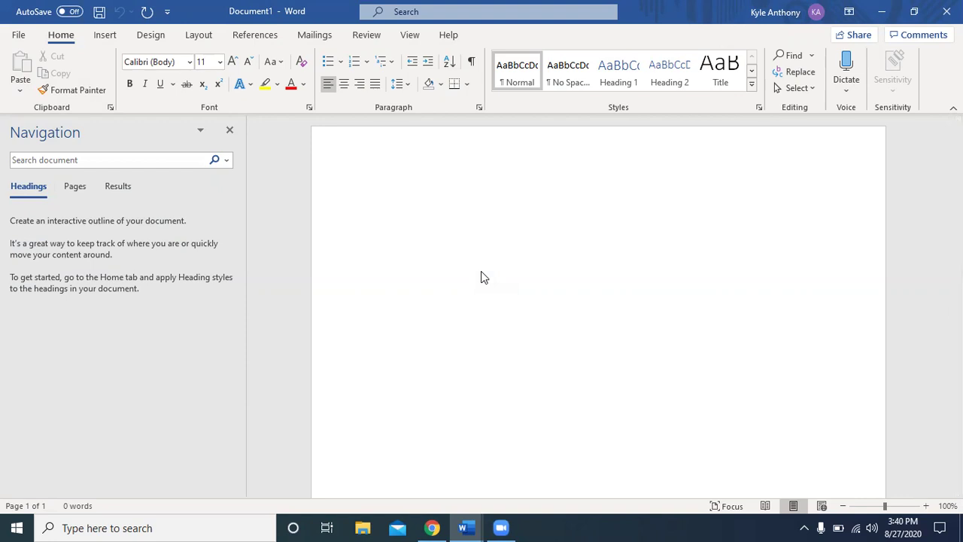
{"action": "key", "text": "super+d"}
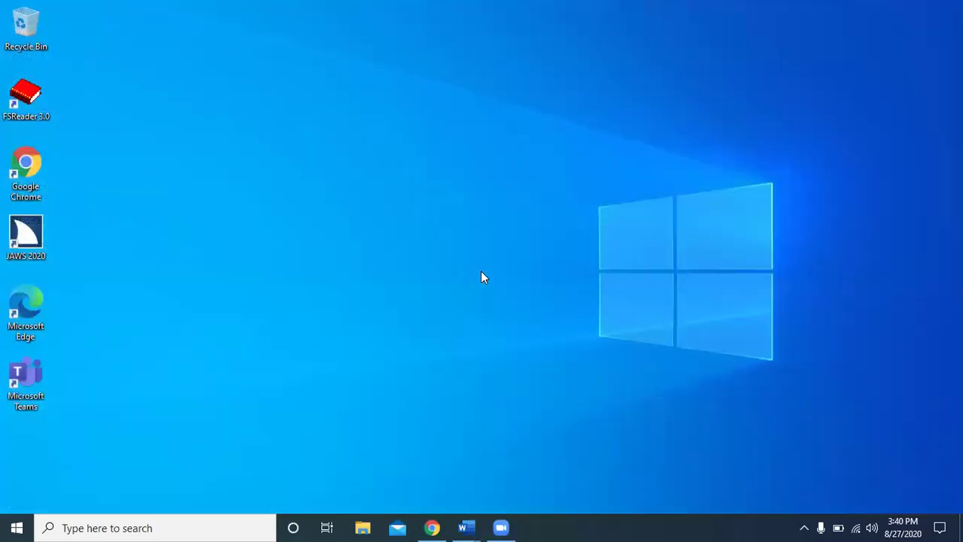
{"action": "key", "text": "super+d"}
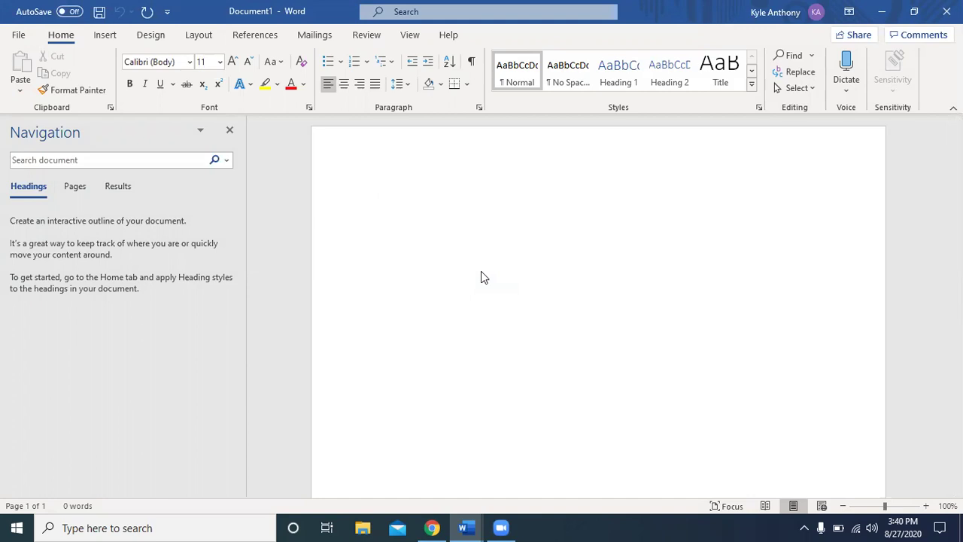
{"action": "key", "text": "super+d"}
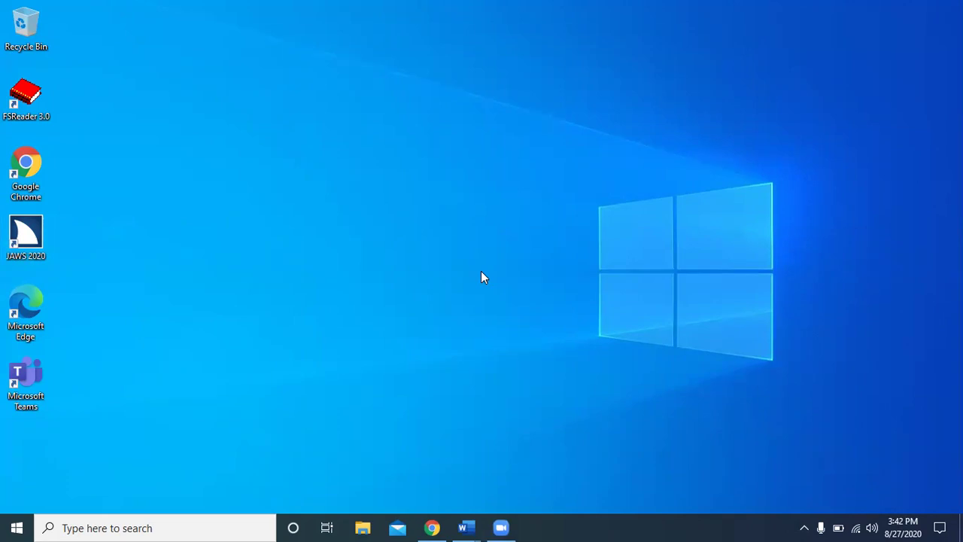
- Put keyboard focus on the JAWS 2020 desktop shortcut
{"action": "key", "text": "j"}
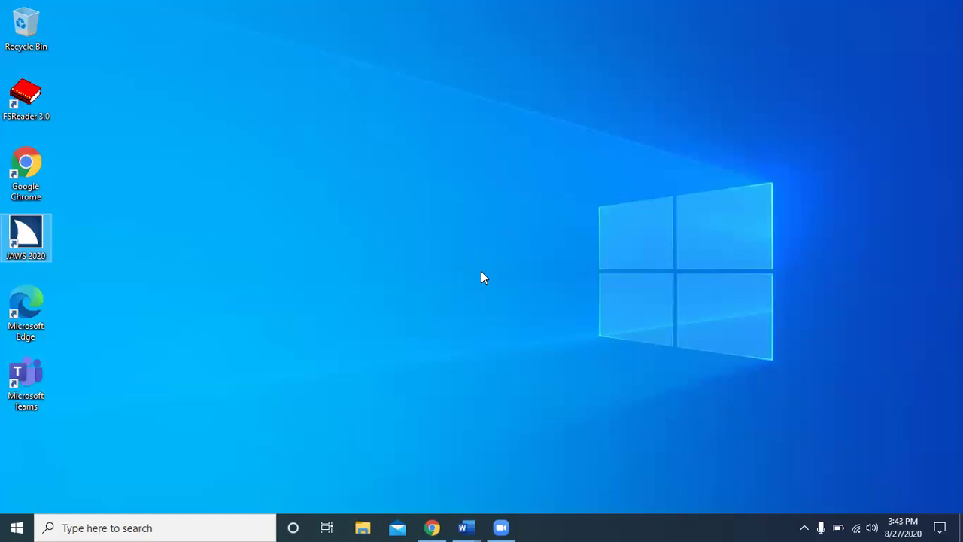
- Move desktop focus up from JAWS 2020 past Google Chrome and FSReader 3.0 to Recycle Bin
{"action": "key", "text": "Up"}
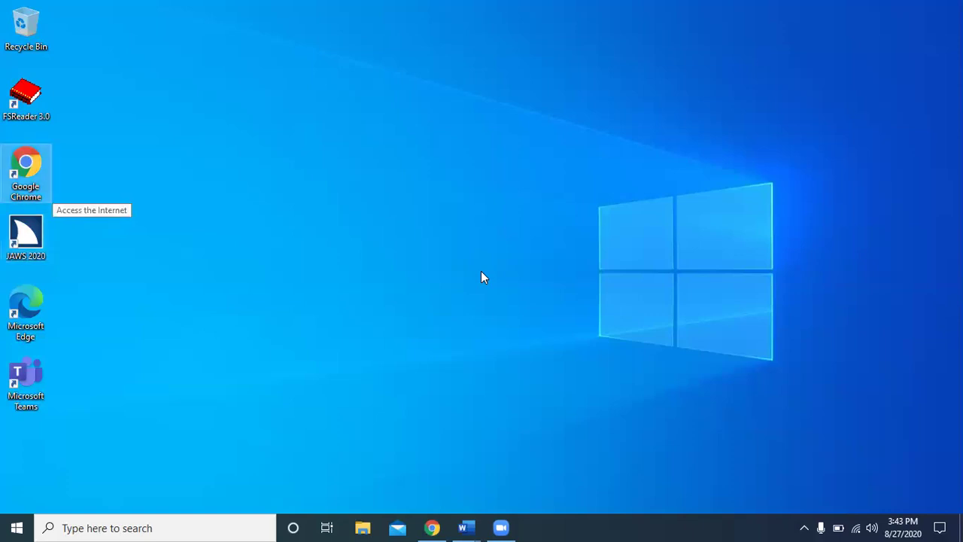
{"action": "key", "text": "Up"}
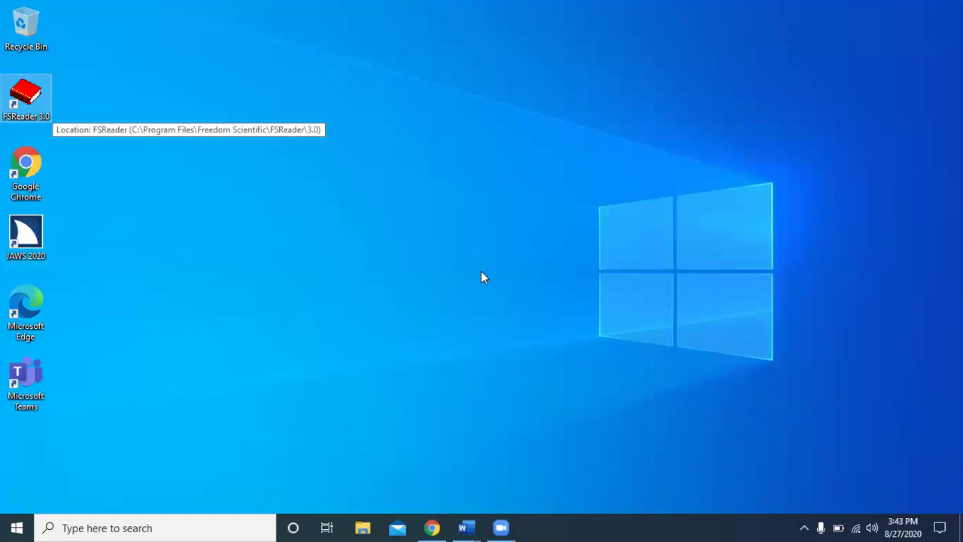
{"action": "key", "text": "Up"}
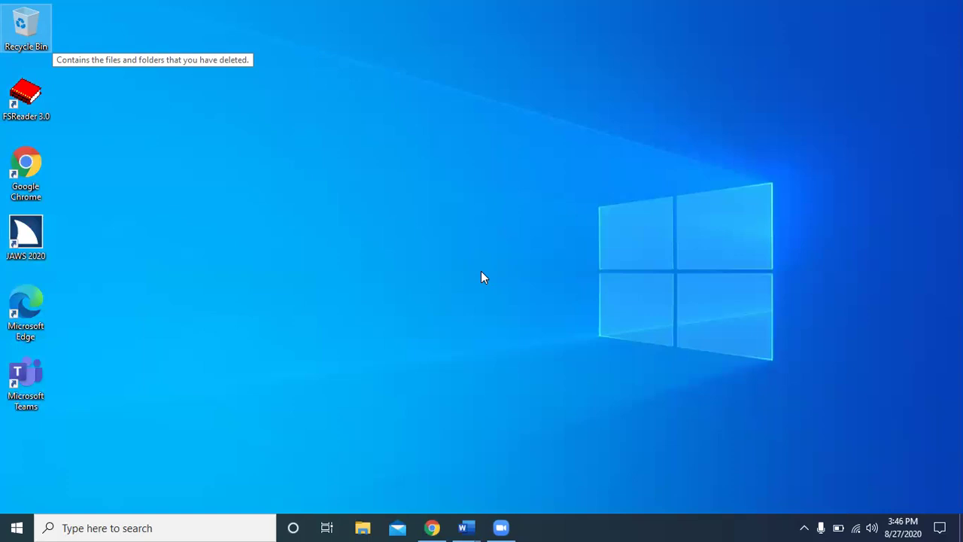
- Step down from Recycle Bin through FSReader 3.0, Chrome, JAWS 2020, Edge to Microsoft Teams
{"action": "key", "text": "Down"}
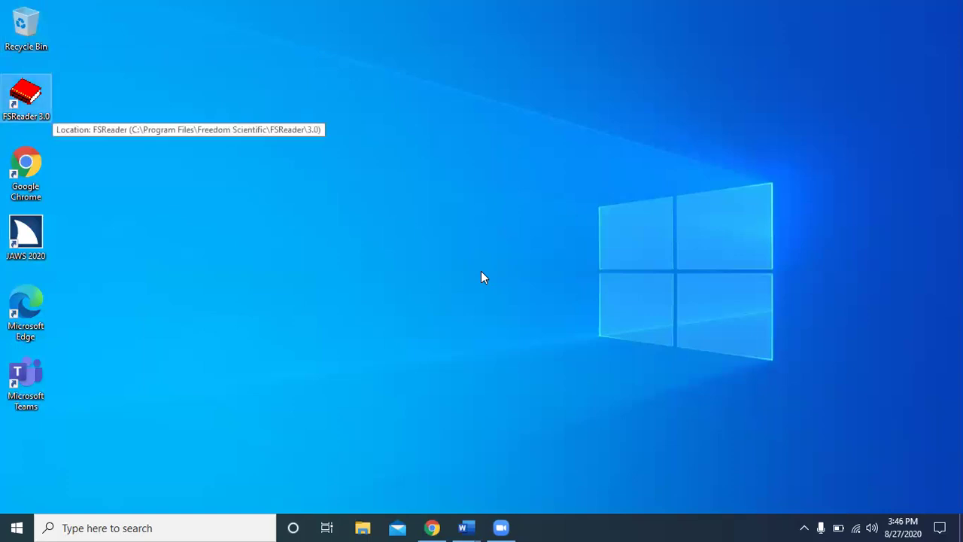
{"action": "key", "text": "Down"}
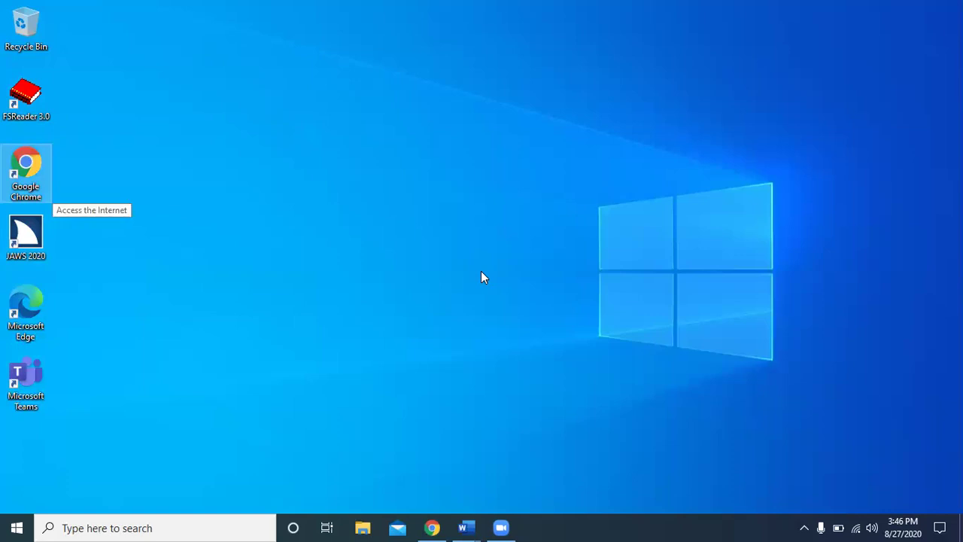
{"action": "key", "text": "Down"}
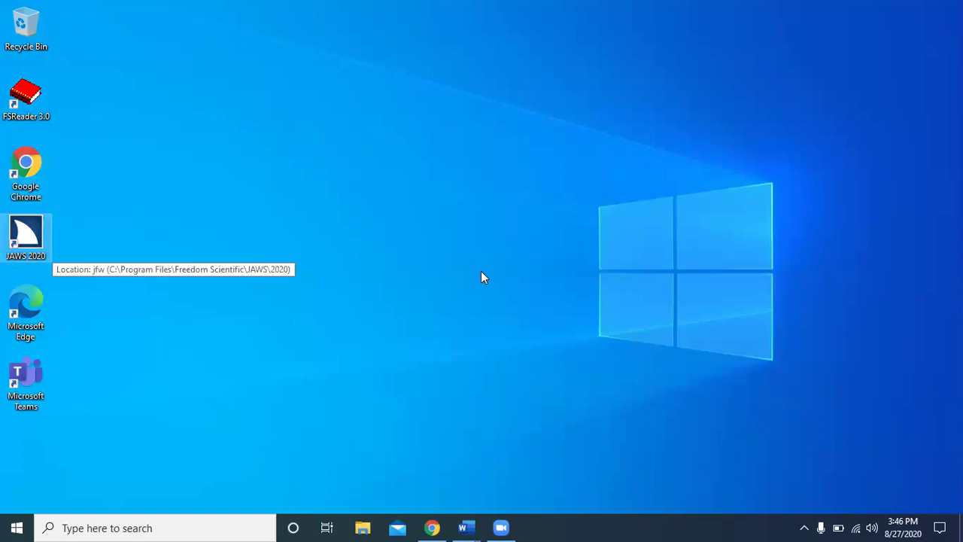
{"action": "key", "text": "Down"}
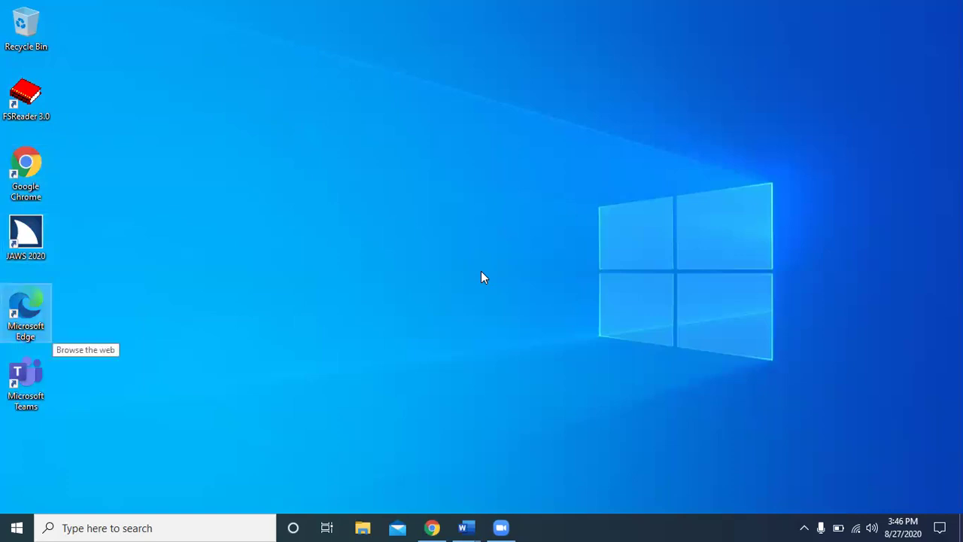
{"action": "key", "text": "Down"}
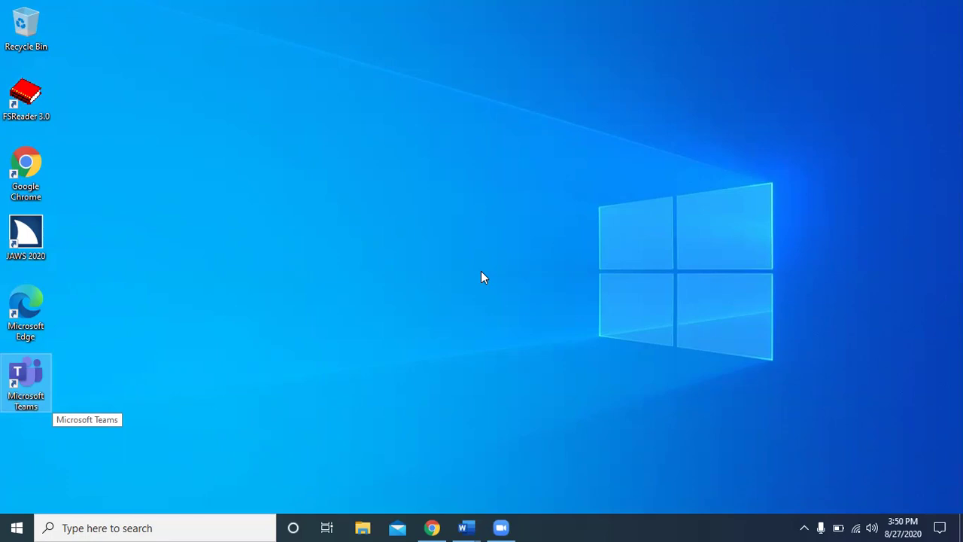
- Move taskbar focus past Cortana and Task View onto the File Explorer button
{"action": "key", "text": "Tab"}
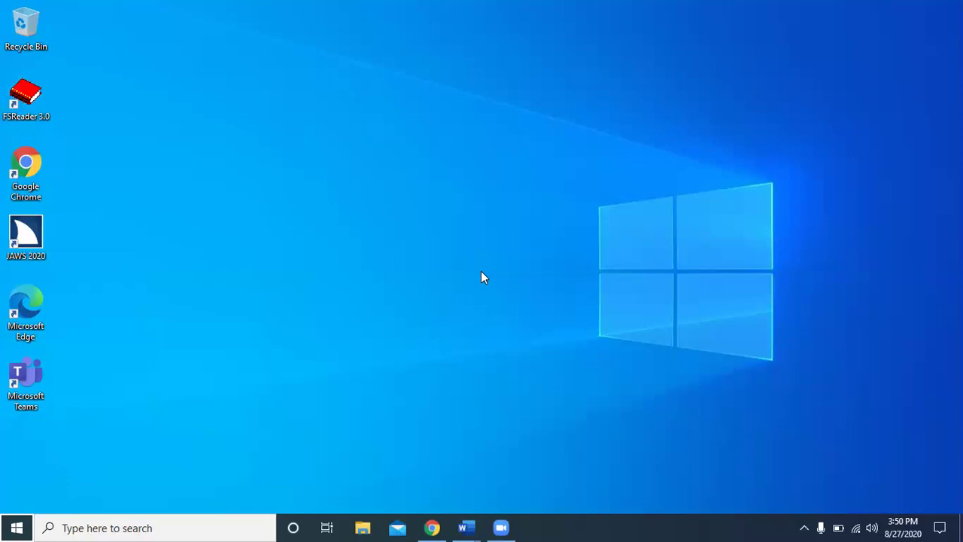
{"action": "key", "text": "super"}
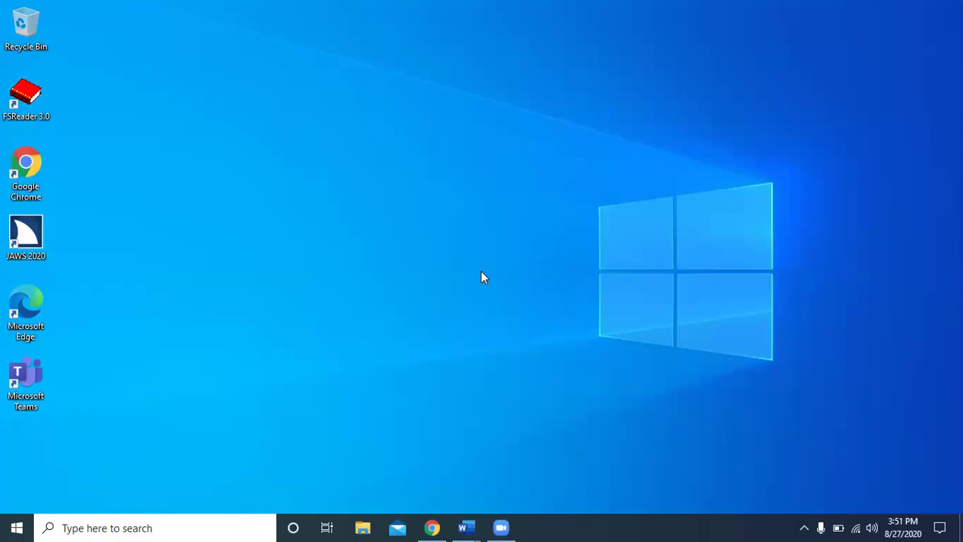
{"action": "key", "text": "Tab"}
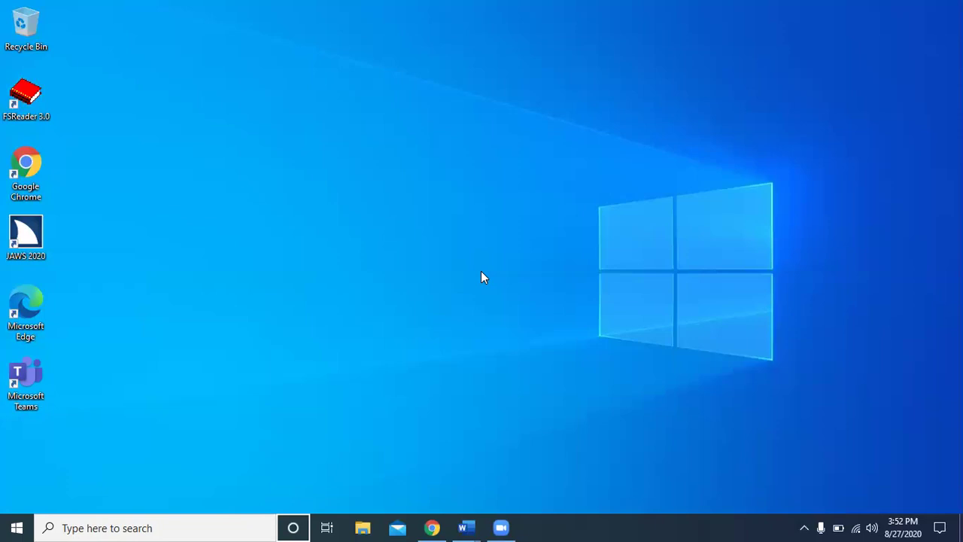
{"action": "key", "text": "Tab"}
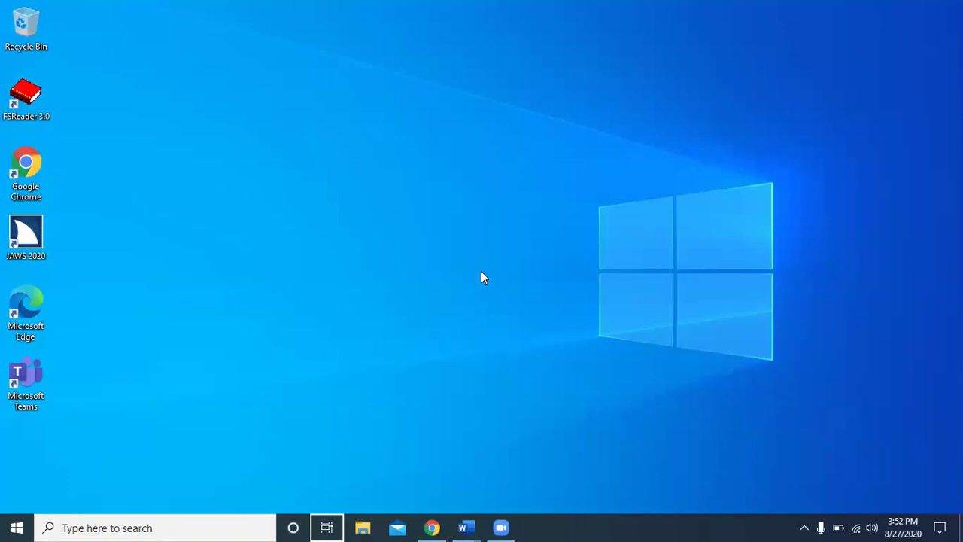
{"action": "key", "text": "Right"}
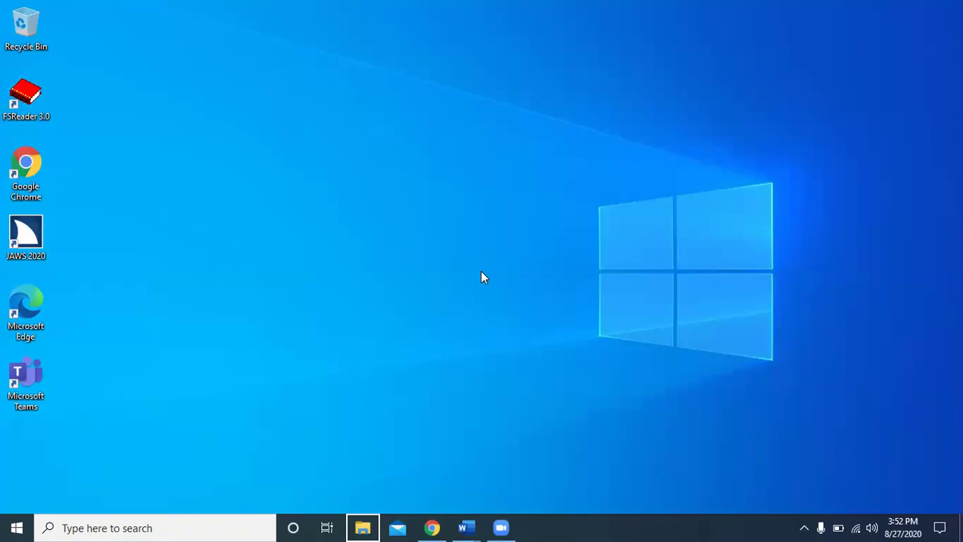
- Launch File Explorer on Quick access with Win+E and show its View ribbon tab
{"action": "key", "text": "Escape"}
{"action": "key", "text": "super+e"}
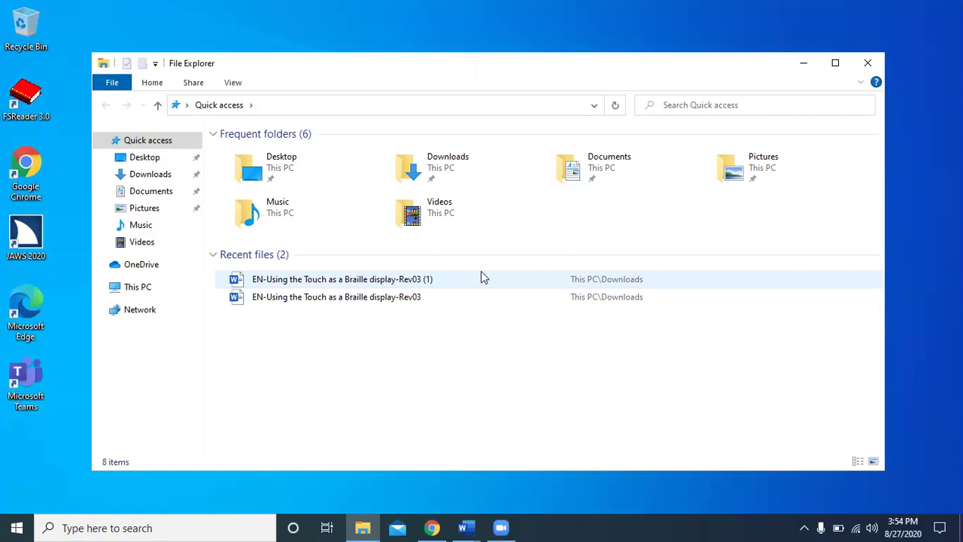
{"action": "key", "text": "alt+v"}
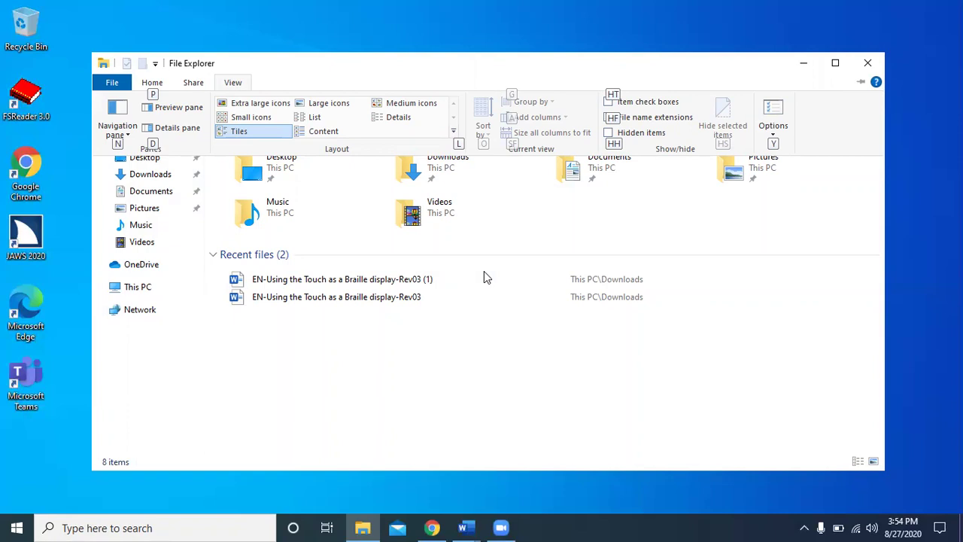
- Apply the Details layout to Quick access after previewing Small icons and List
{"action": "key", "text": "l"}
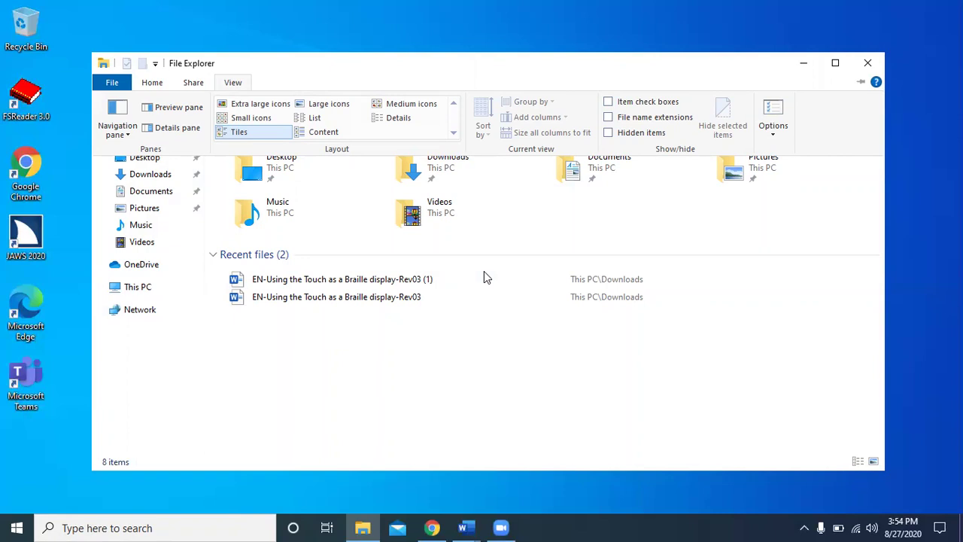
{"action": "key", "text": "Up"}
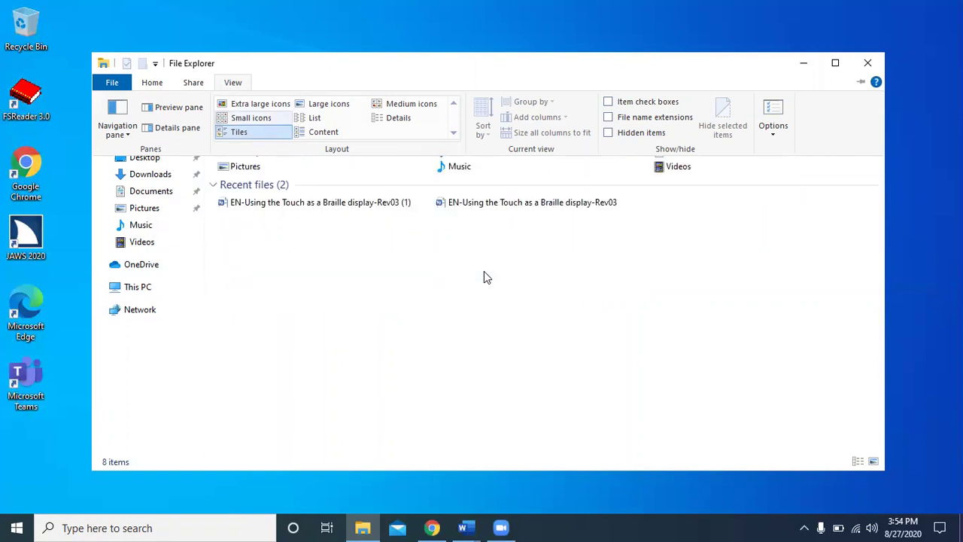
{"action": "key", "text": "Right"}
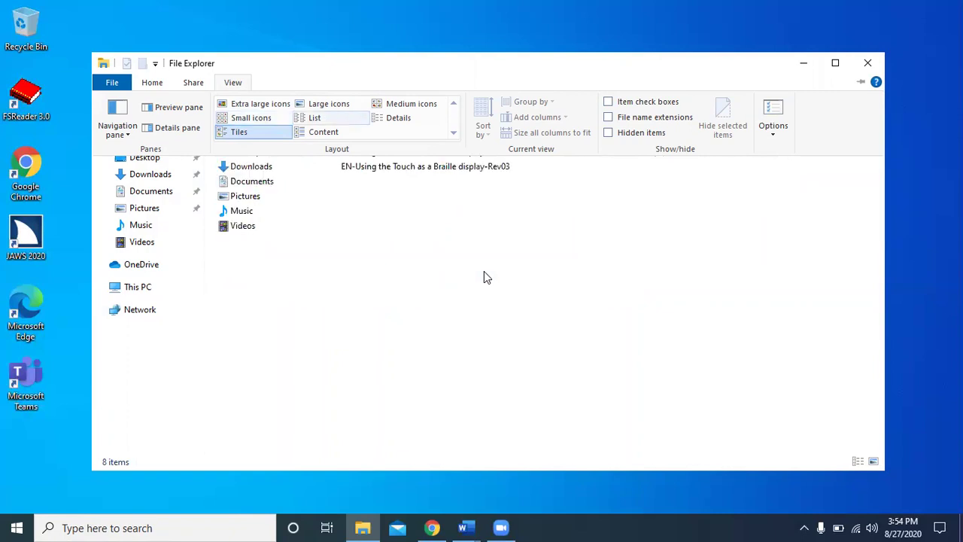
{"action": "key", "text": "Right"}
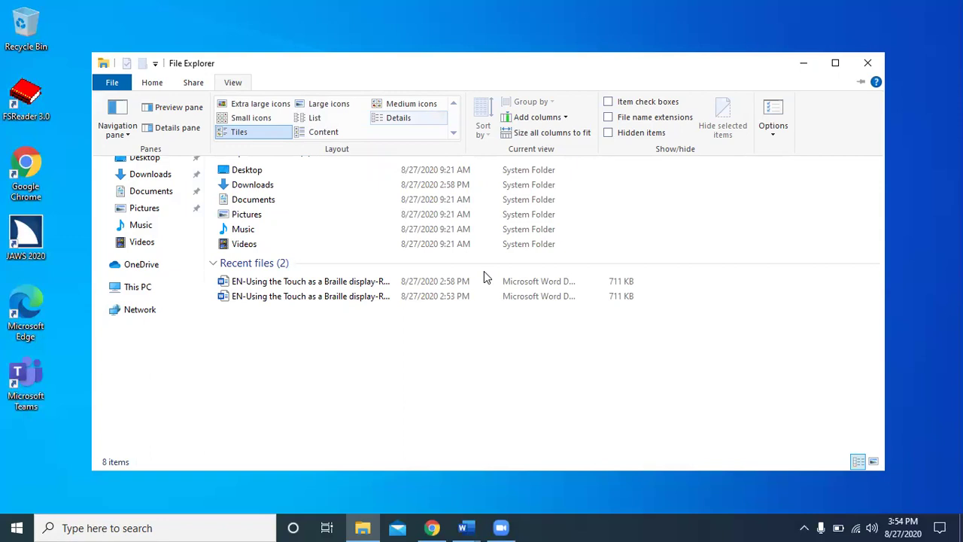
{"action": "key", "text": "Escape"}
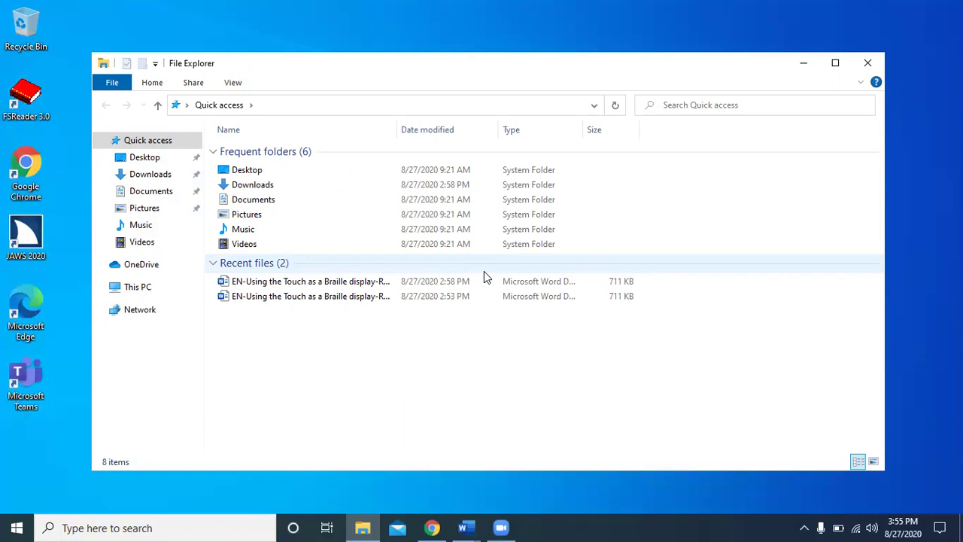
- Step through the Desktop, Downloads, Documents, Pictures, Music and Videos folders to Recent files
{"action": "key", "text": "Down"}
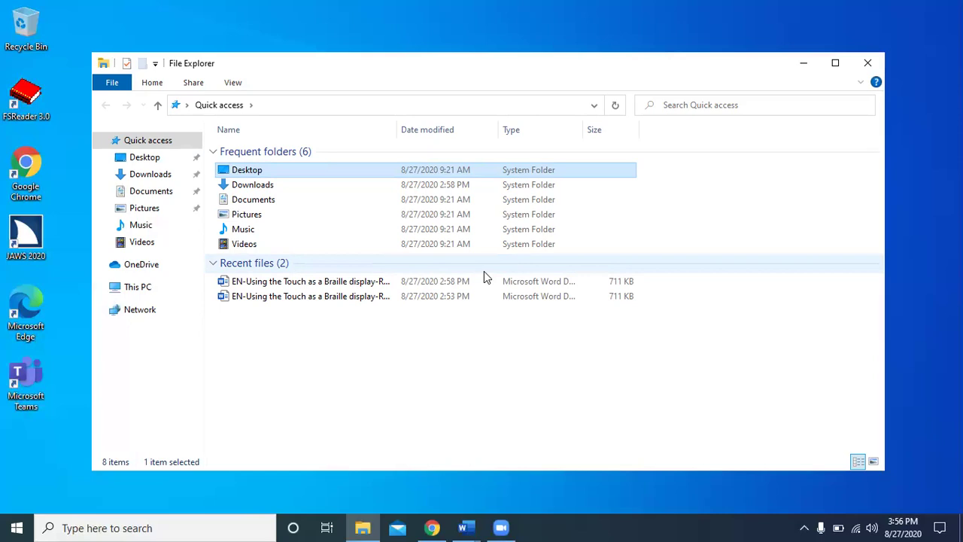
{"action": "key", "text": "Down"}
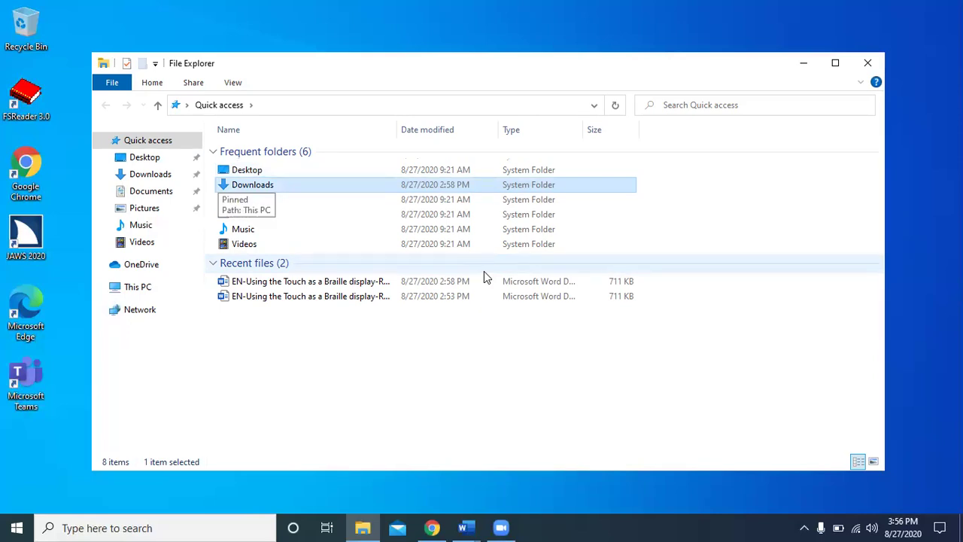
{"action": "key", "text": "Down"}
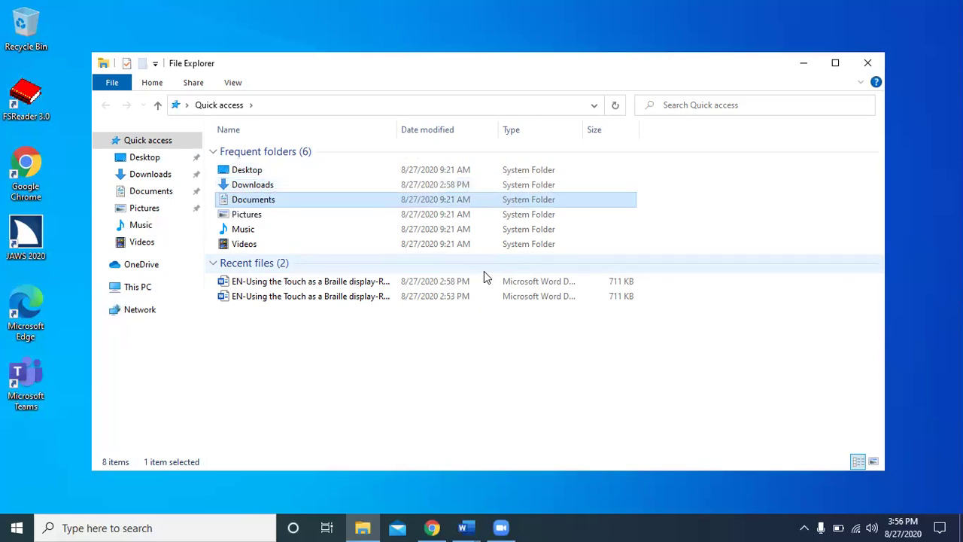
{"action": "key", "text": "Down"}
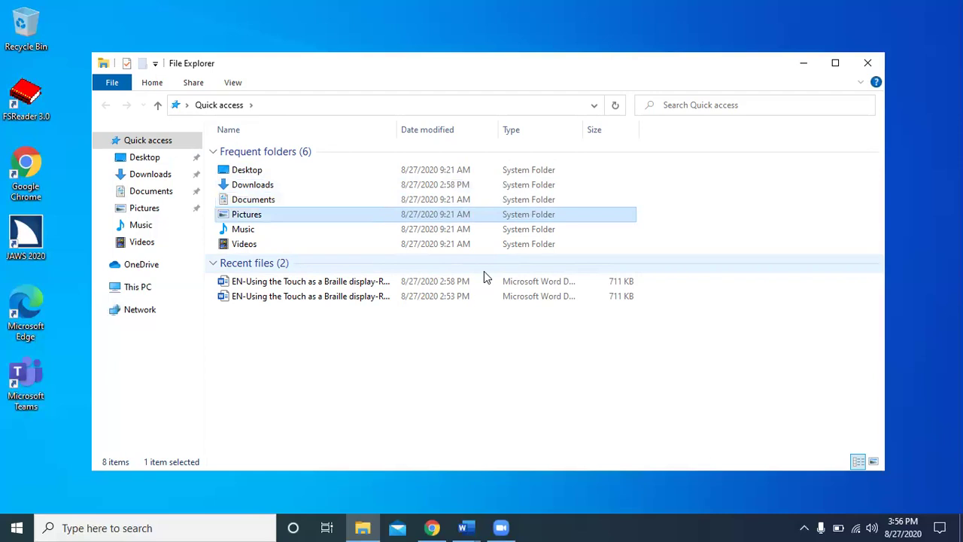
{"action": "key", "text": "Down"}
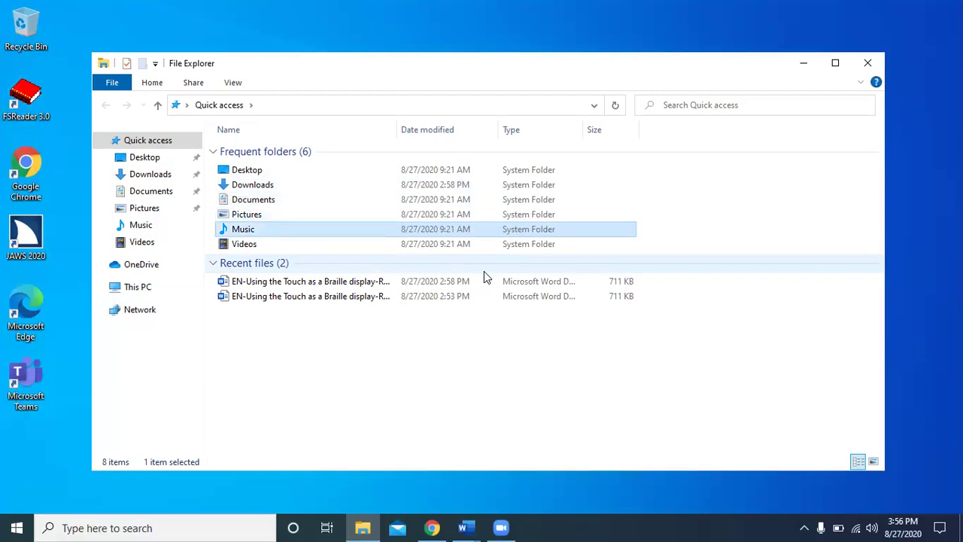
{"action": "key", "text": "Down"}
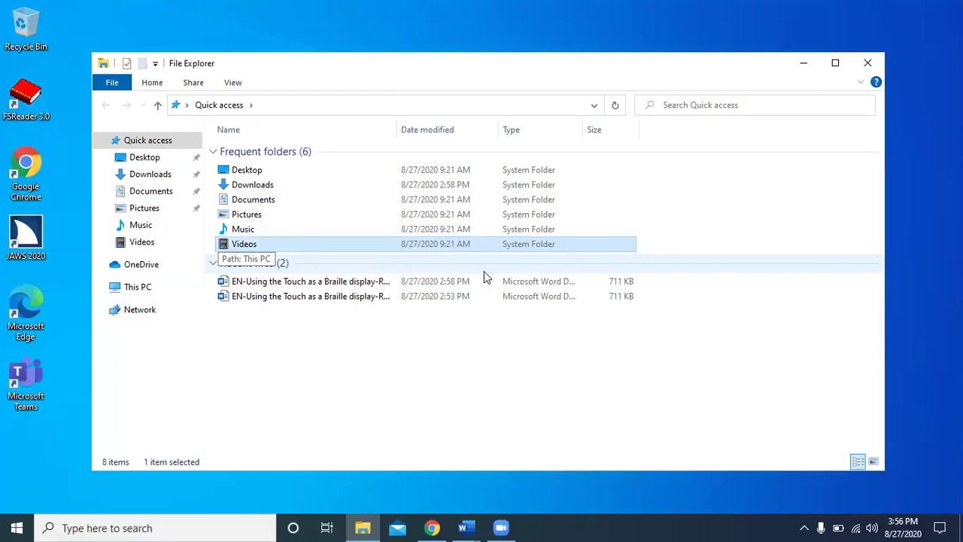
{"action": "key", "text": "Down"}
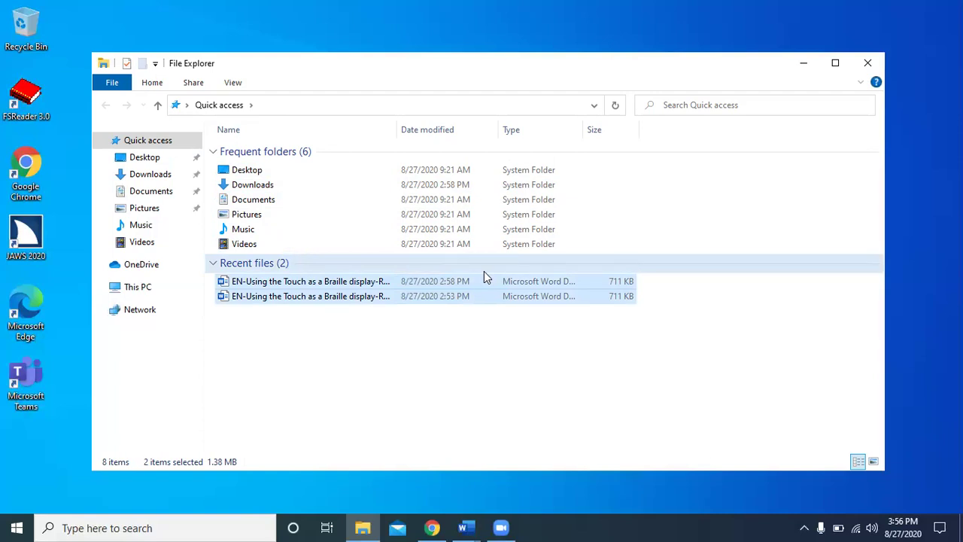
- Select the newer 'EN-Using the Touch as a Braille display' Word document
{"action": "key", "text": "Down"}
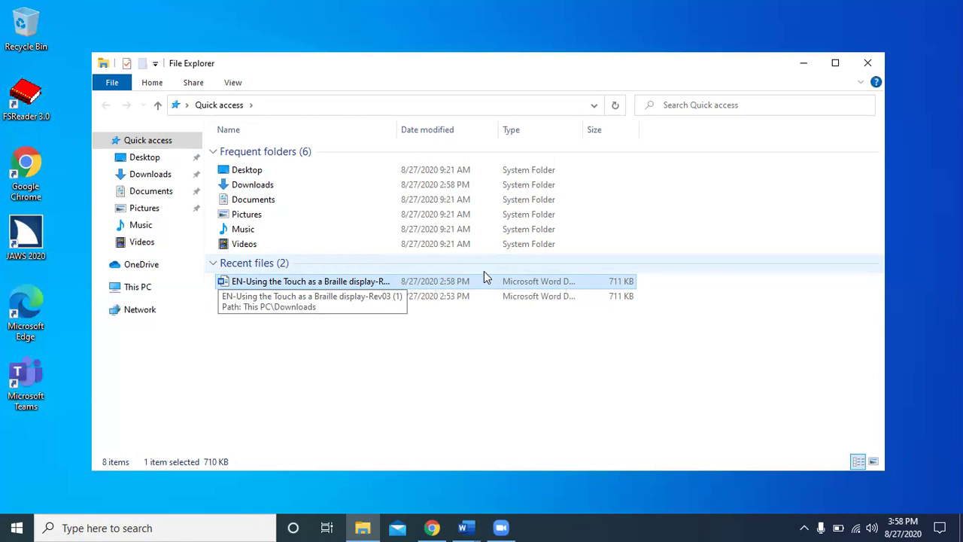
- Make the Quick access address bar editable with Alt+D
{"action": "key", "text": "alt+d"}
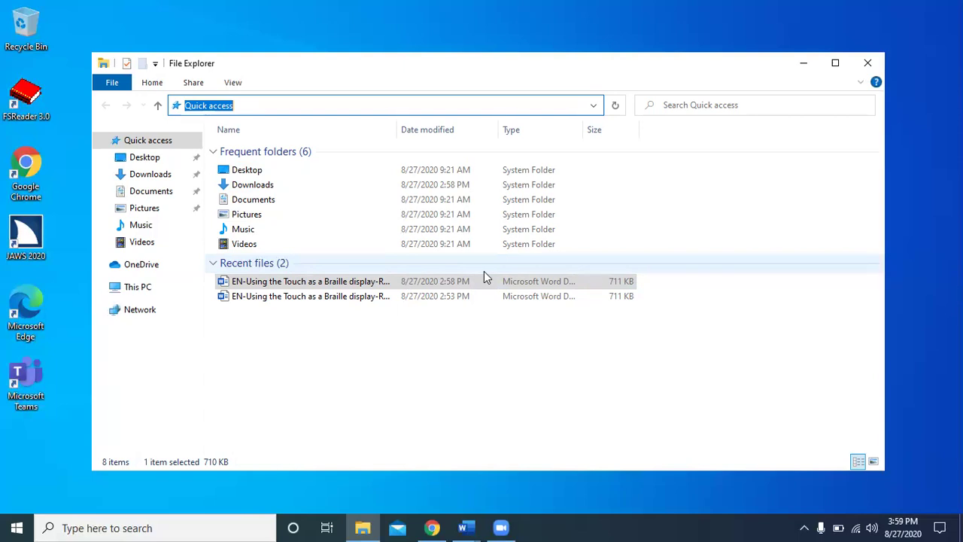
- Cancel path editing, focus the search box, then move focus into the navigation pane
{"action": "key", "text": "Escape"}
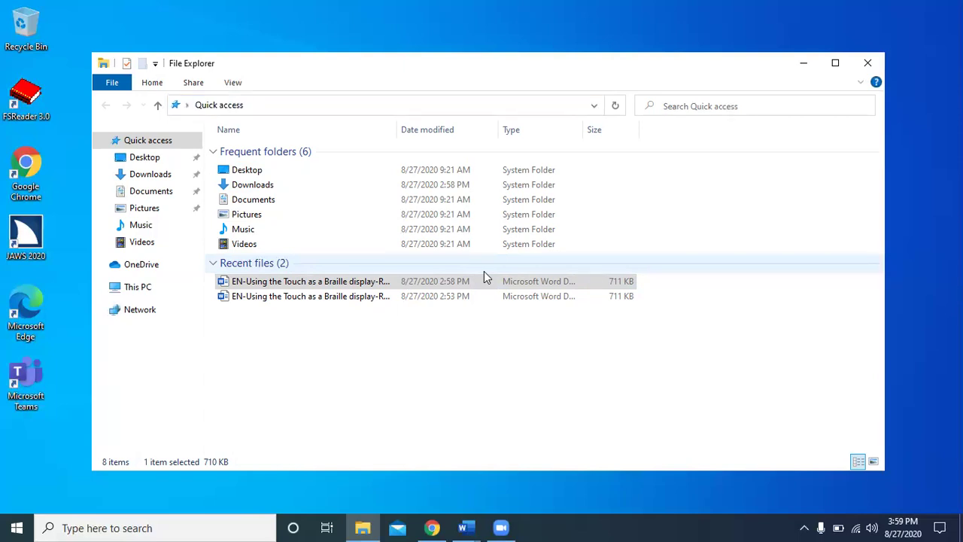
{"action": "key", "text": "ctrl+e"}
{"action": "key", "text": "Tab"}
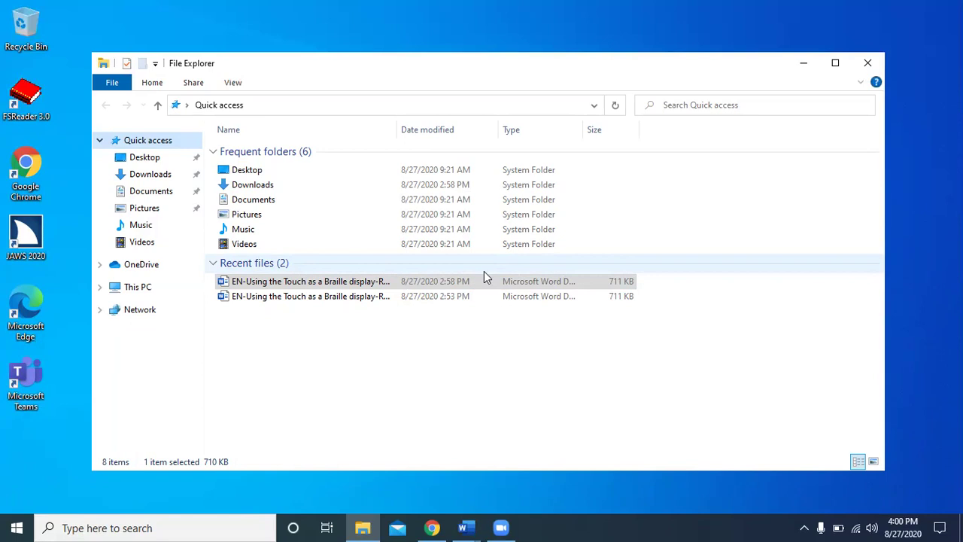
- Step through Desktop, Downloads, Documents, Pictures, Music and Videos to OneDrive in the folder tree
{"action": "key", "text": "Down"}
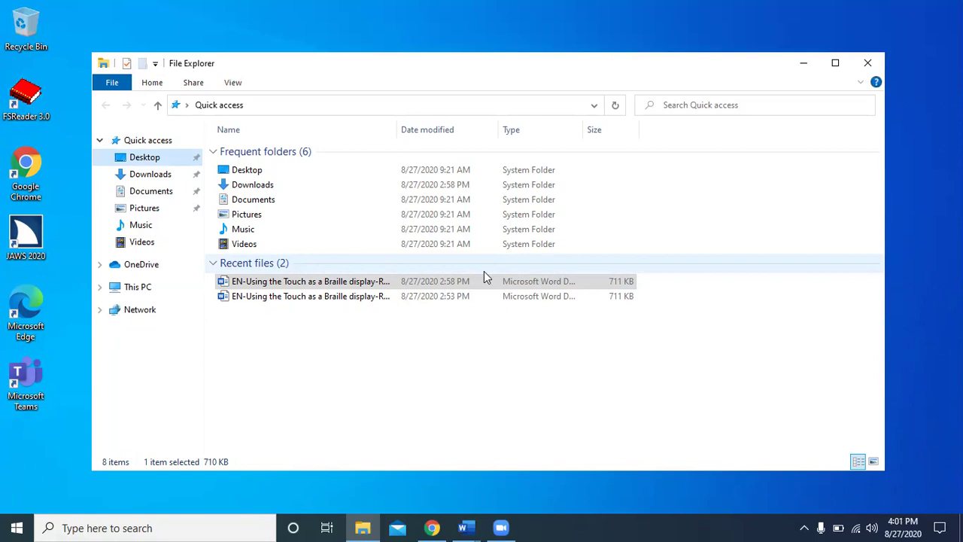
{"action": "key", "text": "Down"}
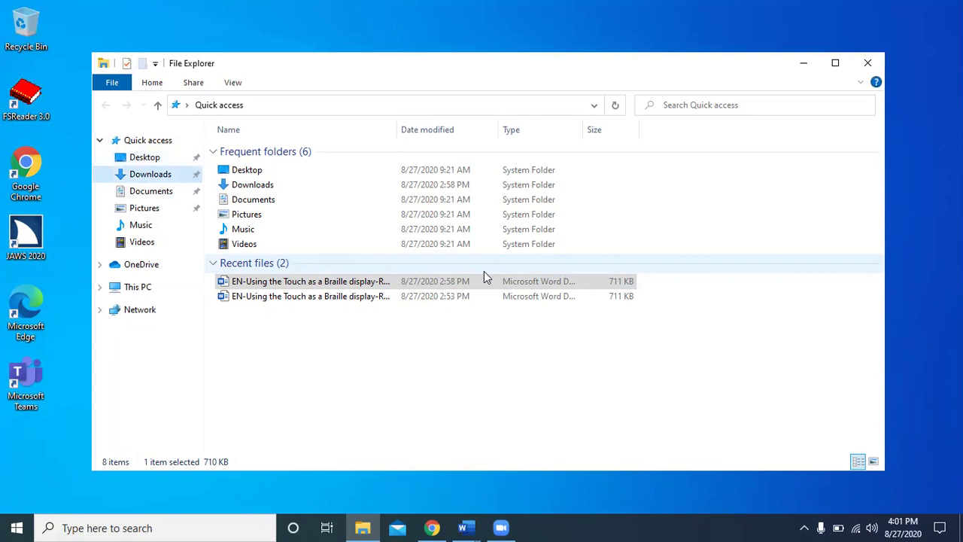
{"action": "key", "text": "Down"}
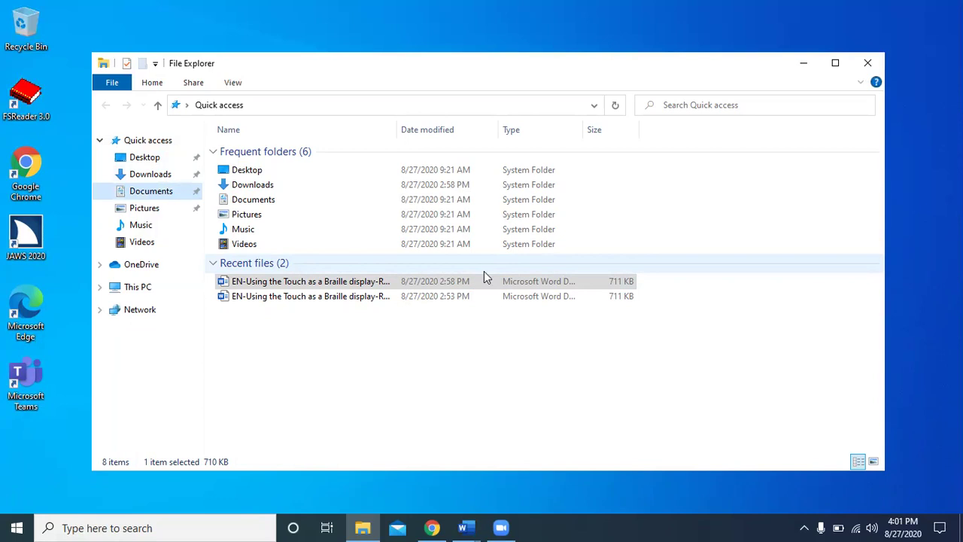
{"action": "key", "text": "Down"}
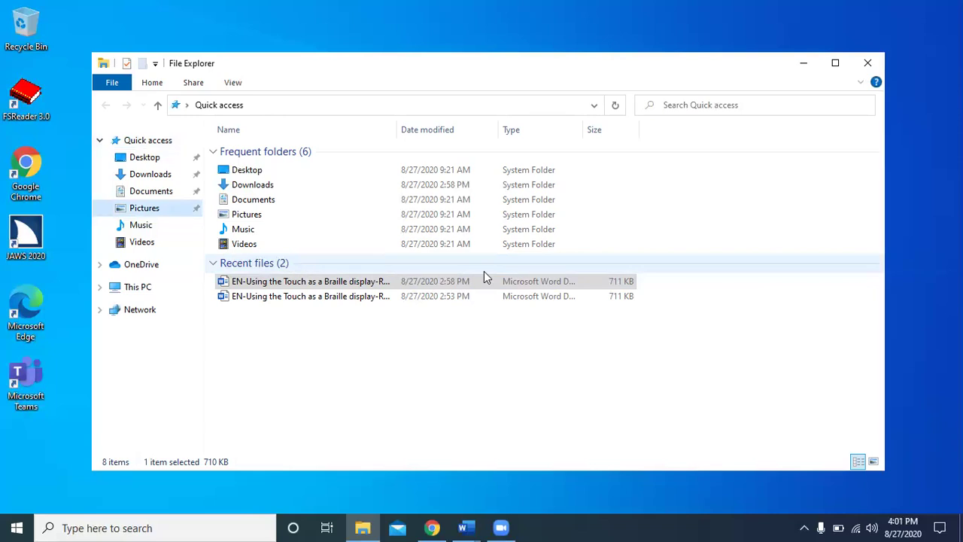
{"action": "key", "text": "Down"}
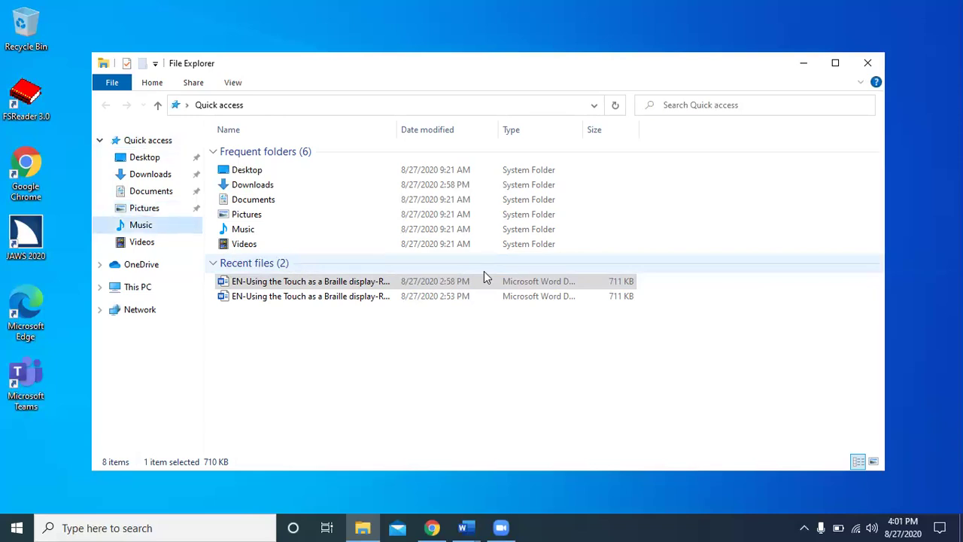
{"action": "key", "text": "Down"}
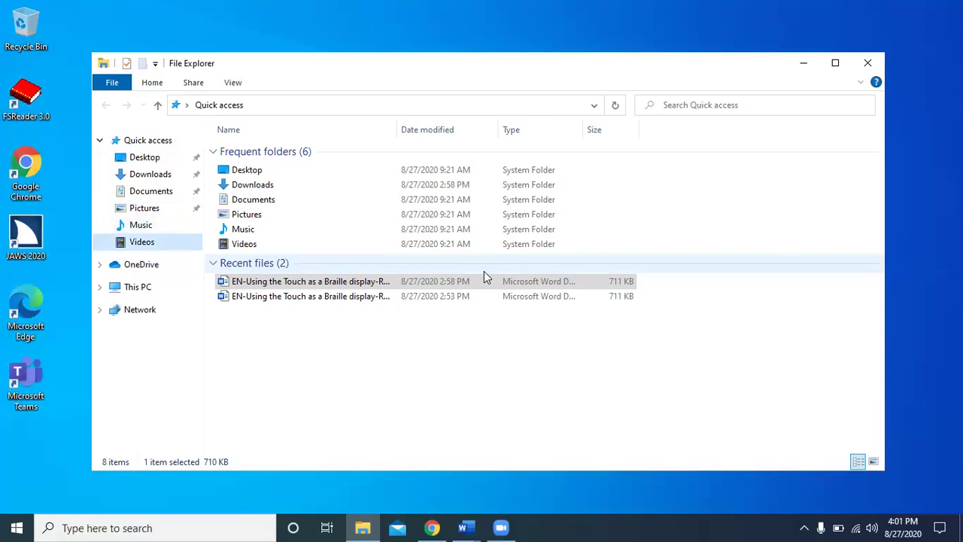
{"action": "key", "text": "Down"}
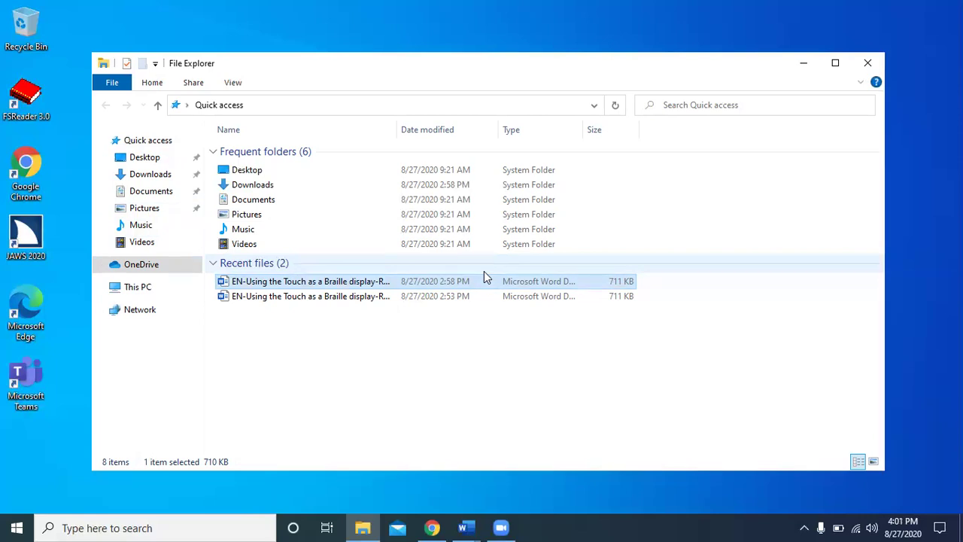
- Bring focus from the column headers back into the file list at the Desktop folder
{"action": "key", "text": "Tab"}
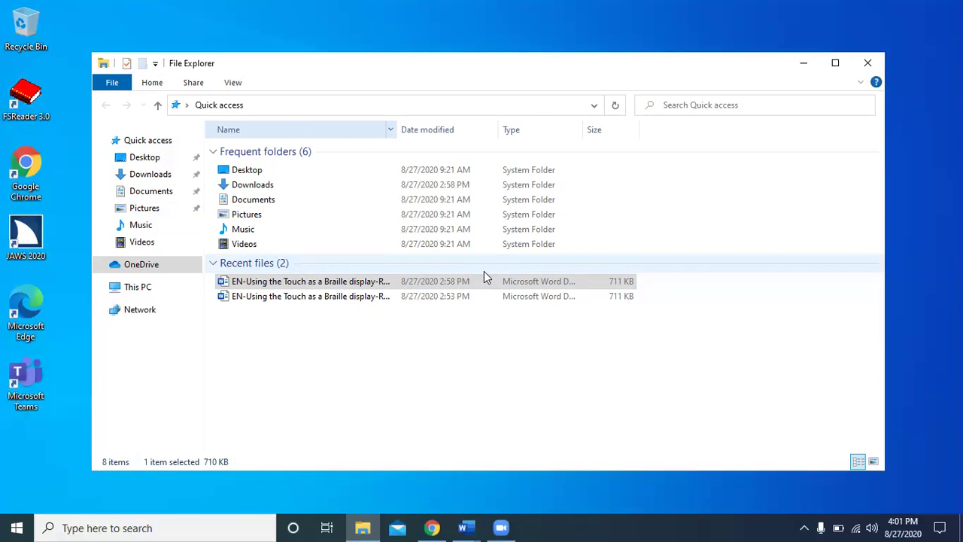
{"action": "key", "text": "shift+Tab"}
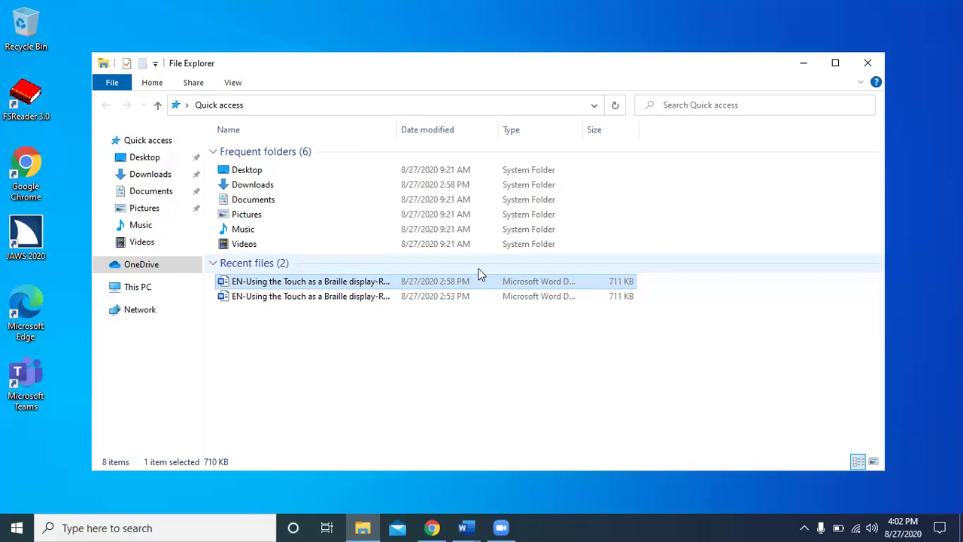
{"action": "key", "text": "Home"}
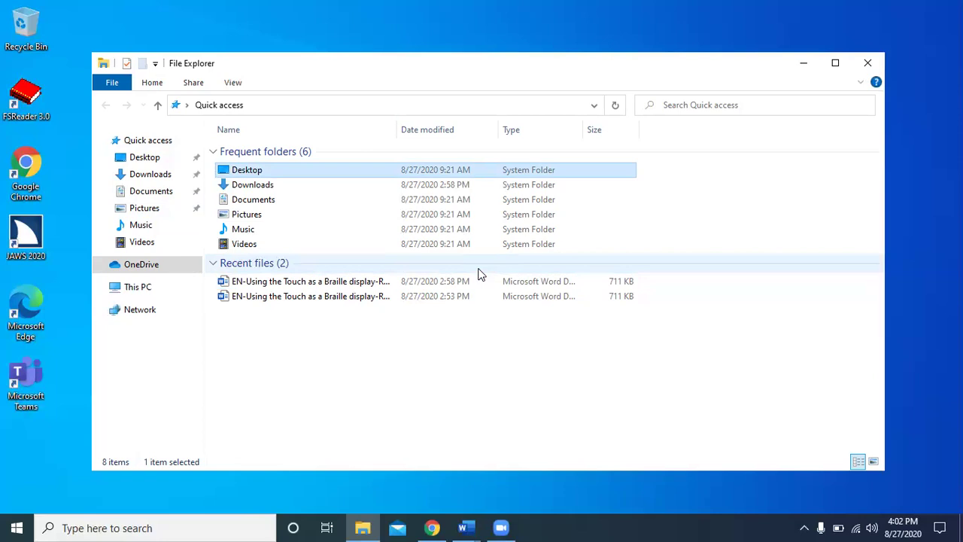
- Step through Downloads, Documents, Pictures and Music, then close File Explorer with Alt+F4
{"action": "key", "text": "Down"}
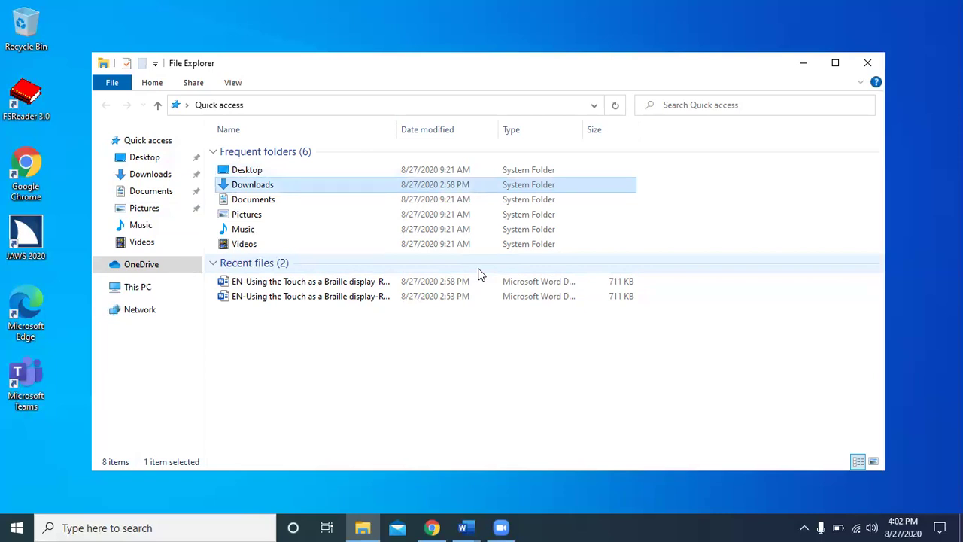
{"action": "key", "text": "Down"}
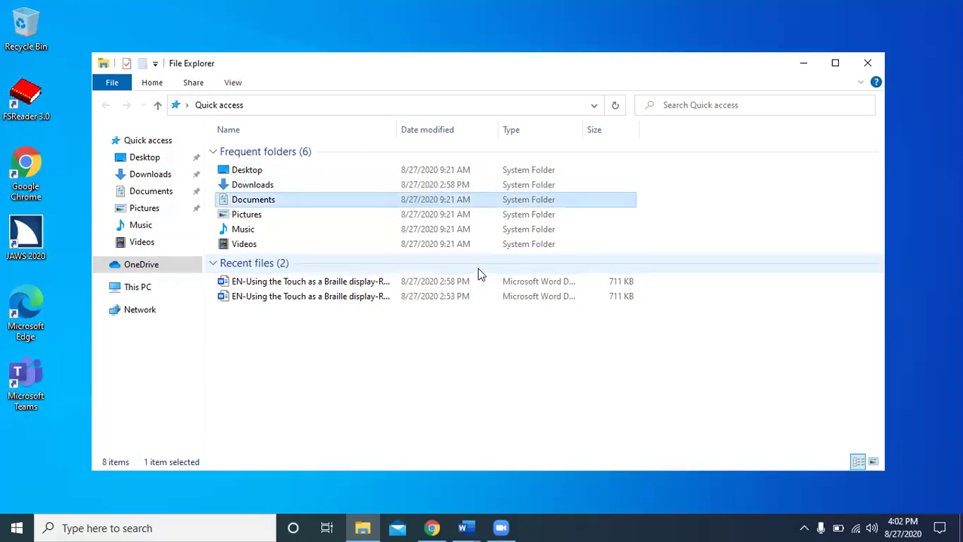
{"action": "key", "text": "Down"}
{"action": "key", "text": "Down"}
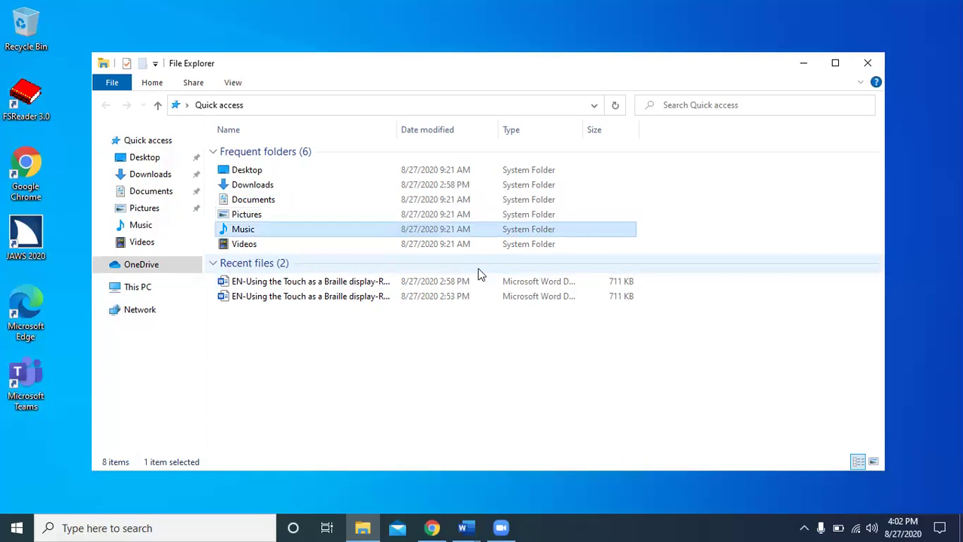
{"action": "key", "text": "Down"}
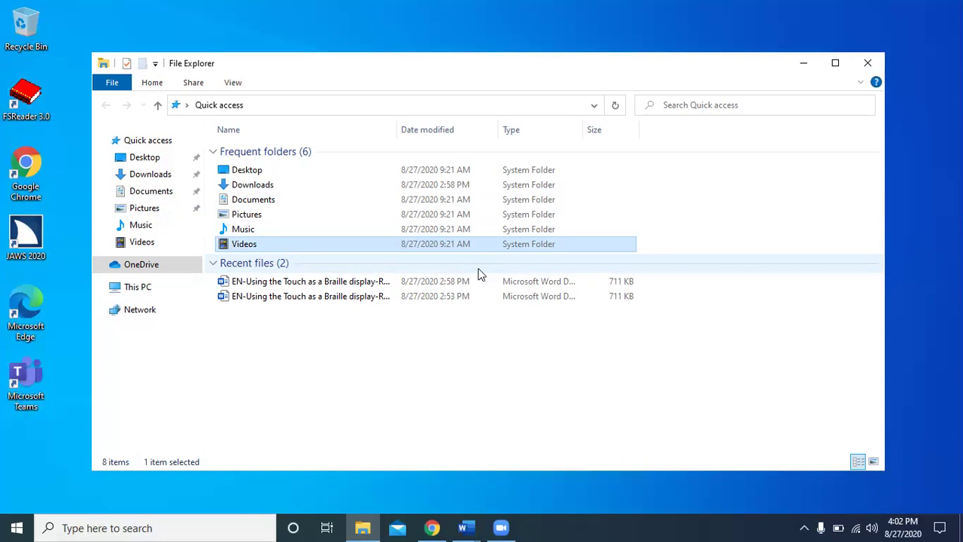
{"action": "key", "text": "alt+F4"}
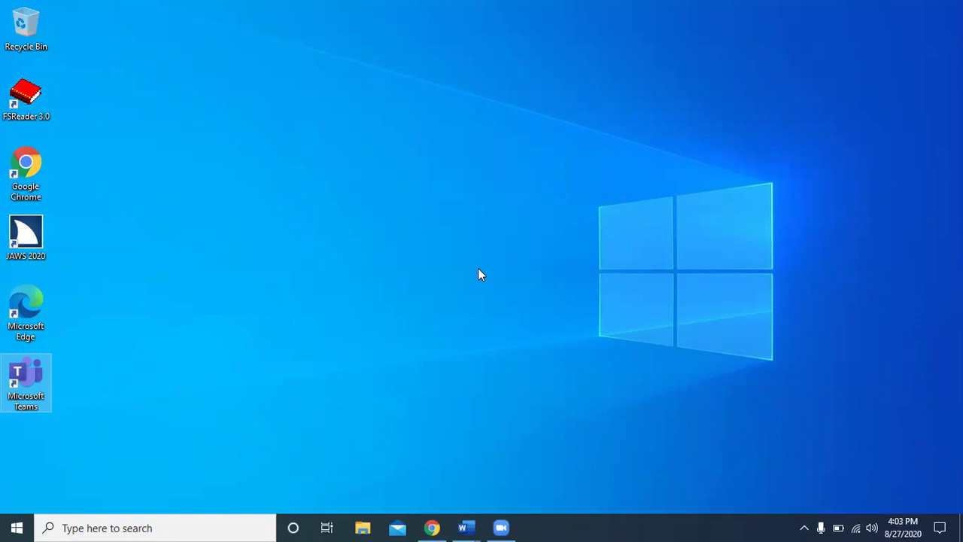
- Reopen File Explorer on Quick access, showing six frequent folders and two recent Word documents
{"action": "key", "text": "super+t"}
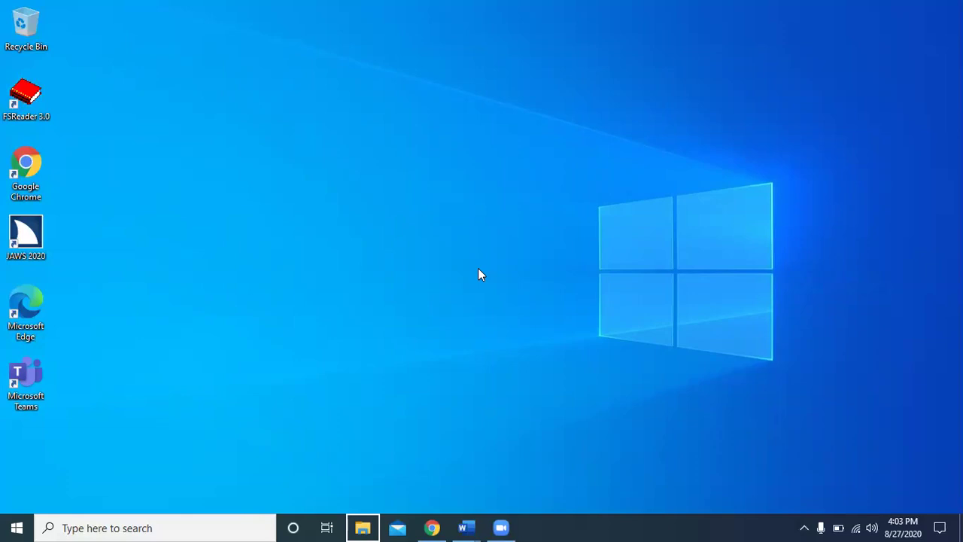
{"action": "key", "text": "super+e"}
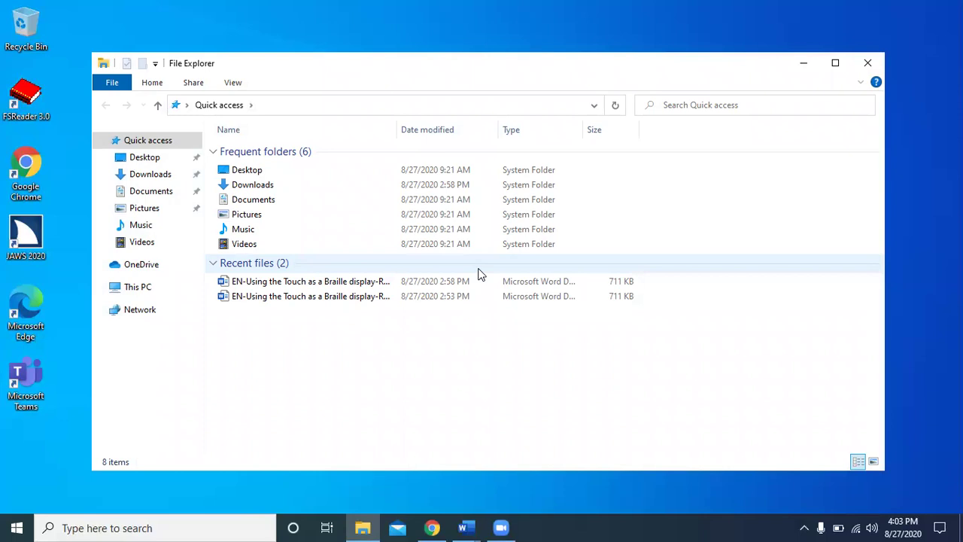
- Clear the File Explorer window away with Win+D so the bare desktop shows
{"action": "key", "text": "super+d"}
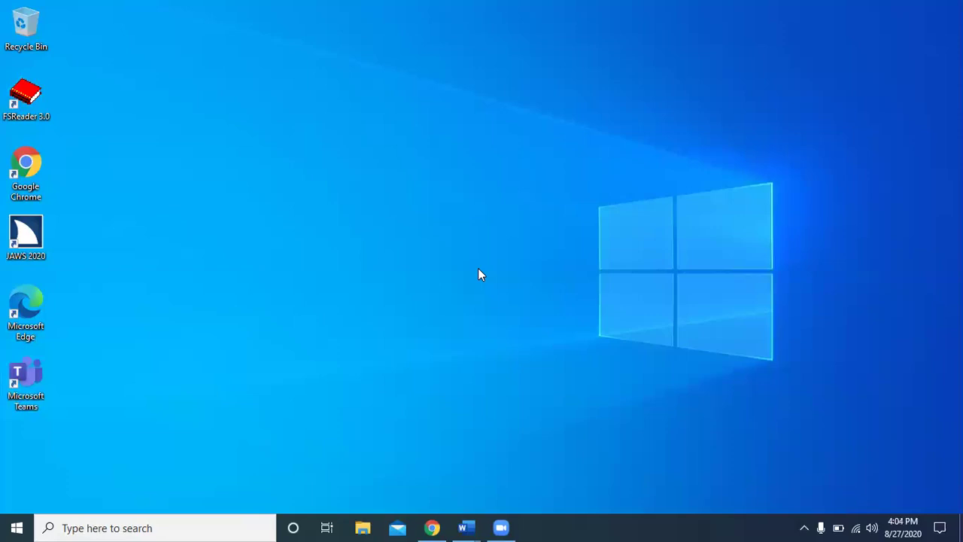
- Put keyboard focus on the pinned File Explorer taskbar button with Win+T
{"action": "key", "text": "super+t"}
- Choose Unpin from taskbar in File Explorer's jump list
{"action": "key", "text": "shift+F10"}
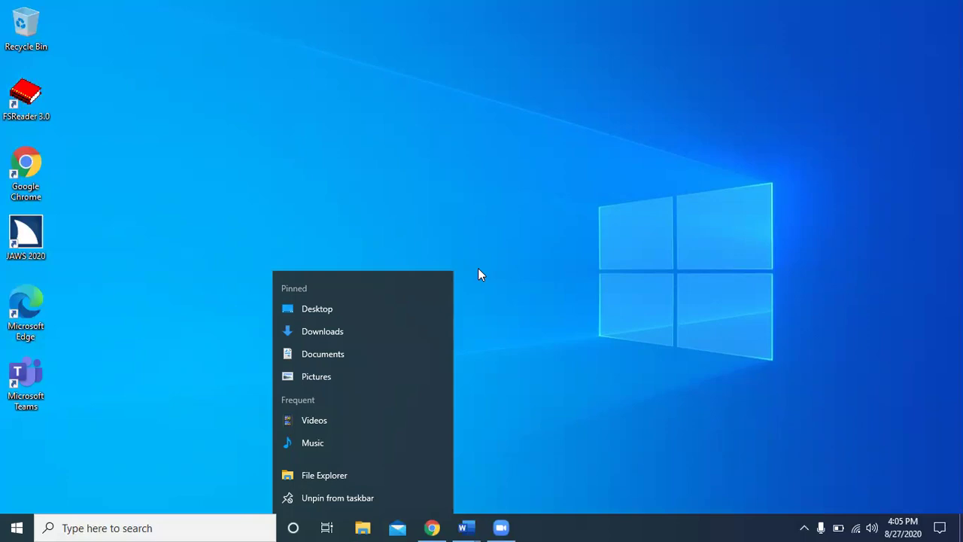
{"action": "key", "text": "Up"}
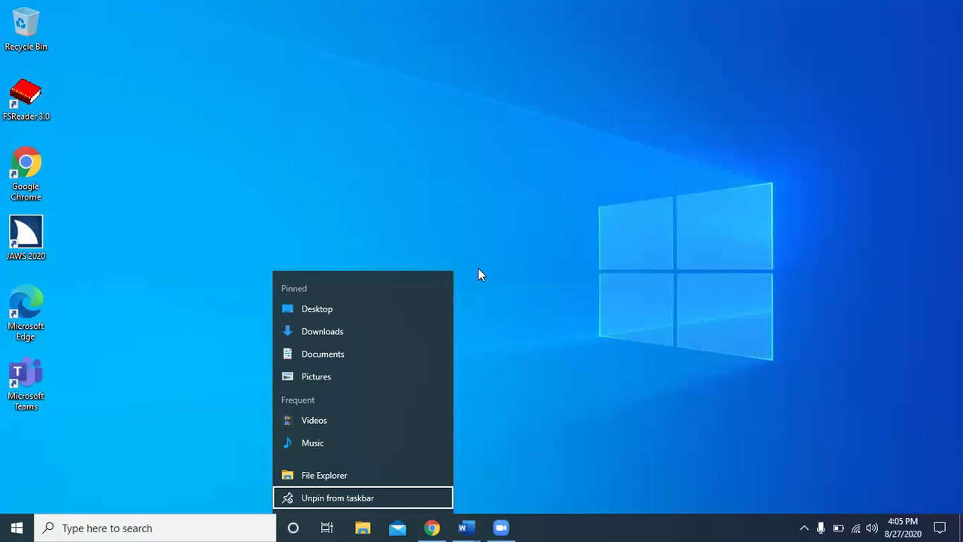
{"action": "key", "text": "Return"}
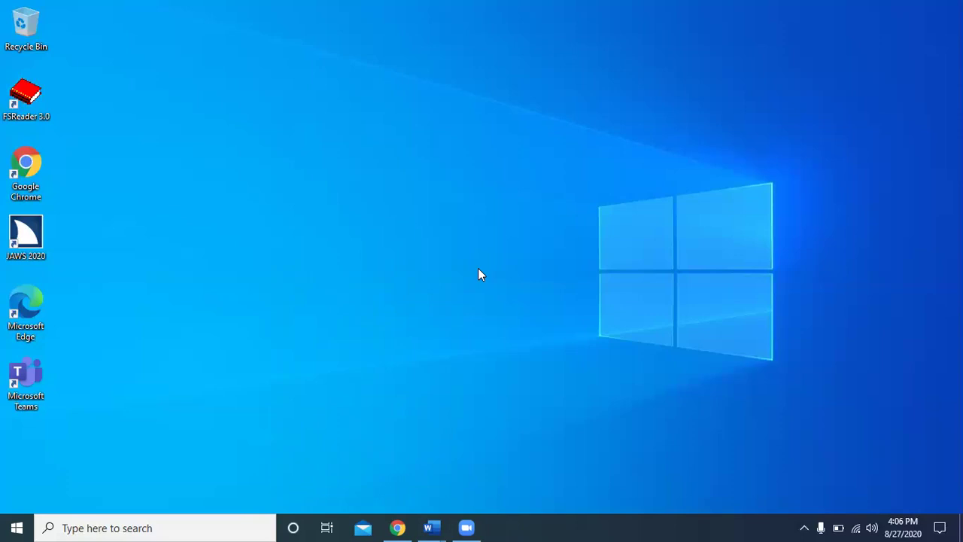
- Focus Mail on the taskbar, then move to Chrome to preview its Zoom page
{"action": "key", "text": "super+t"}
{"action": "key", "text": "Right"}
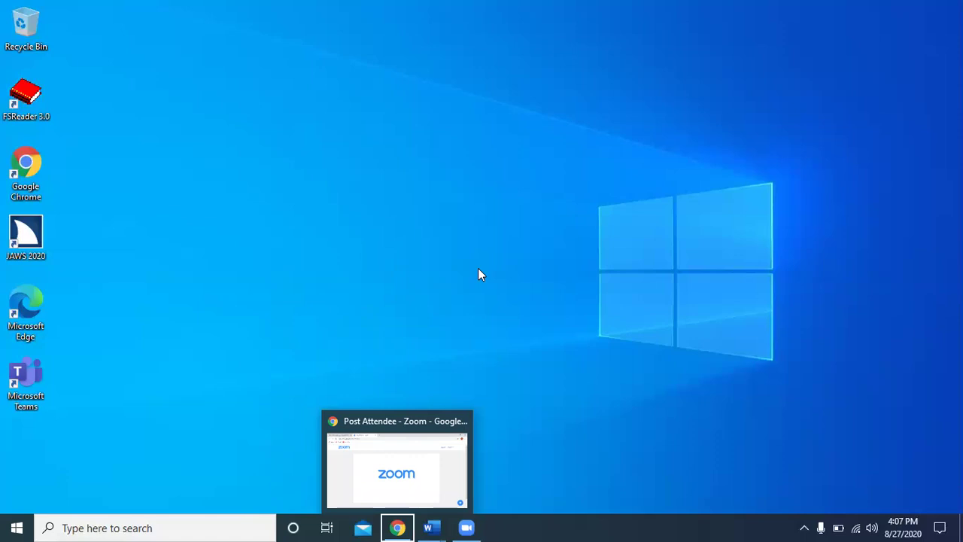
{"action": "key", "text": "shift+F10"}
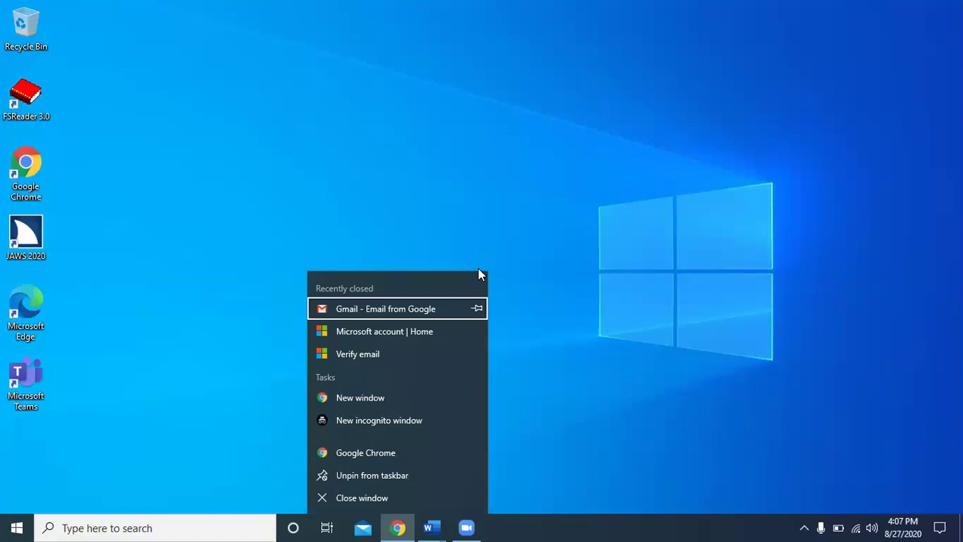
{"action": "key", "text": "Up"}
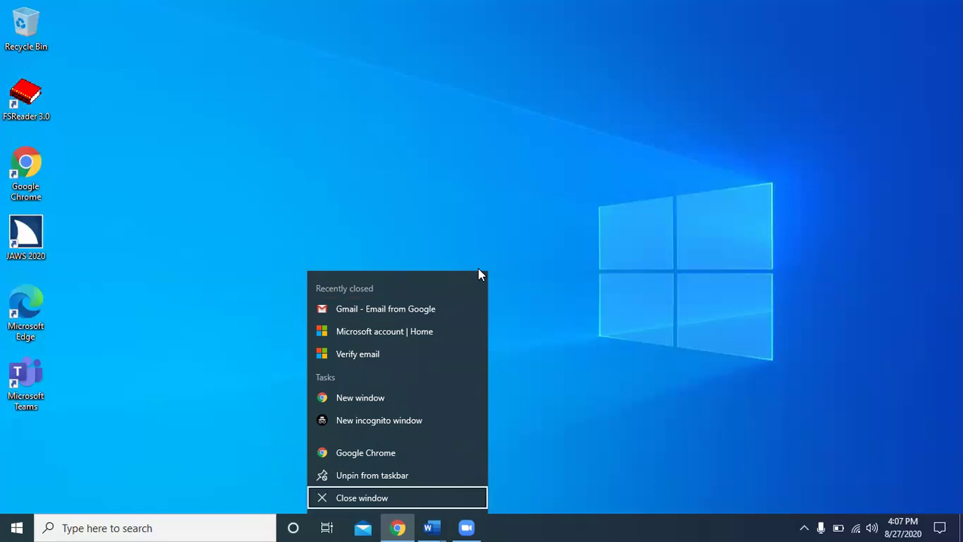
{"action": "key", "text": "Up"}
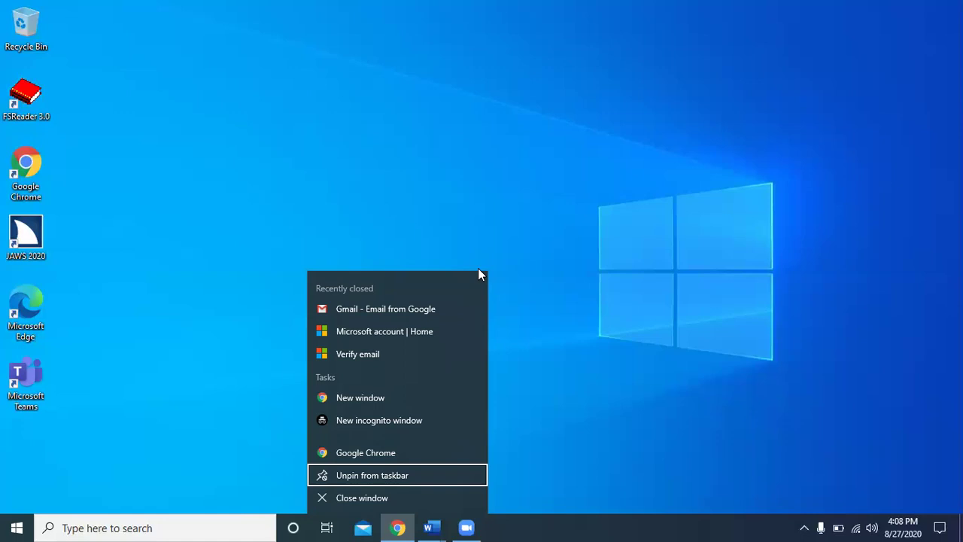
{"action": "key", "text": "Escape"}
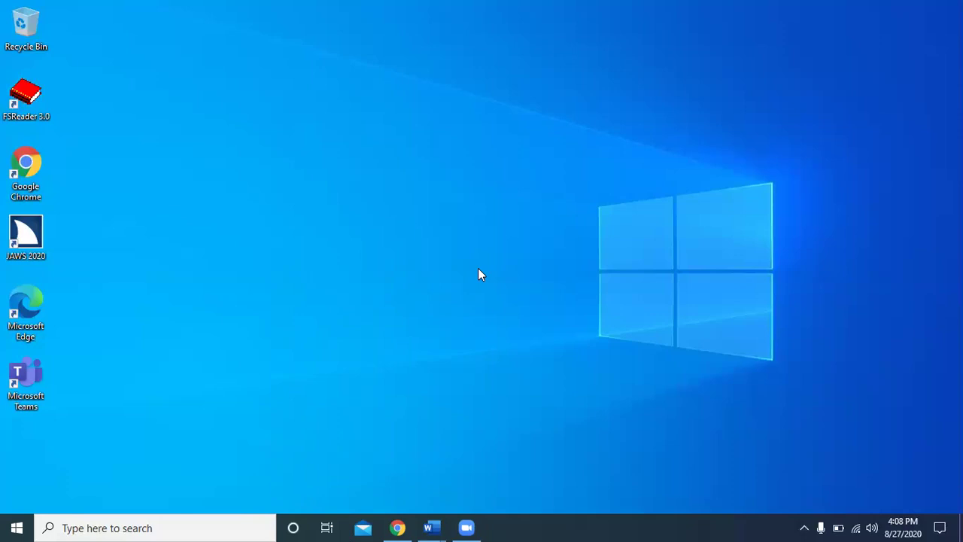
- Step from Mail past Chrome to Word, previewing the Braille display document and Document1
{"action": "key", "text": "super+t"}
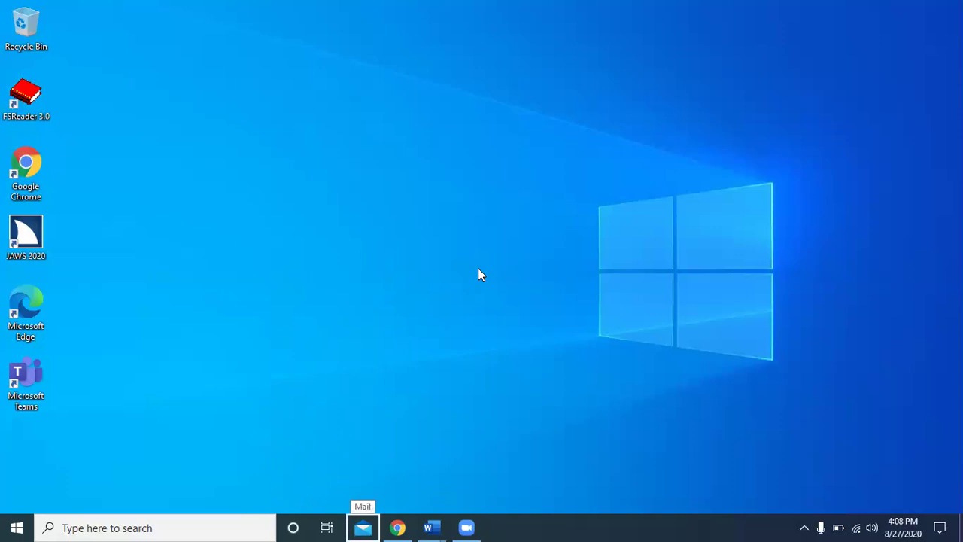
{"action": "key", "text": "Right"}
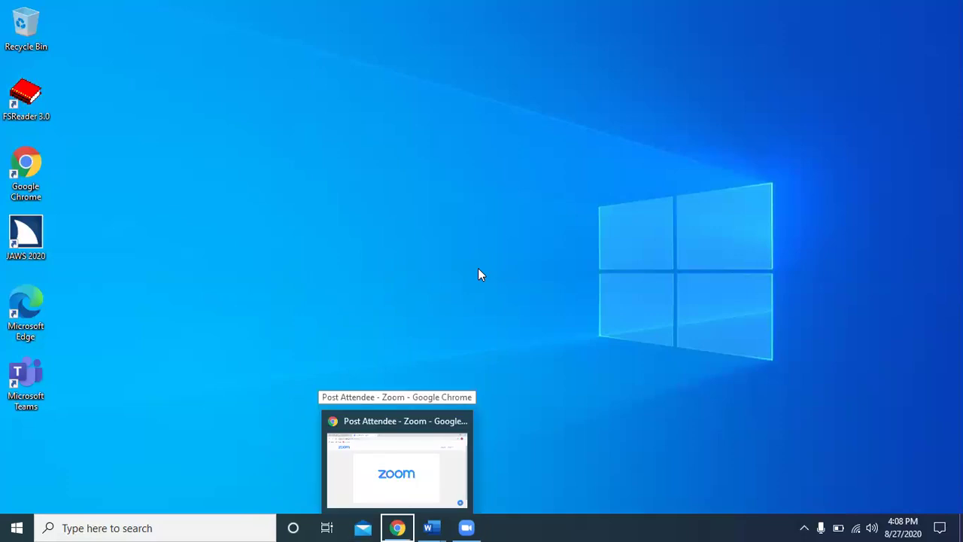
{"action": "key", "text": "Right"}
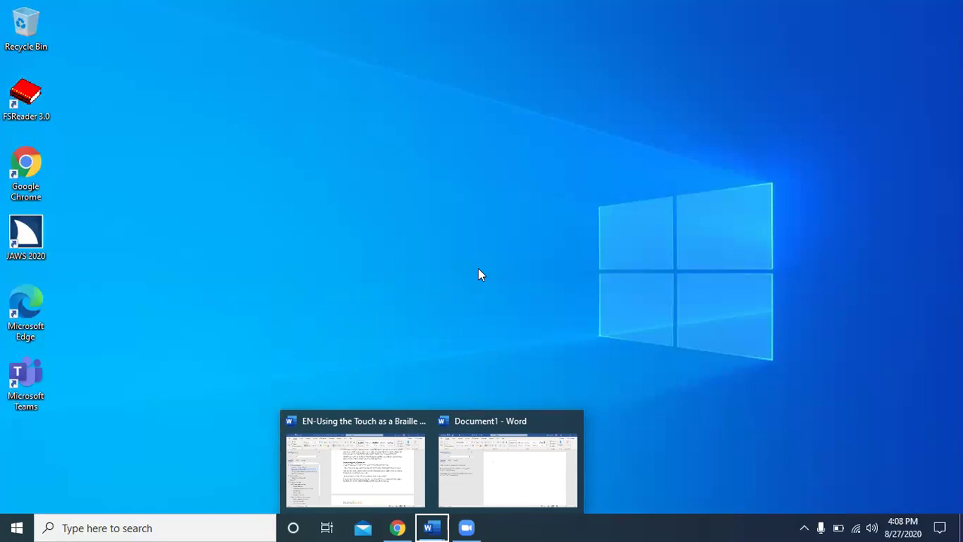
{"action": "key", "text": "shift+F10"}
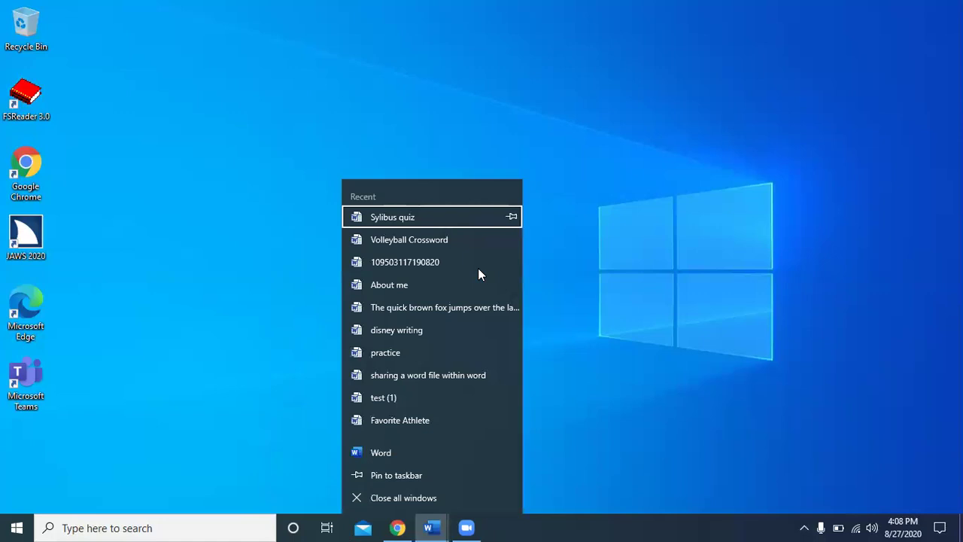
{"action": "key", "text": "Up"}
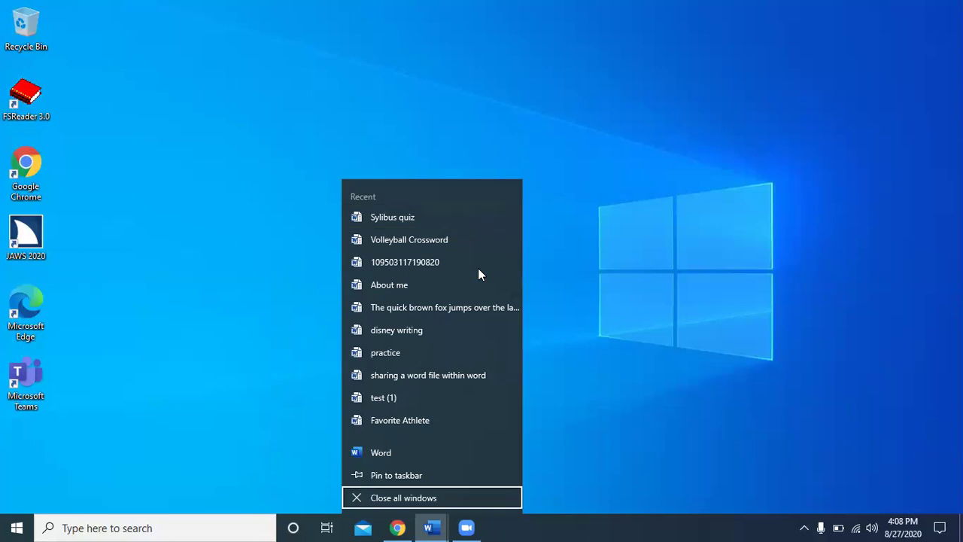
{"action": "key", "text": "Up"}
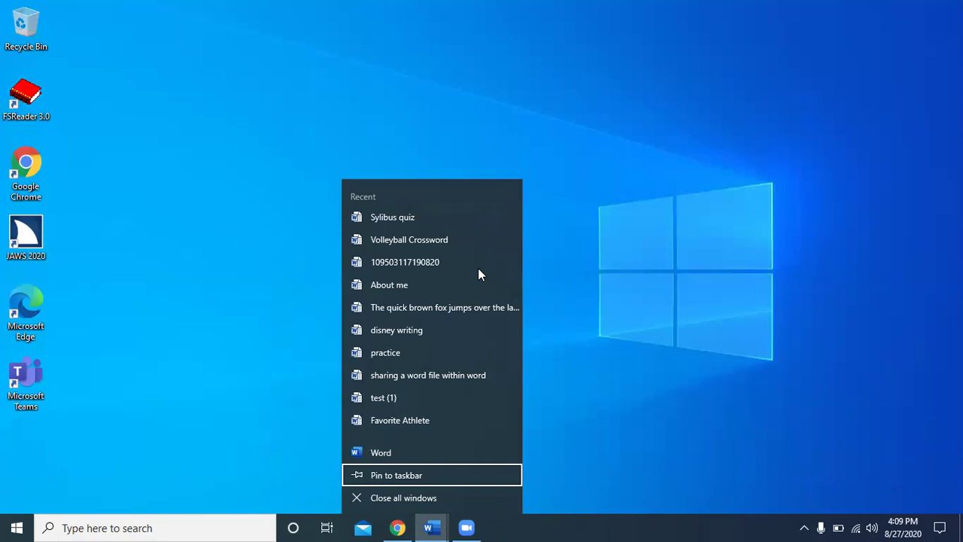
{"action": "key", "text": "Escape"}
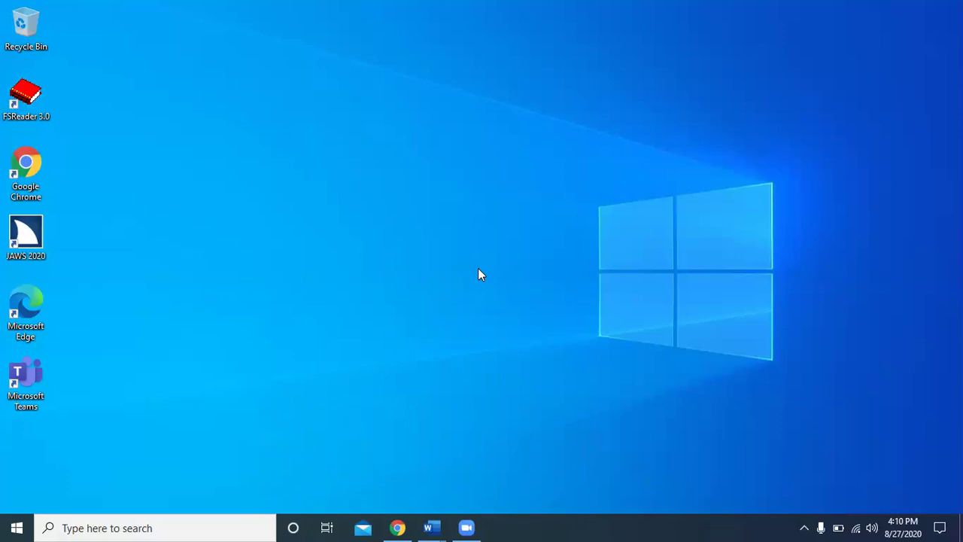
- Select the JAWS 2020 desktop icon and open its context menu
{"action": "key", "text": "super+d"}
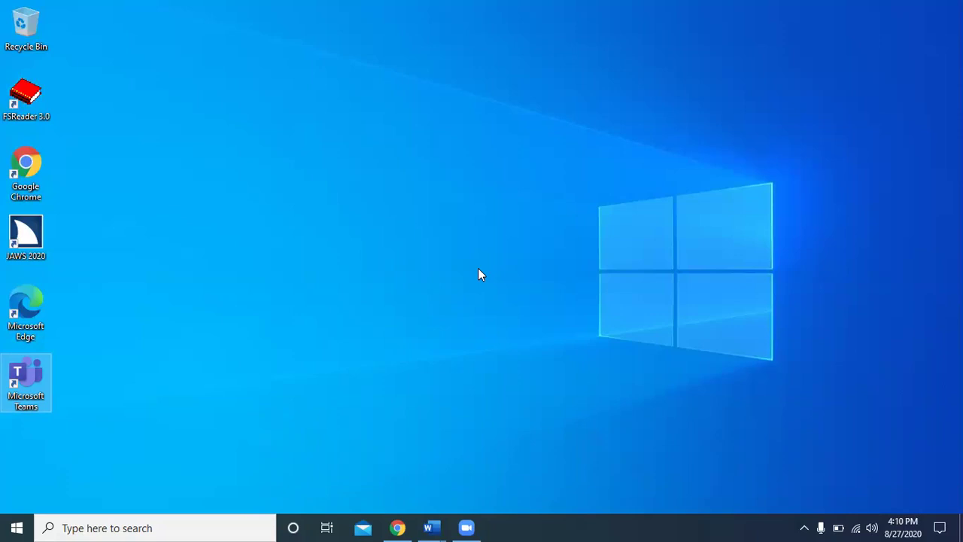
{"action": "key", "text": "j"}
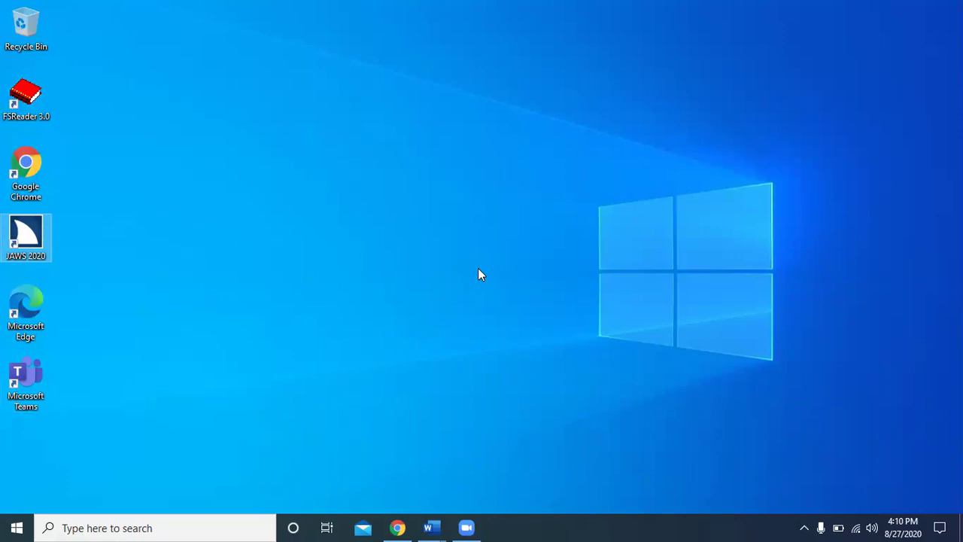
{"action": "key", "text": "shift+F10"}
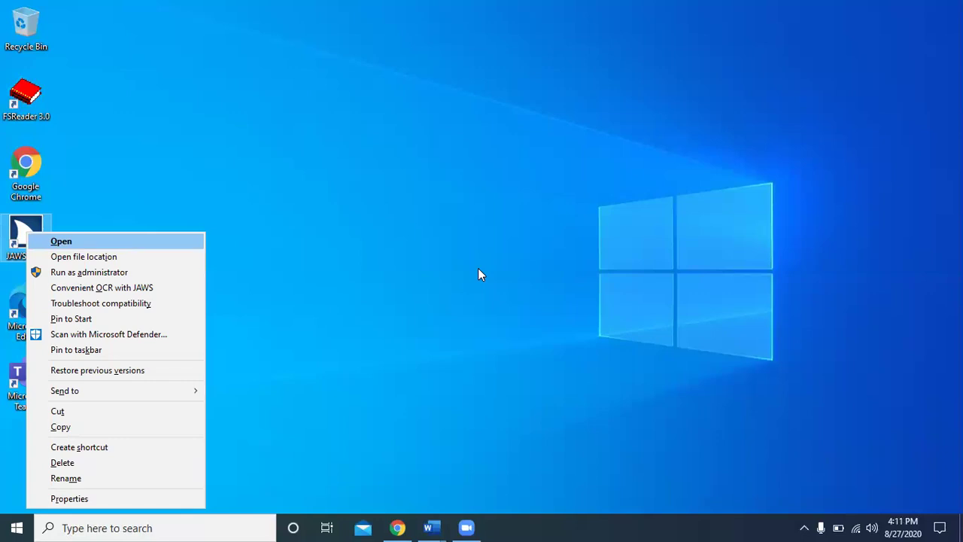
- Step through the JAWS 2020 context menu down to Pin to taskbar, then close it unchosen
{"action": "key", "text": "Down"}
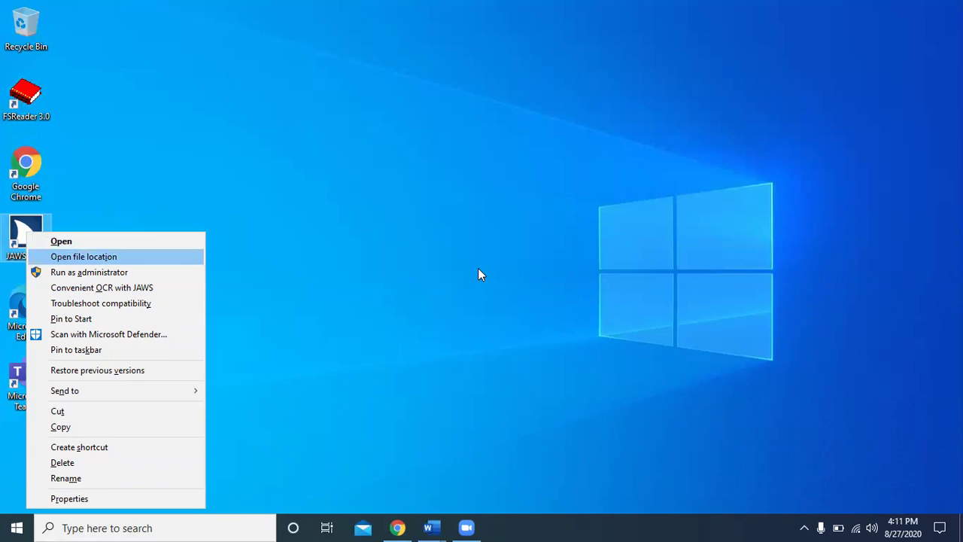
{"action": "key", "text": "Down"}
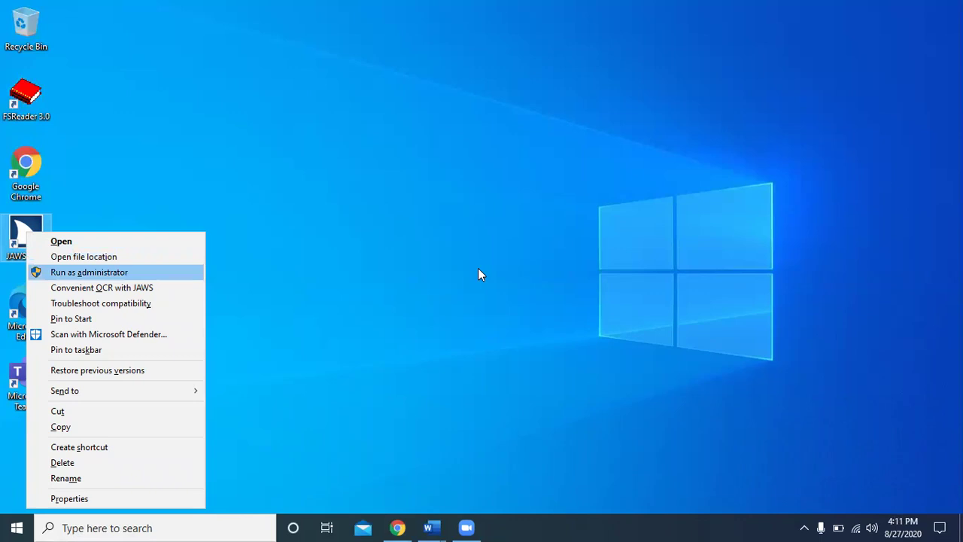
{"action": "key", "text": "Down"}
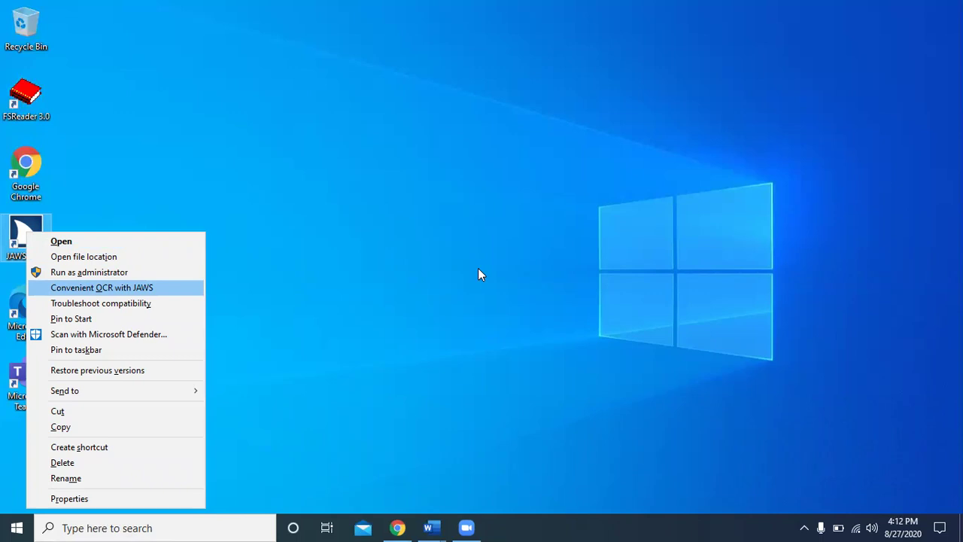
{"action": "key", "text": "Down"}
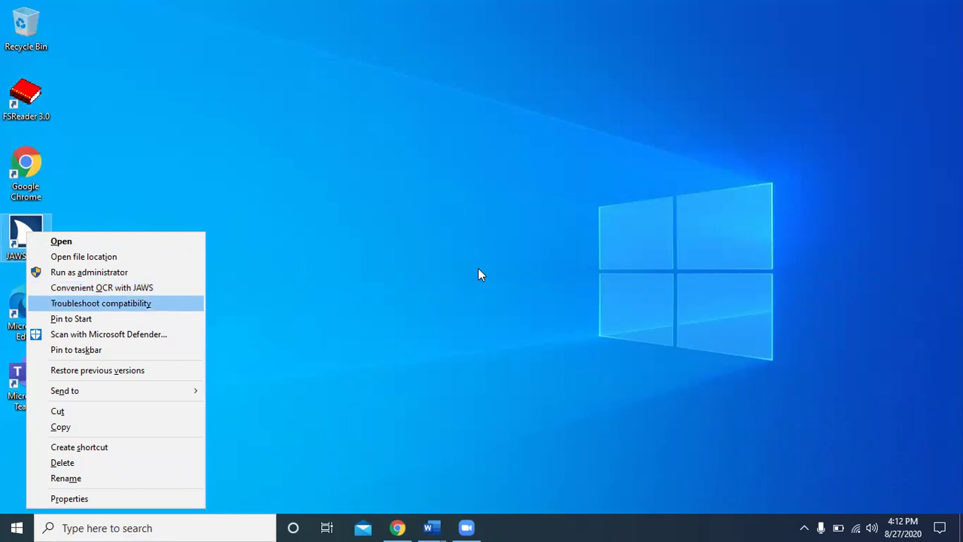
{"action": "key", "text": "Down"}
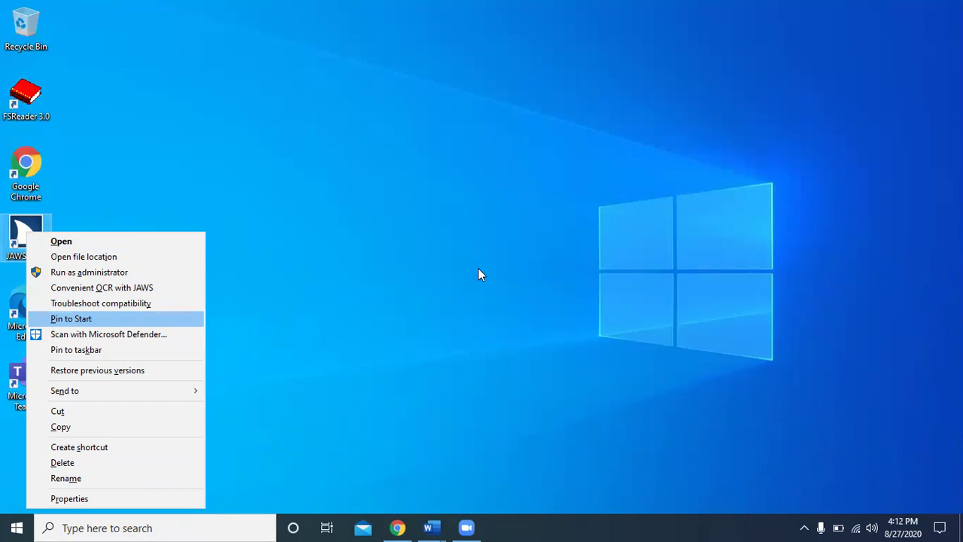
{"action": "key", "text": "Down"}
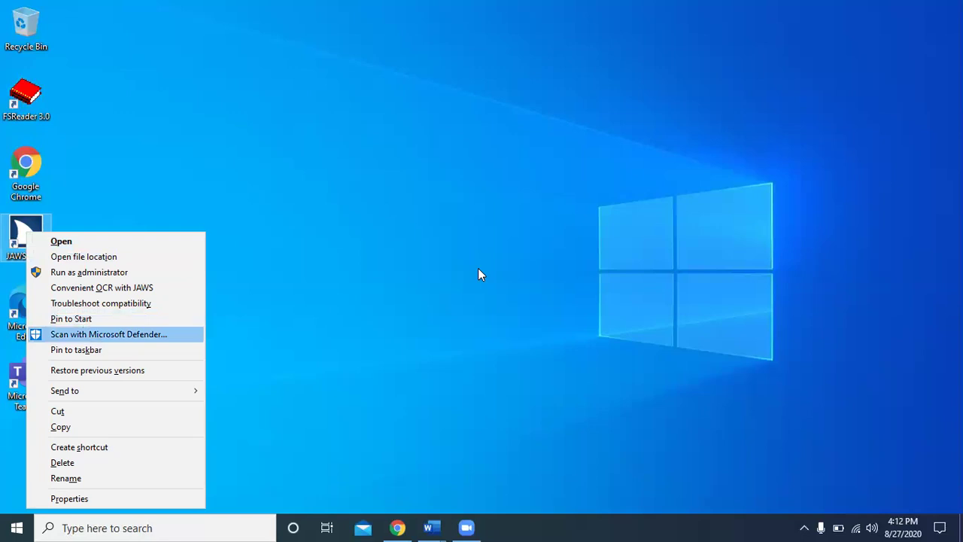
{"action": "key", "text": "Down"}
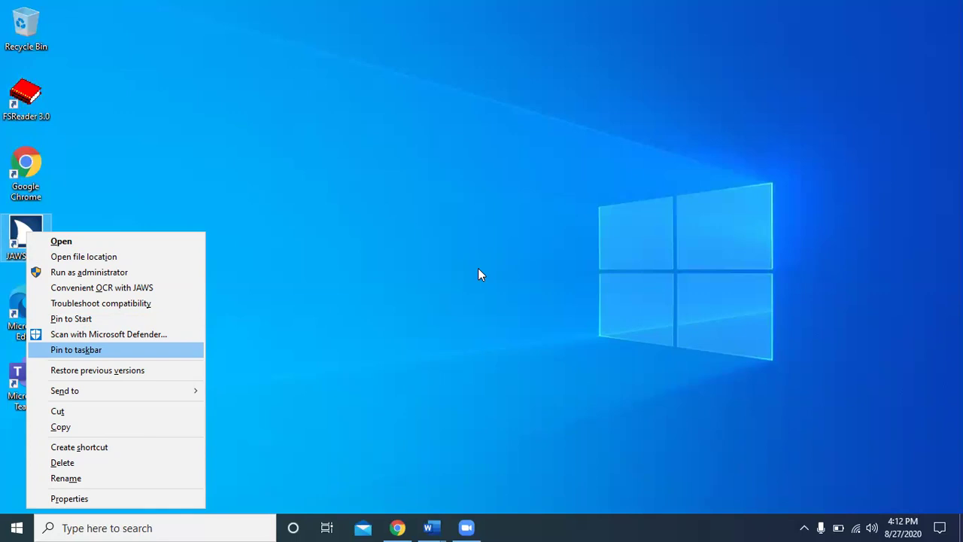
{"action": "key", "text": "Escape"}
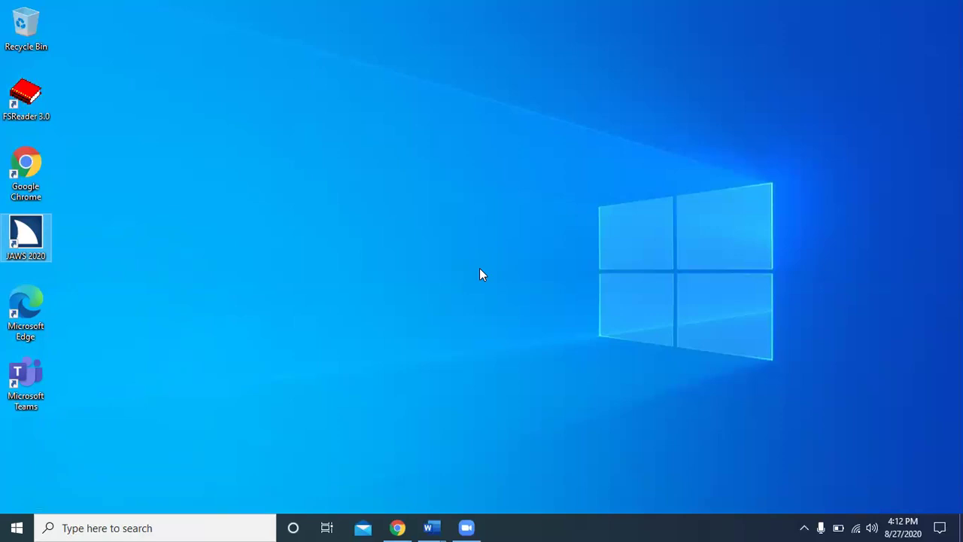
- Pin JAWS 2020 to the taskbar from its desktop icon's context menu
{"action": "key", "text": "shift+F10"}
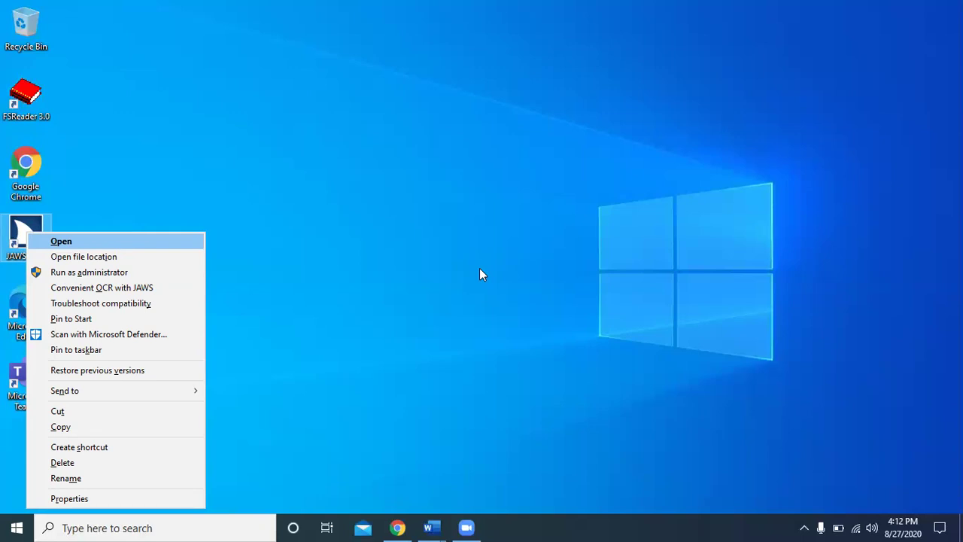
{"action": "key", "text": "Return"}
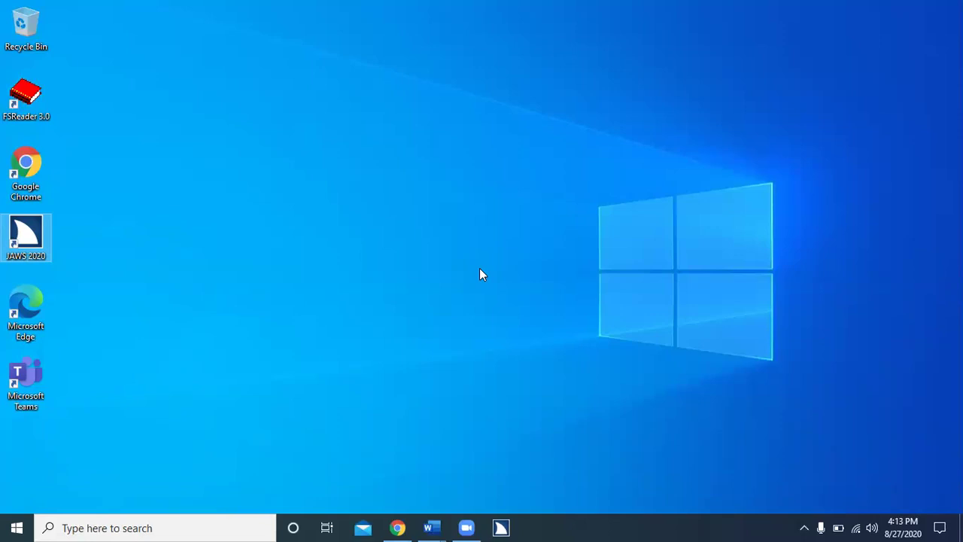
- Move across Mail, Chrome, Word, Zoom and JAWS 2020, ending on Zoom's Meeting Controls preview
{"action": "key", "text": "super"}
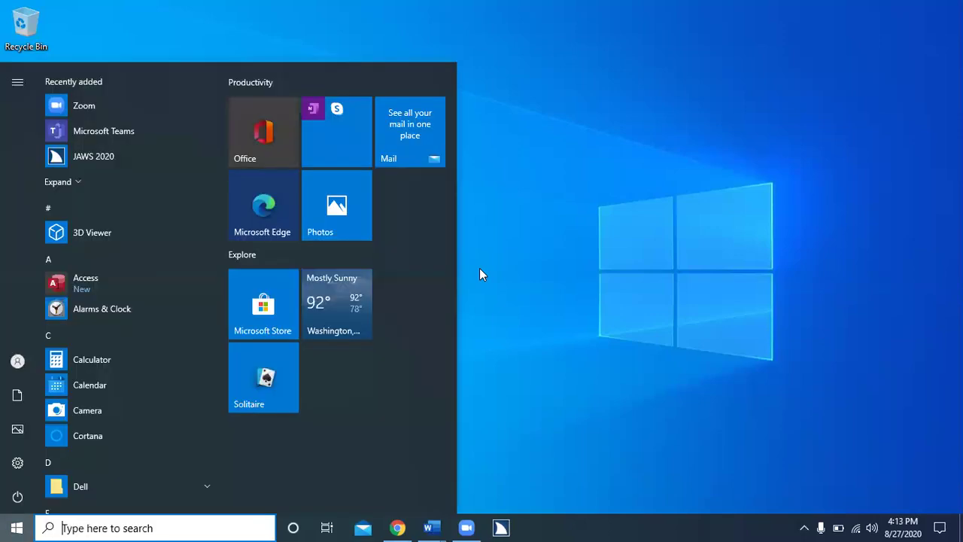
{"action": "key", "text": "Escape"}
{"action": "key", "text": "super+t"}
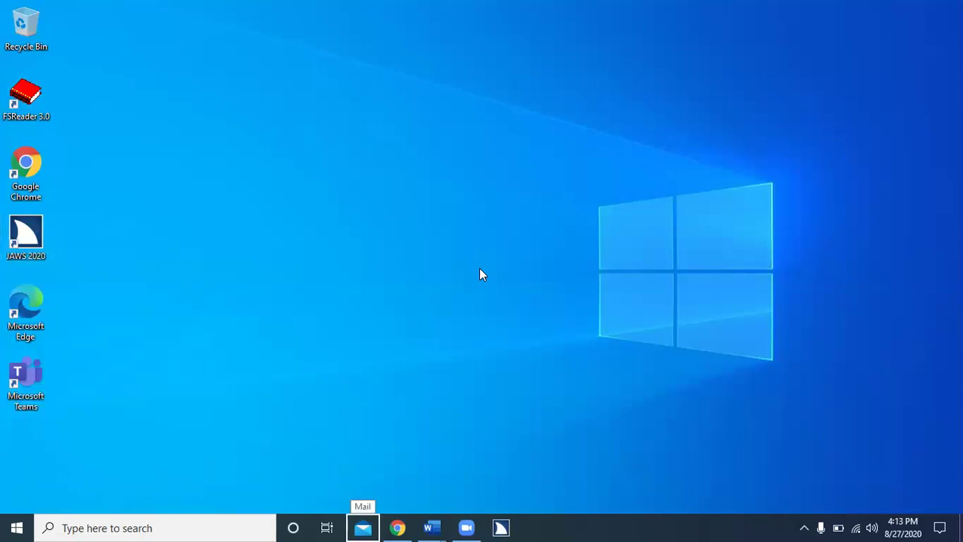
{"action": "key", "text": "Right"}
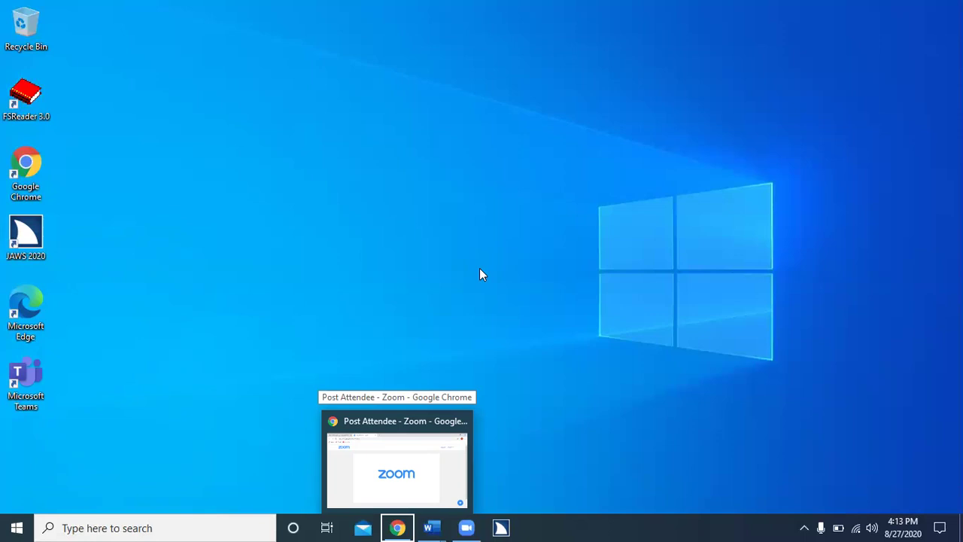
{"action": "key", "text": "Right"}
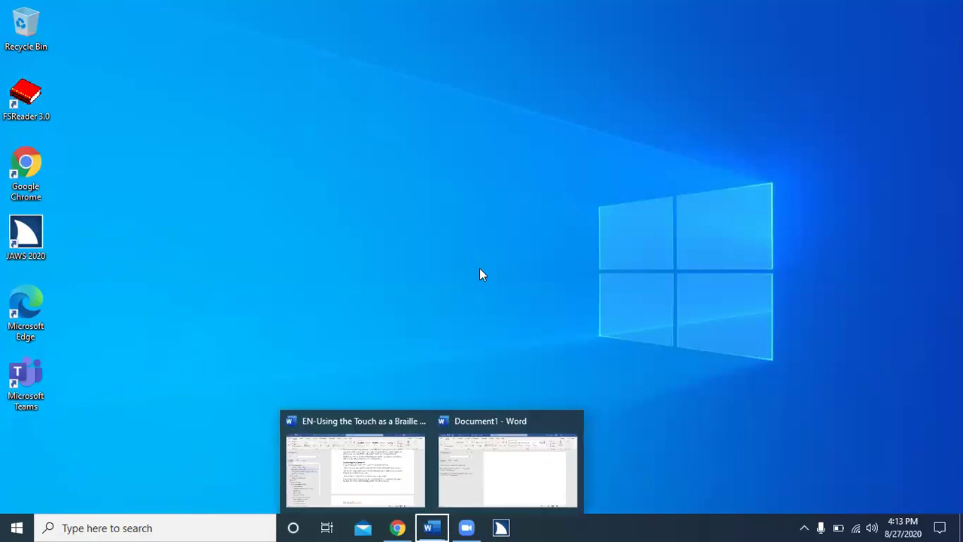
{"action": "key", "text": "Right"}
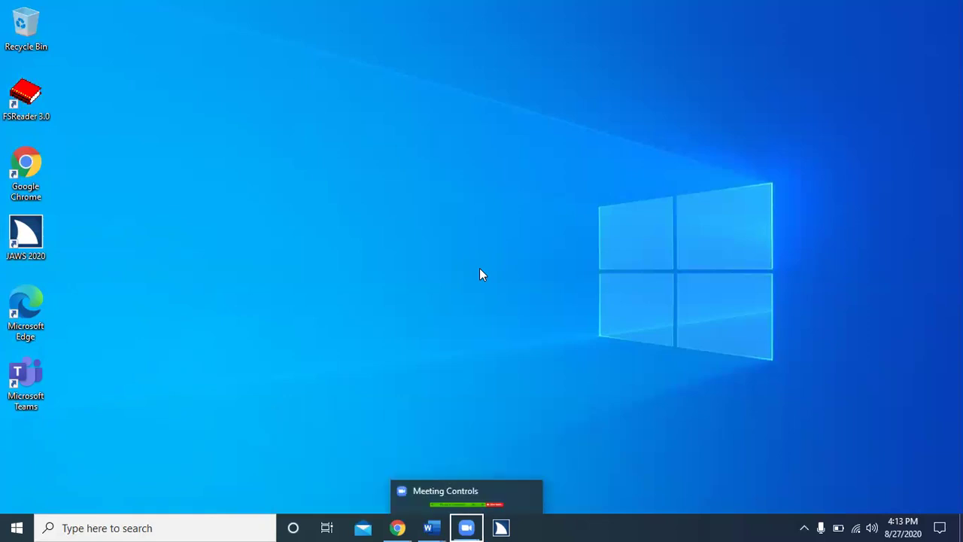
{"action": "key", "text": "Right"}
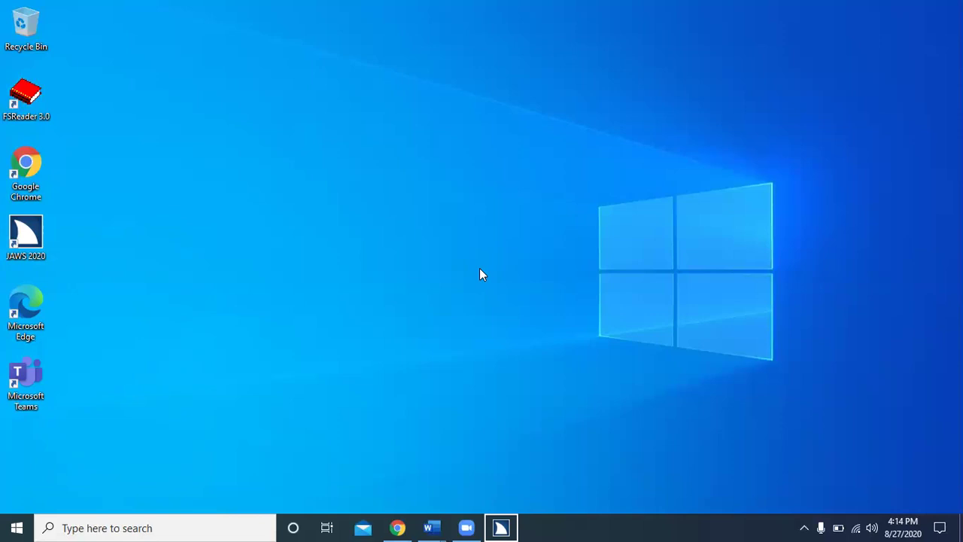
{"action": "key", "text": "Left"}
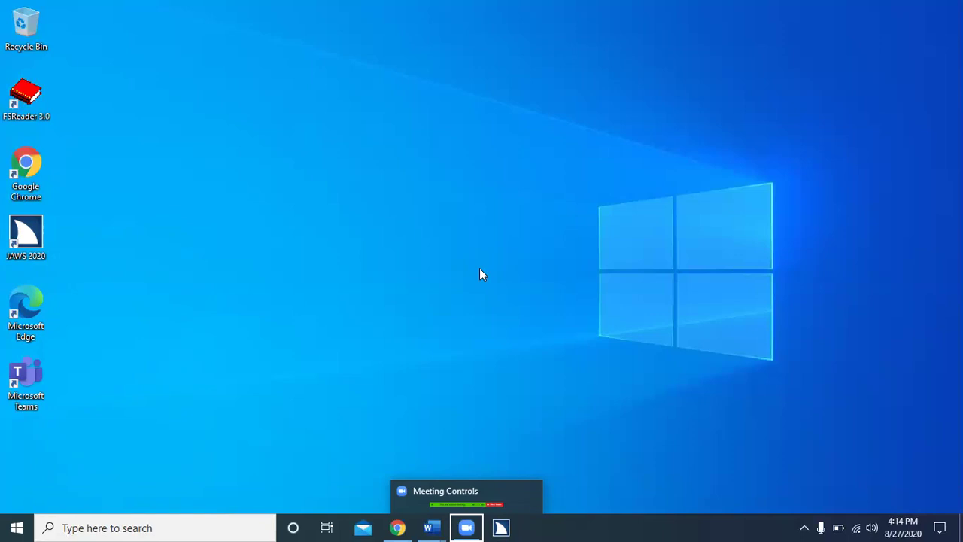
{"action": "key", "text": "shift+F10"}
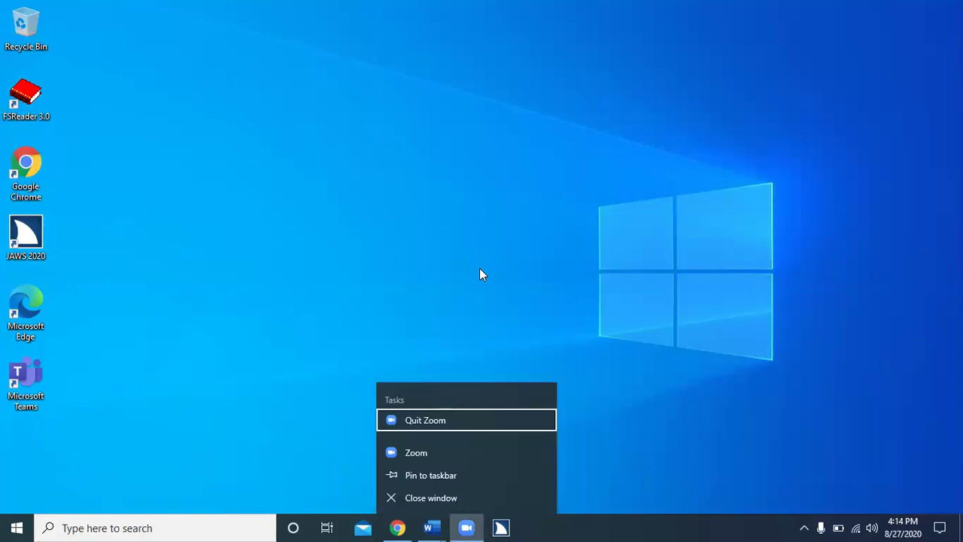
{"action": "key", "text": "Up"}
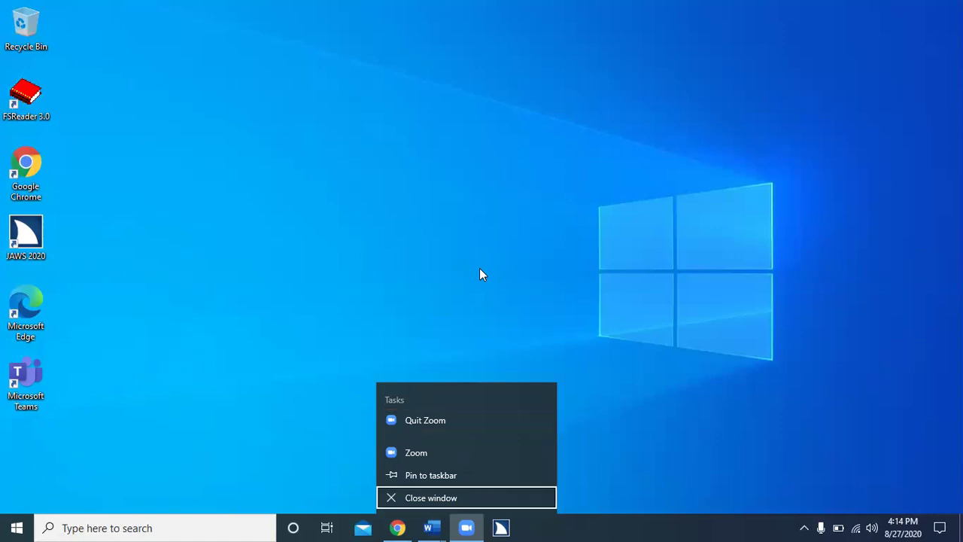
{"action": "key", "text": "Up"}
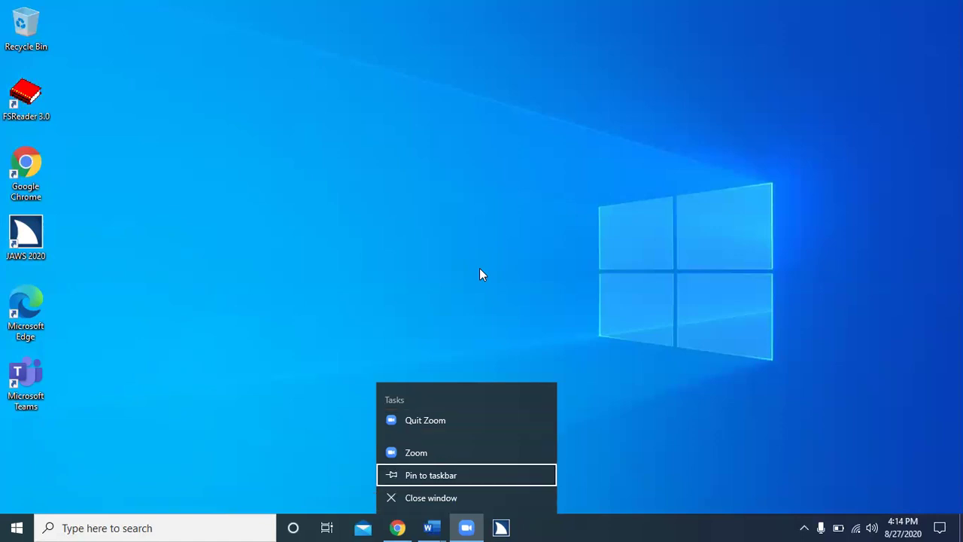
{"action": "key", "text": "Return"}
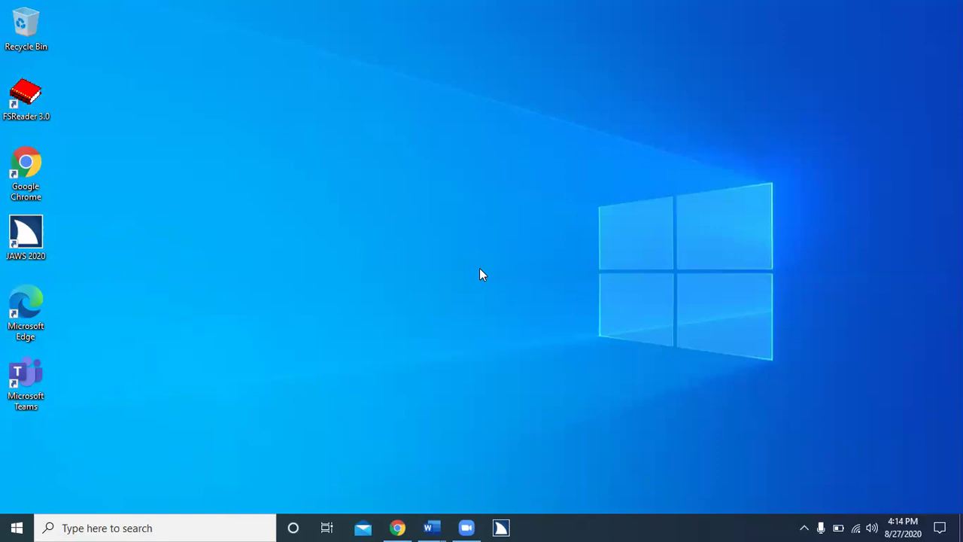
- Move keyboard focus onto the taskbar apps with Windows+T, then on to the notification area
{"action": "key", "text": "super+t"}
{"action": "key", "text": "Tab"}
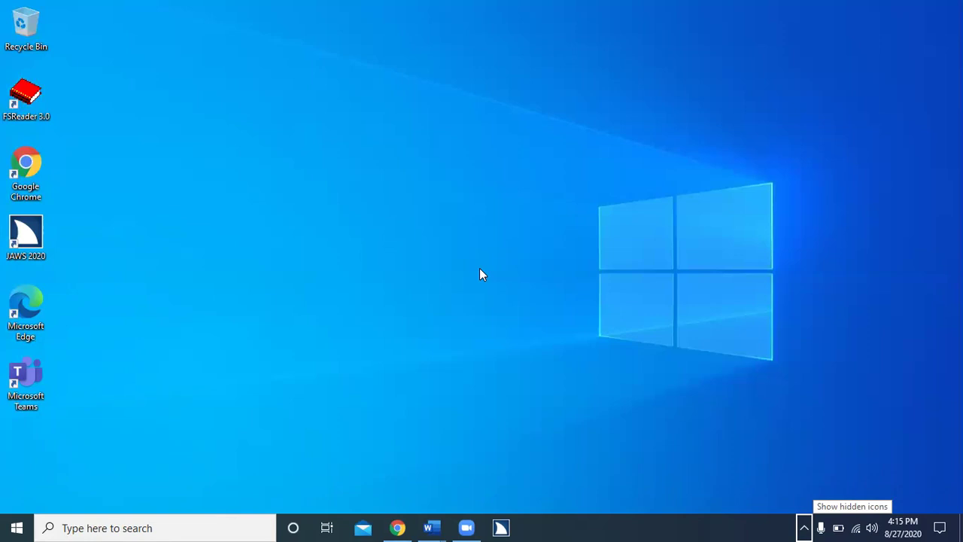
{"action": "key", "text": "Return"}
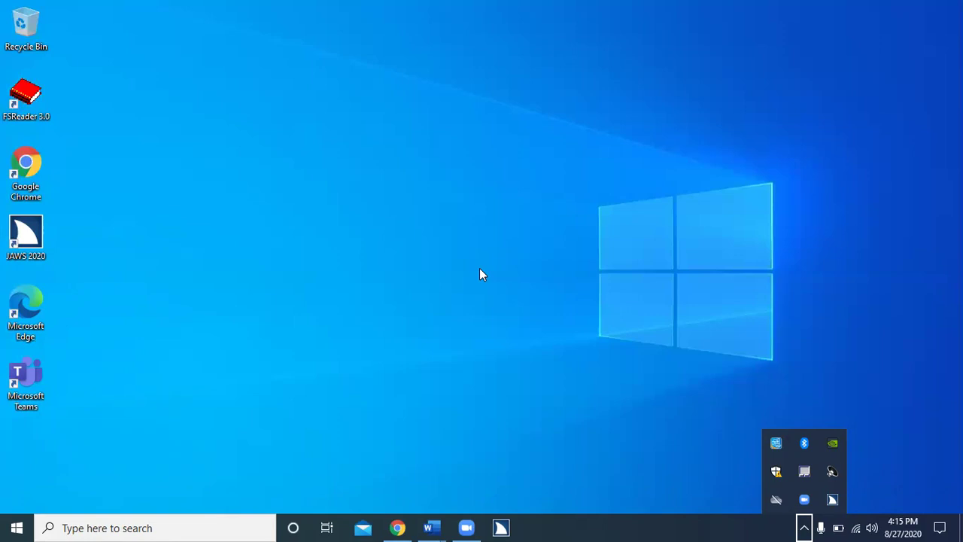
{"action": "key", "text": "Up"}
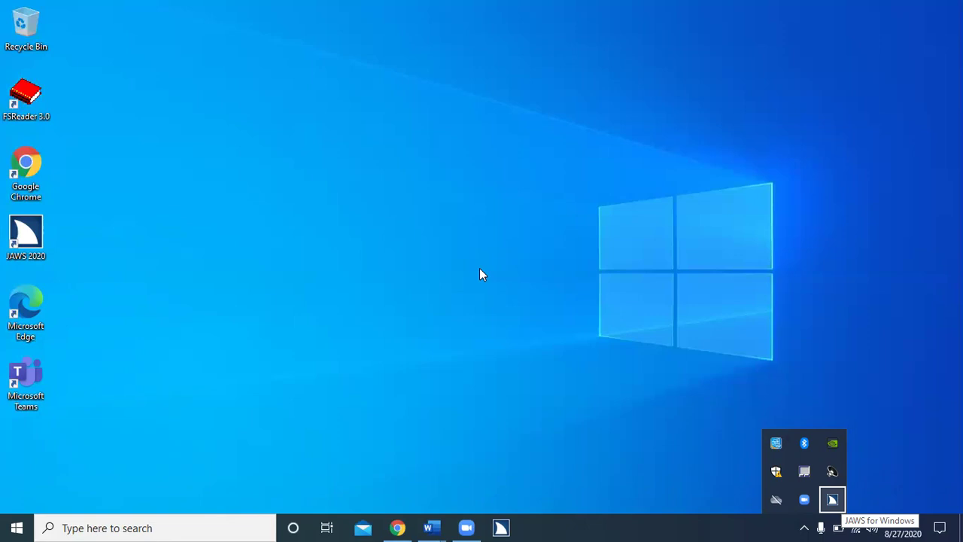
{"action": "key", "text": "Left"}
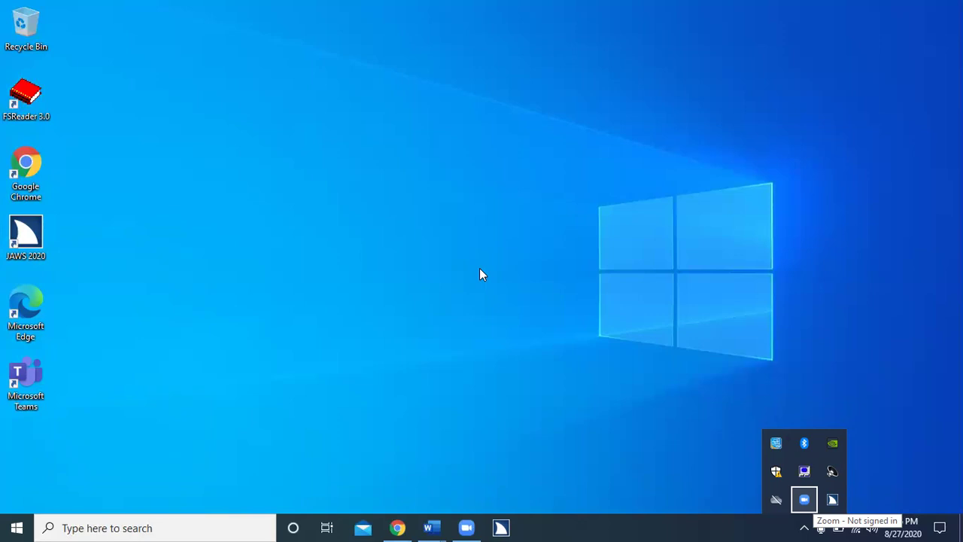
{"action": "key", "text": "Escape"}
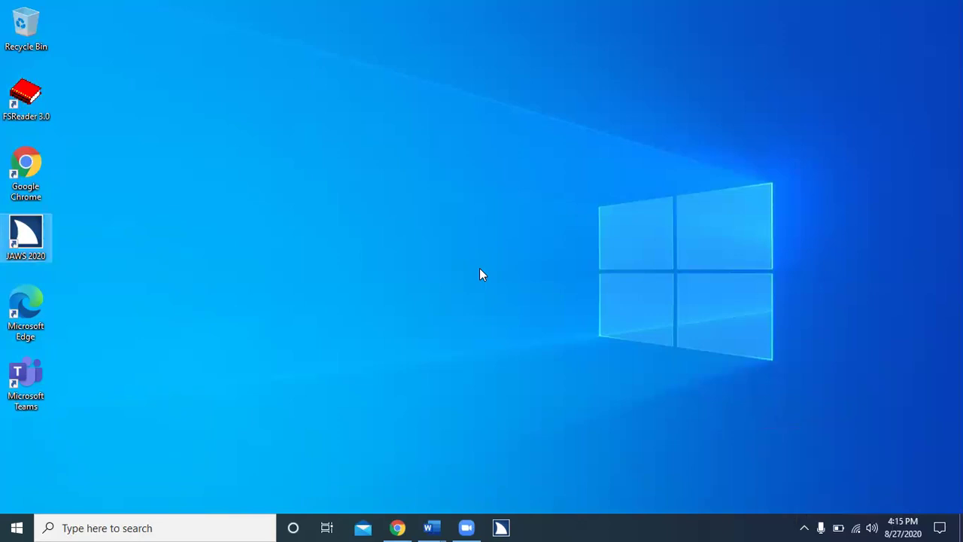
{"action": "right_click", "coordinate": [482, 274]}
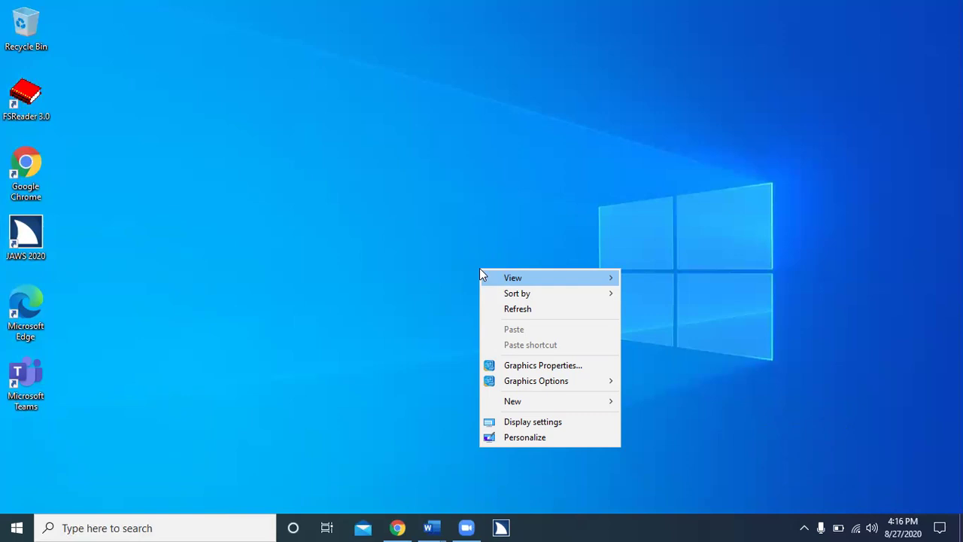
{"action": "key", "text": "Escape"}
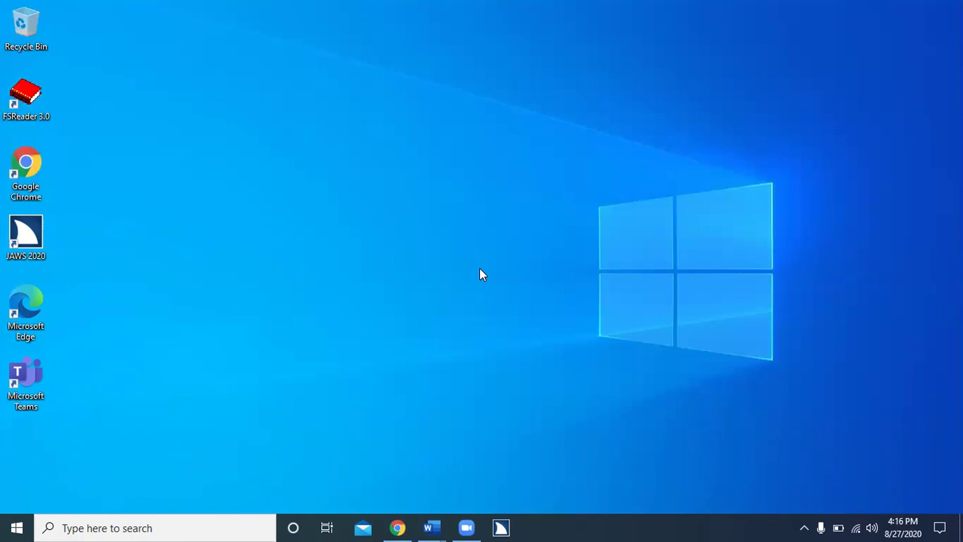
- Step through the tray's microphone, battery (1 hr 16 min, 50%) and network status icons
{"action": "key", "text": "super+b"}
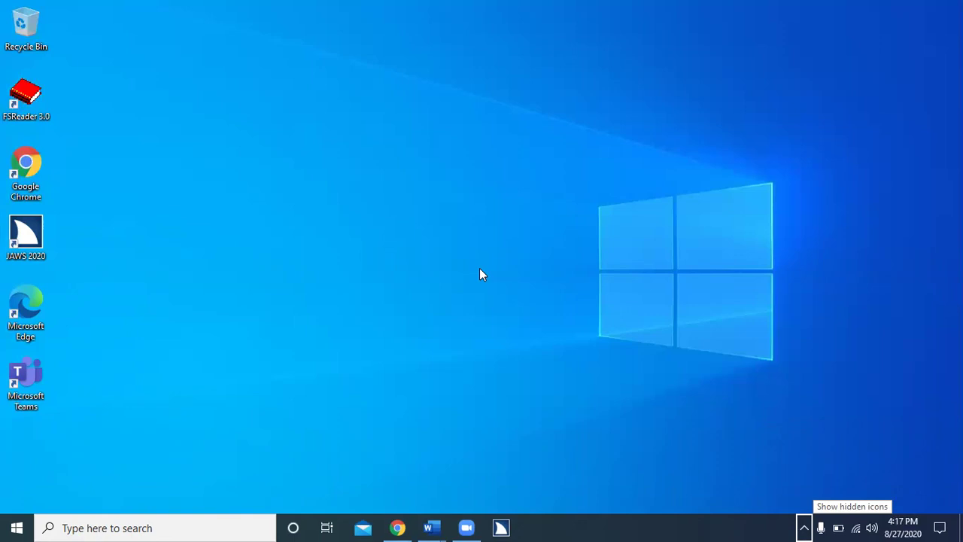
{"action": "key", "text": "Right"}
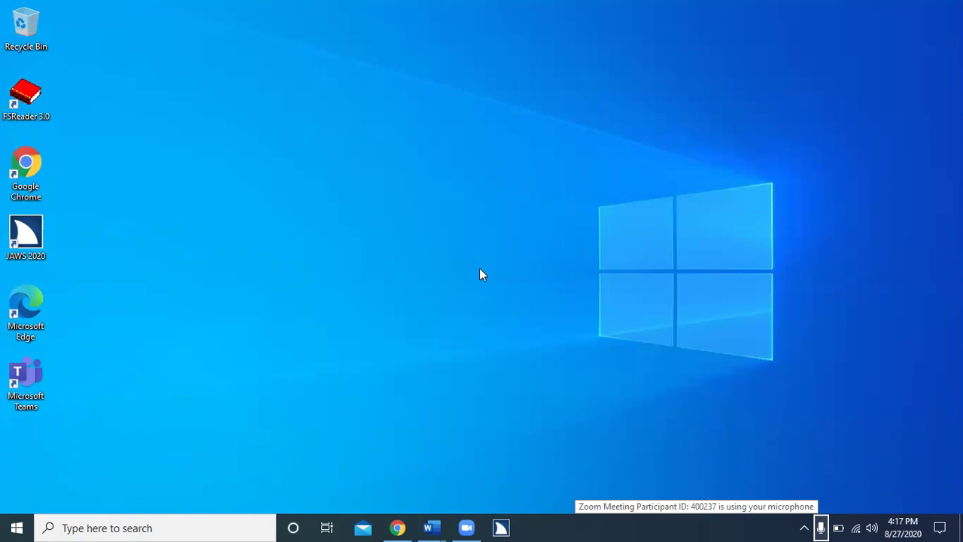
{"action": "key", "text": "Right"}
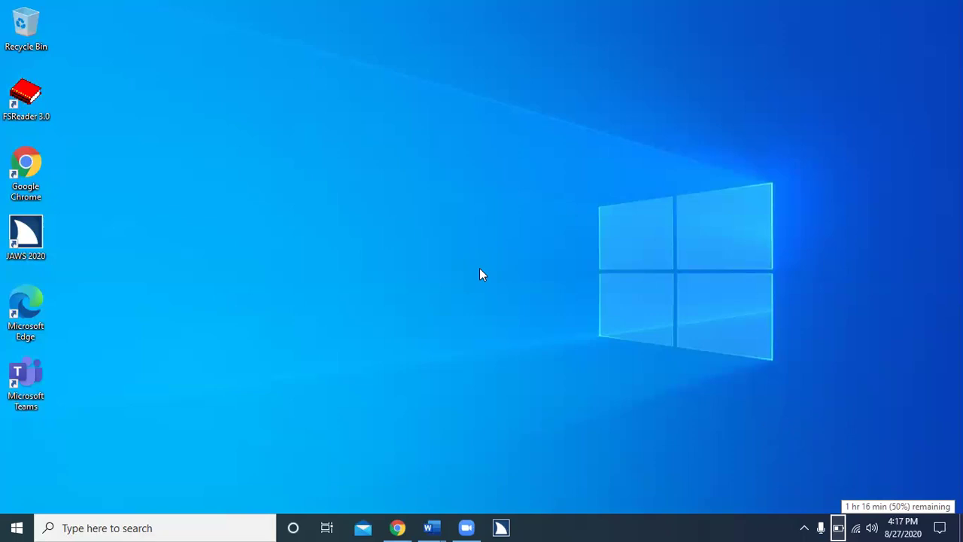
{"action": "key", "text": "Right"}
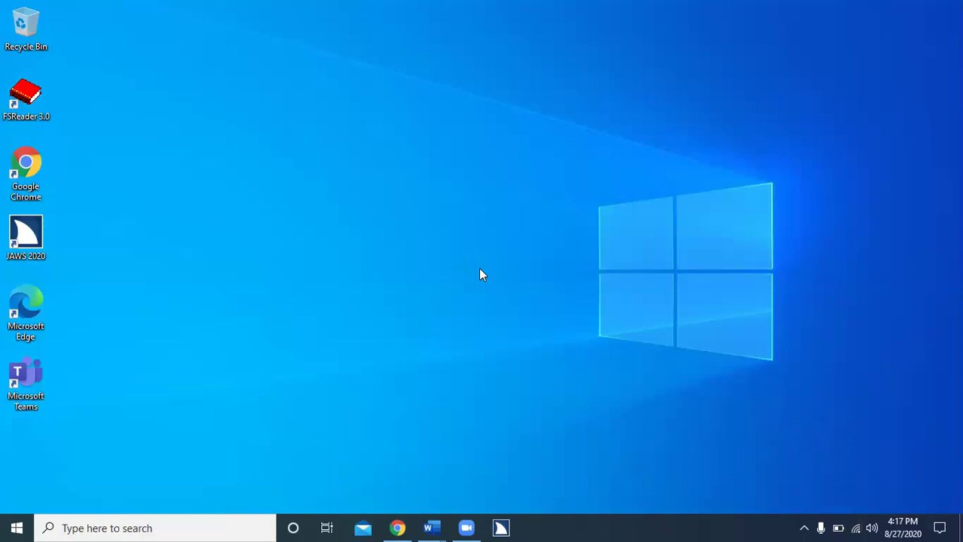
{"action": "key", "text": "Return"}
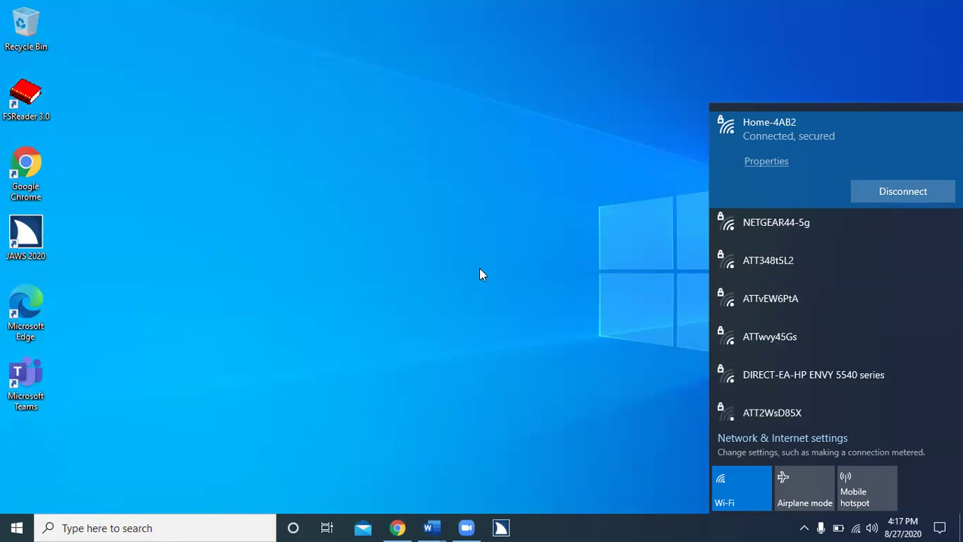
{"action": "key", "text": "Tab"}
{"action": "key", "text": "Tab"}
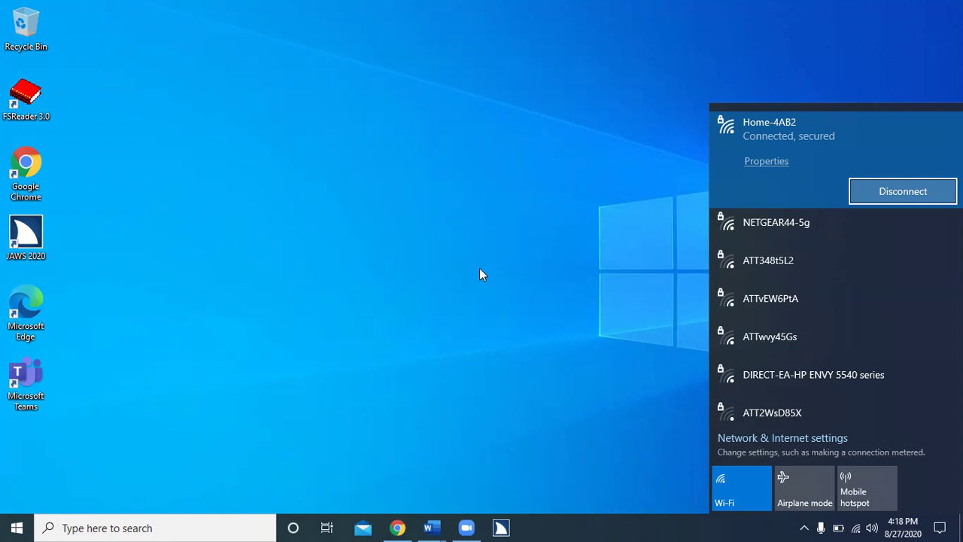
{"action": "key", "text": "Down"}
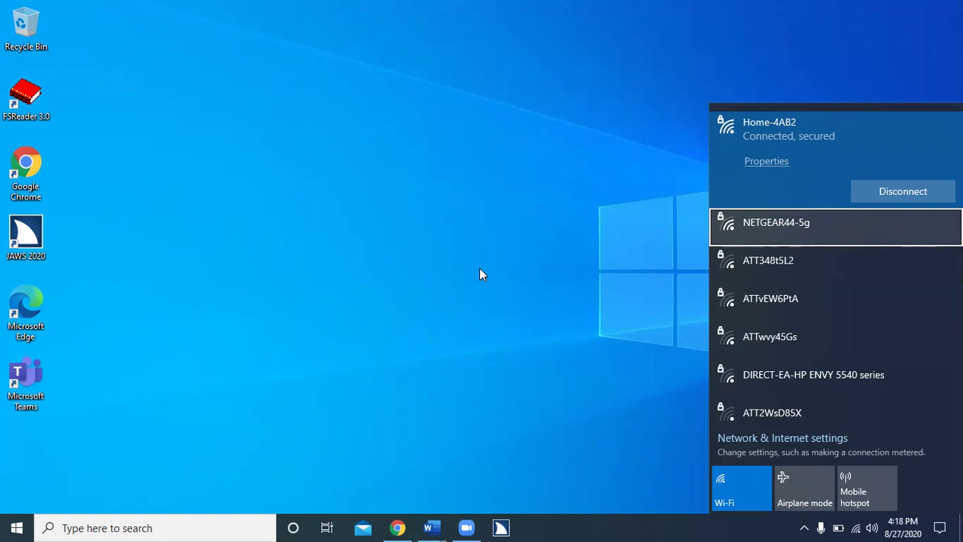
{"action": "key", "text": "Down"}
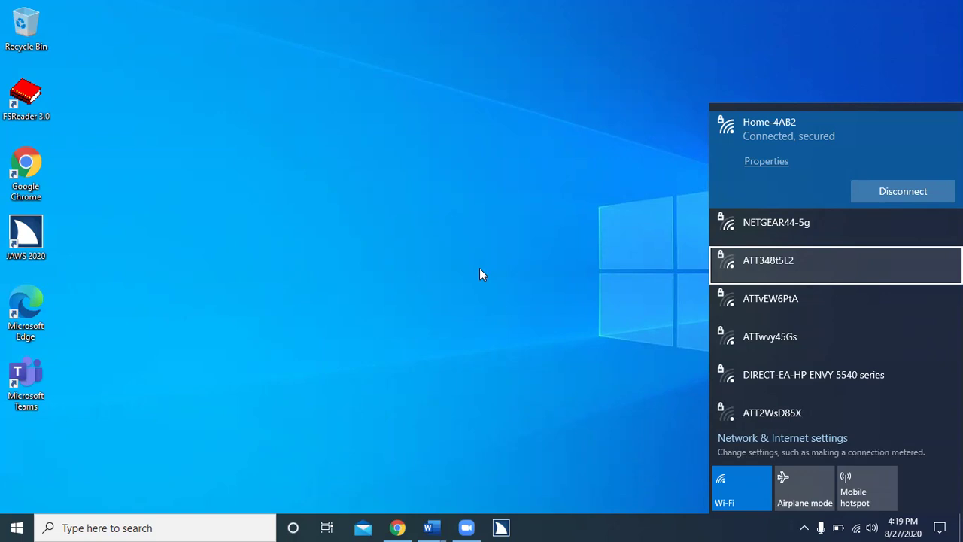
{"action": "key", "text": "Escape"}
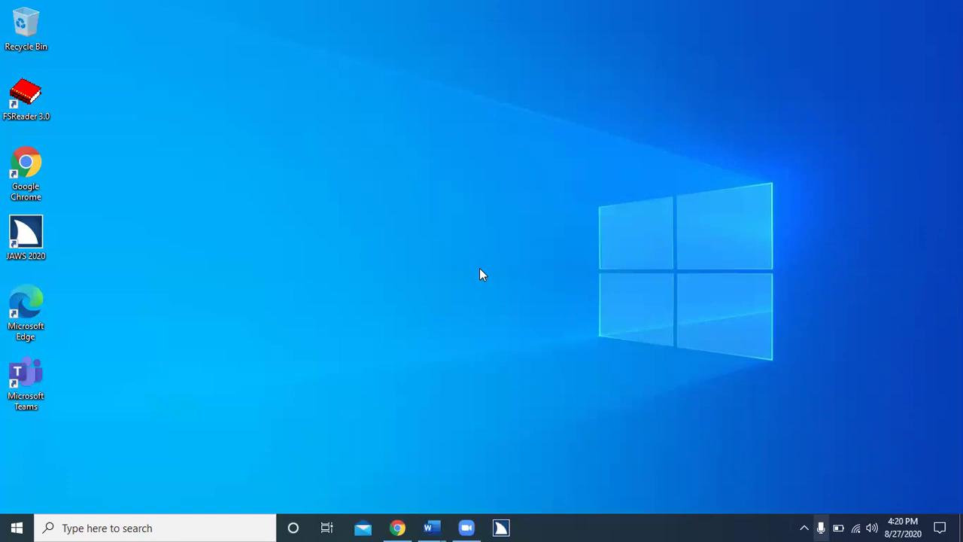
- Bring the blank Document1 Word window to the front with Alt+Tab
{"action": "key", "text": "alt+Tab"}
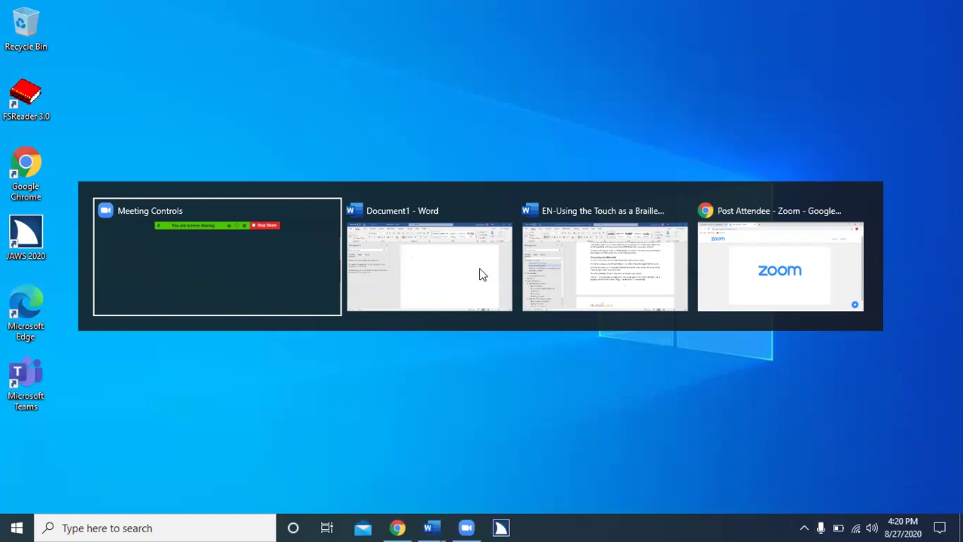
{"action": "key", "text": "Tab"}
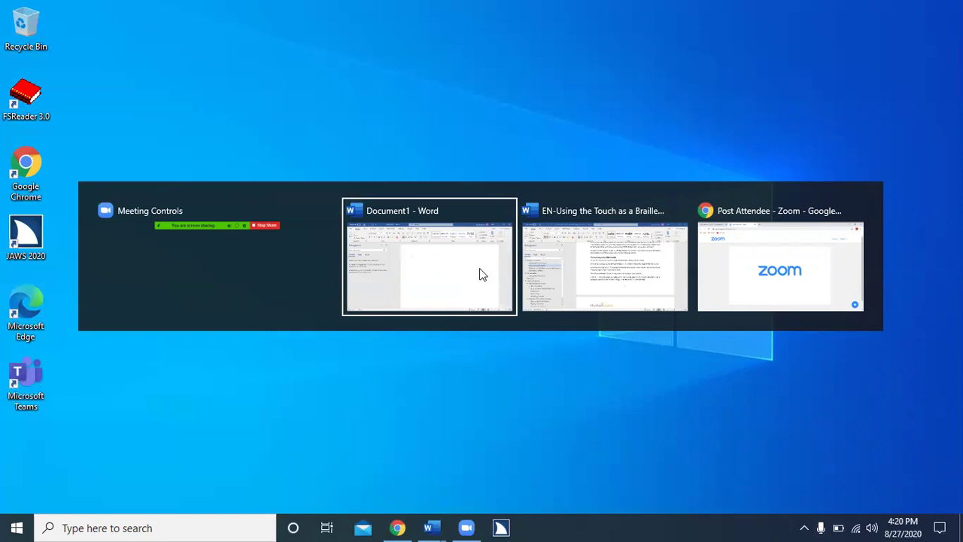
{"action": "key", "text": "alt"}
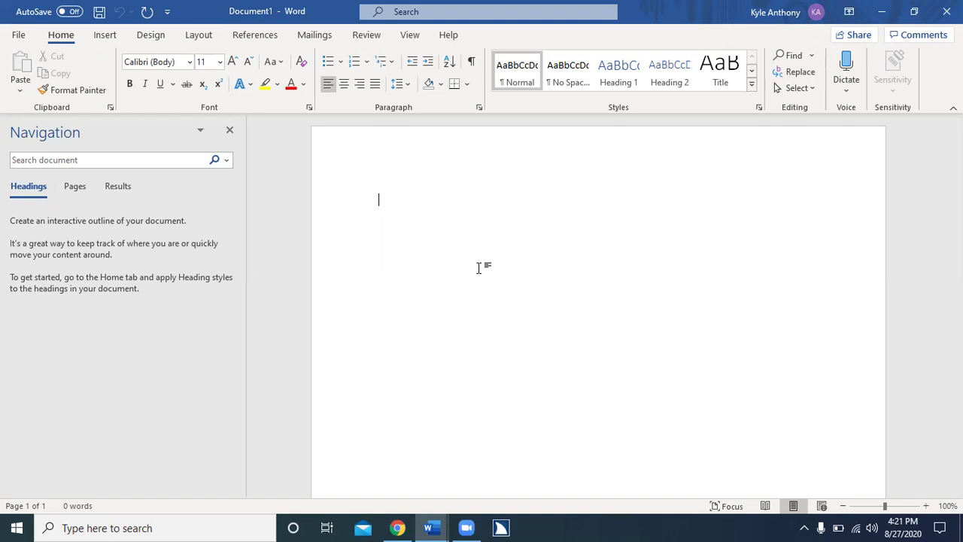
- Focus the Navigation pane search and show the pane's Move/Resize/Close menu
{"action": "key", "text": "ctrl+f"}
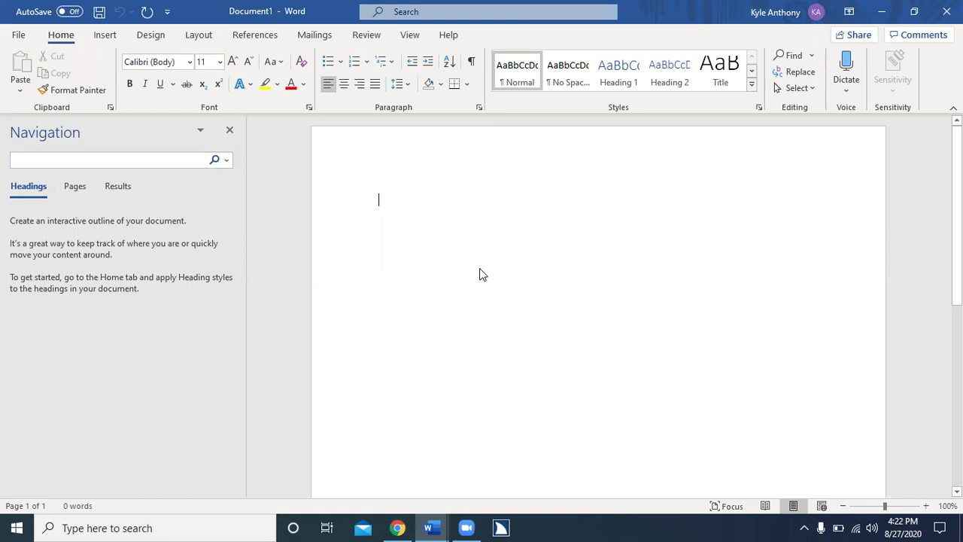
{"action": "key", "text": "ctrl+space"}
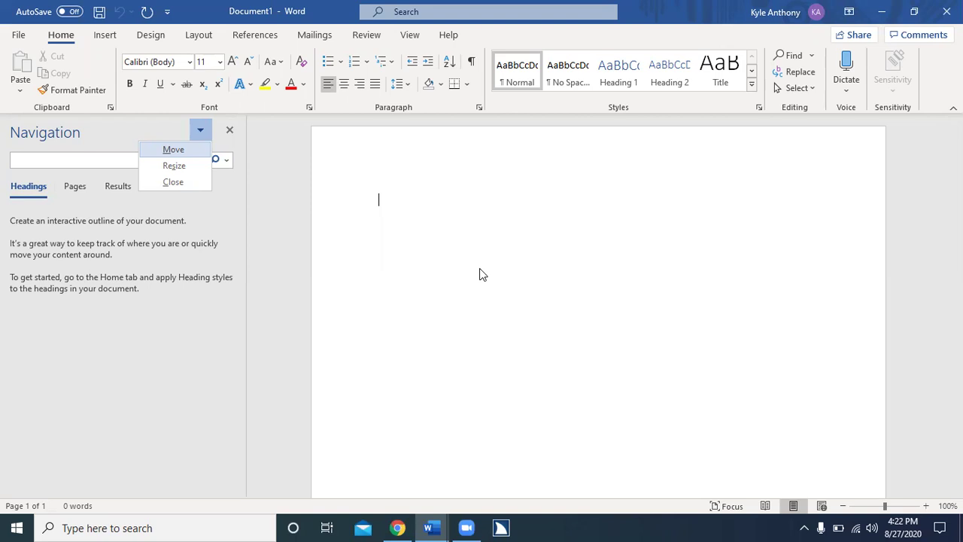
- Close the Navigation pane, leaving only the empty page of Document1
{"action": "key", "text": "c"}
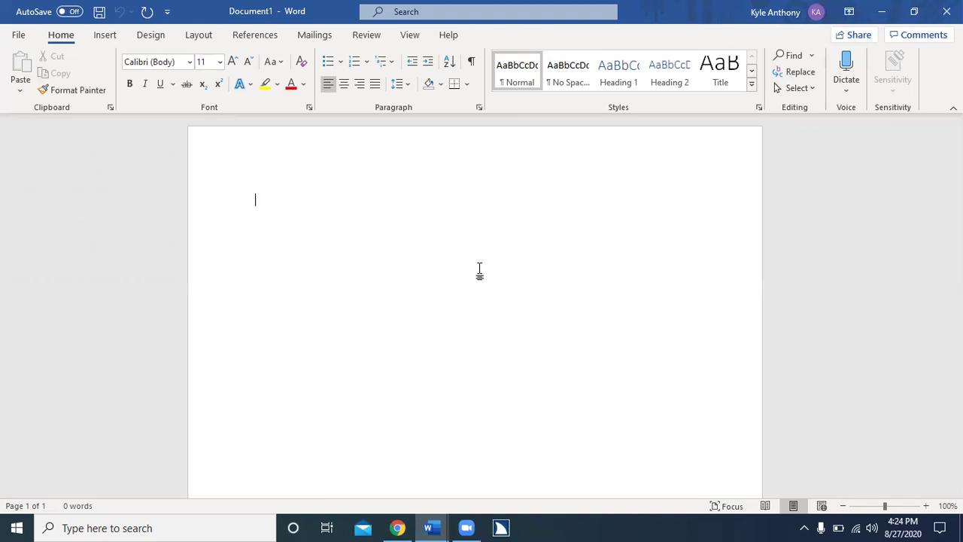
- In the Font dialog, select Times New Roman as the font
{"action": "key", "text": "ctrl+d"}
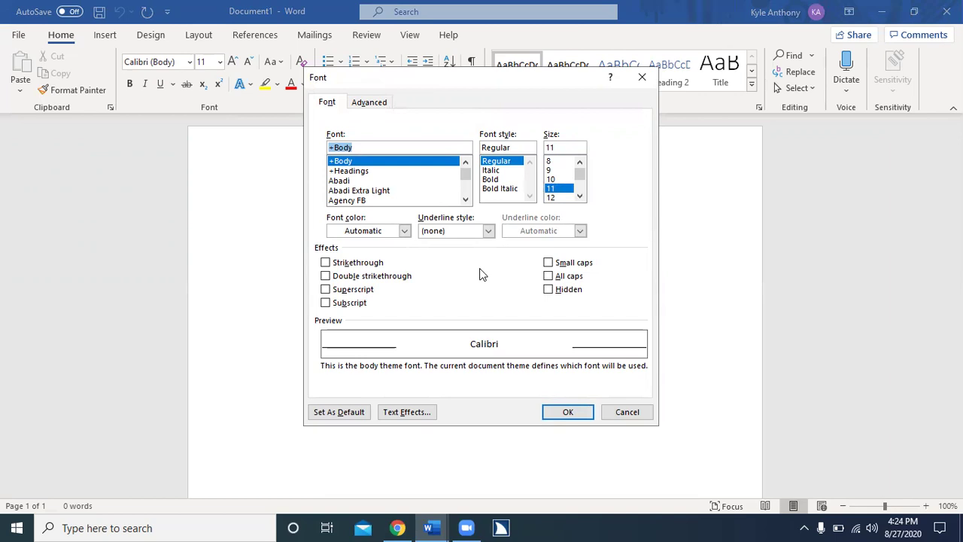
{"action": "type", "text": "ti"}
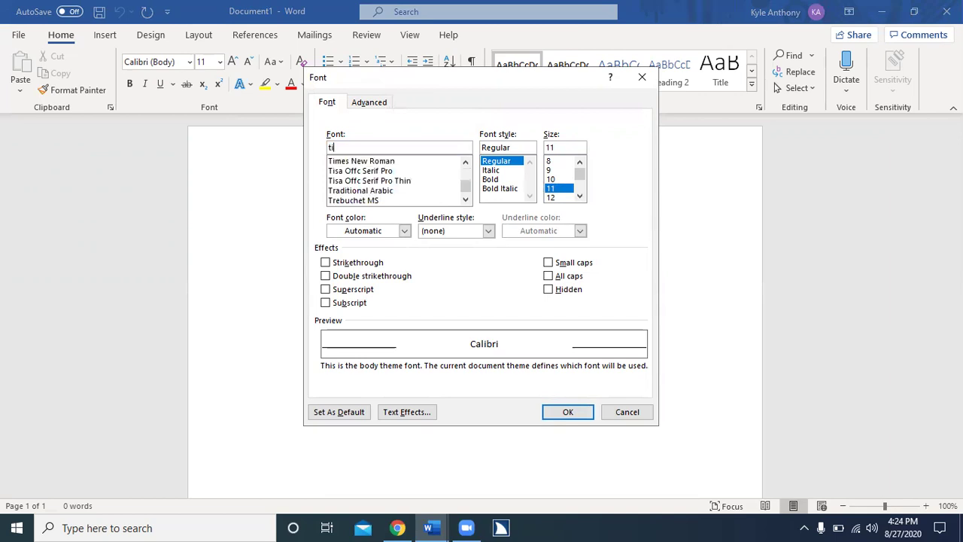
{"action": "type", "text": "m"}
{"action": "key", "text": "Down"}
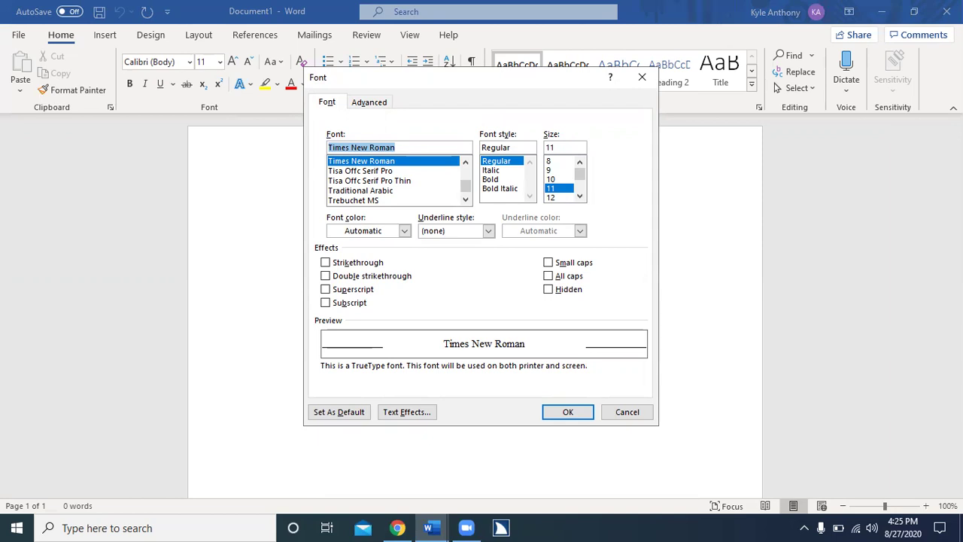
{"action": "key", "text": "Tab"}
{"action": "key", "text": "Tab"}
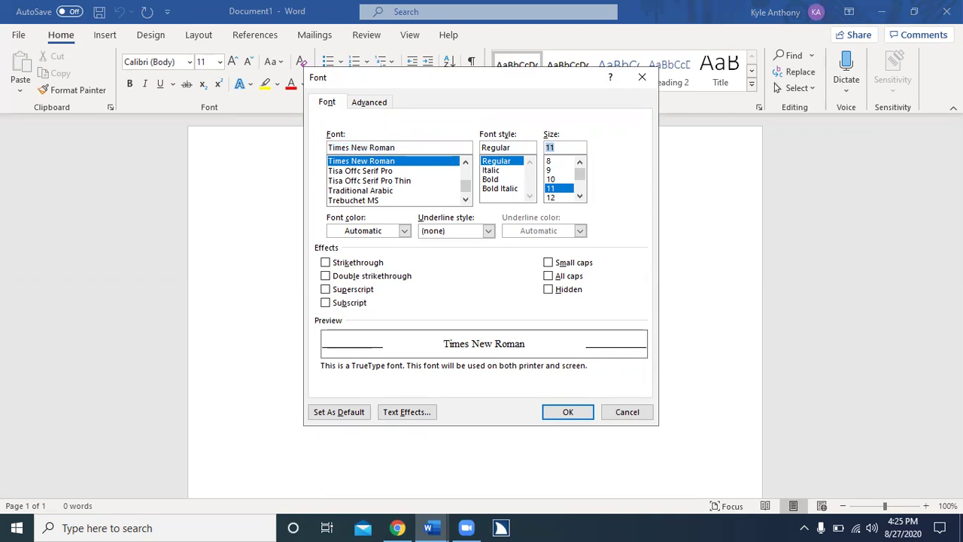
- Set the font size to 12 and request Set As Default for Times New Roman 12 pt
{"action": "key", "text": "Down"}
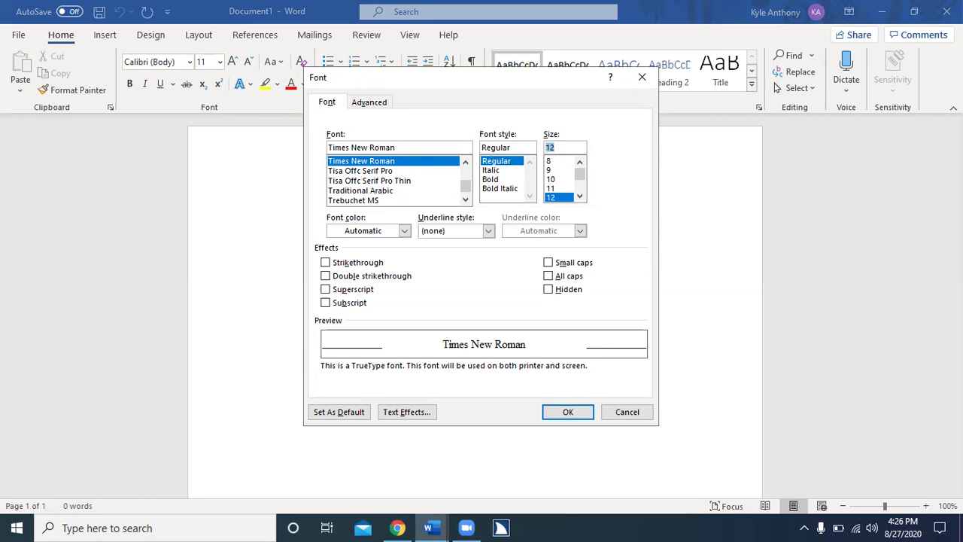
{"action": "key", "text": "alt+d"}
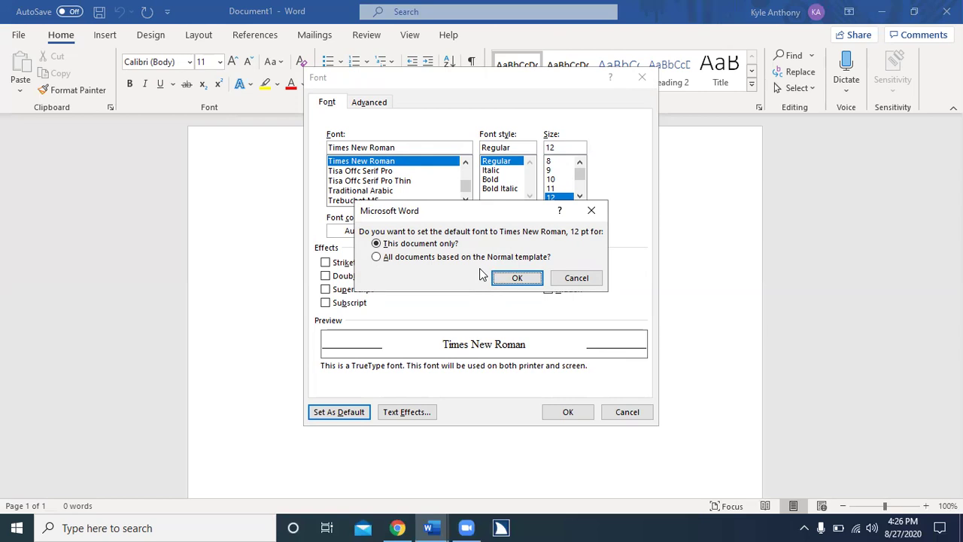
- Confirm Times New Roman 12 pt as default for all Normal-template documents
{"action": "key", "text": "alt+a"}
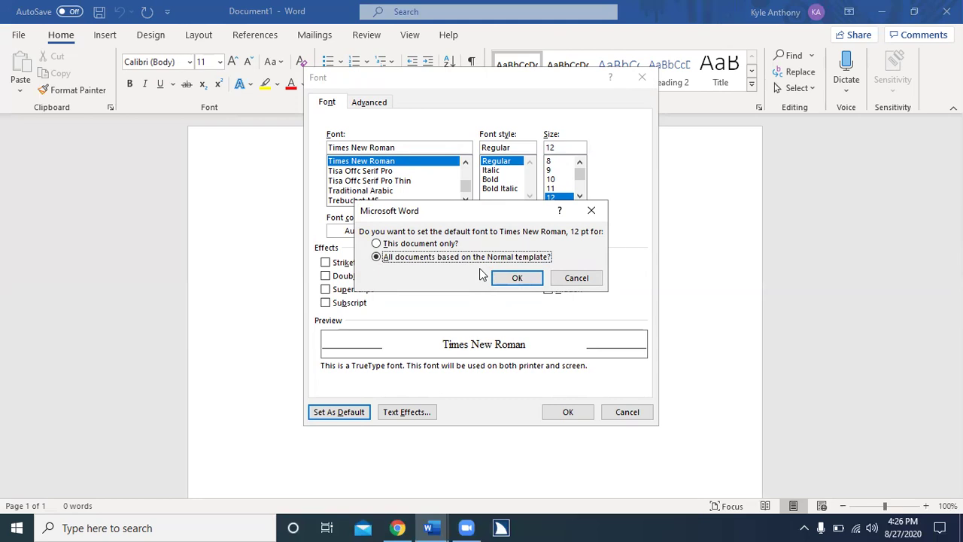
{"action": "key", "text": "Return"}
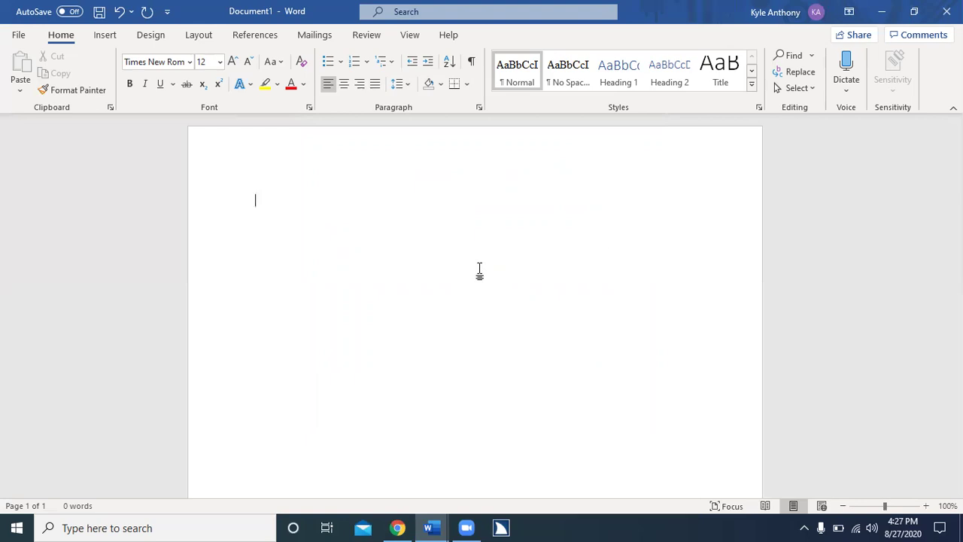
- Open the Paragraph dialog using the legacy Alt+O, P shortcut
{"action": "key", "text": "alt+p"}
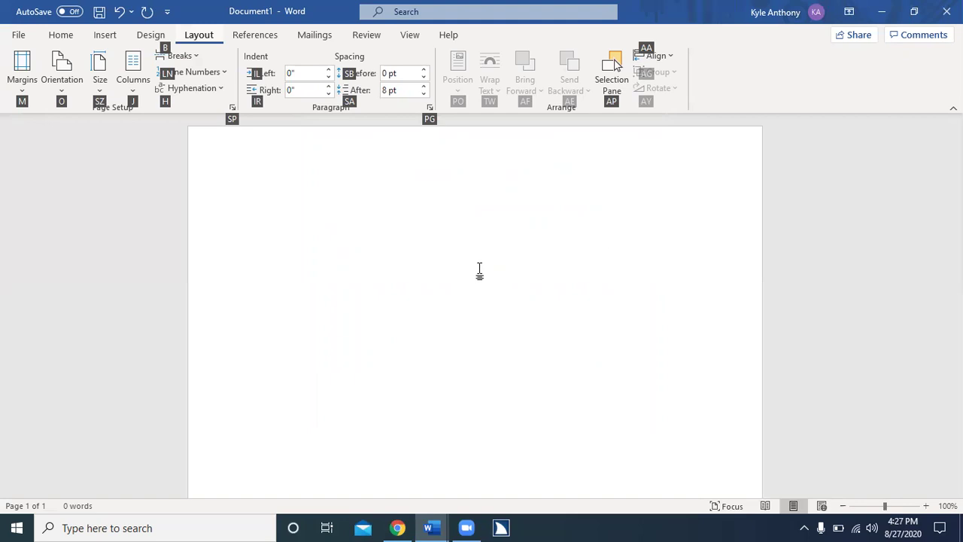
{"action": "key", "text": "alt"}
{"action": "key", "text": "alt"}
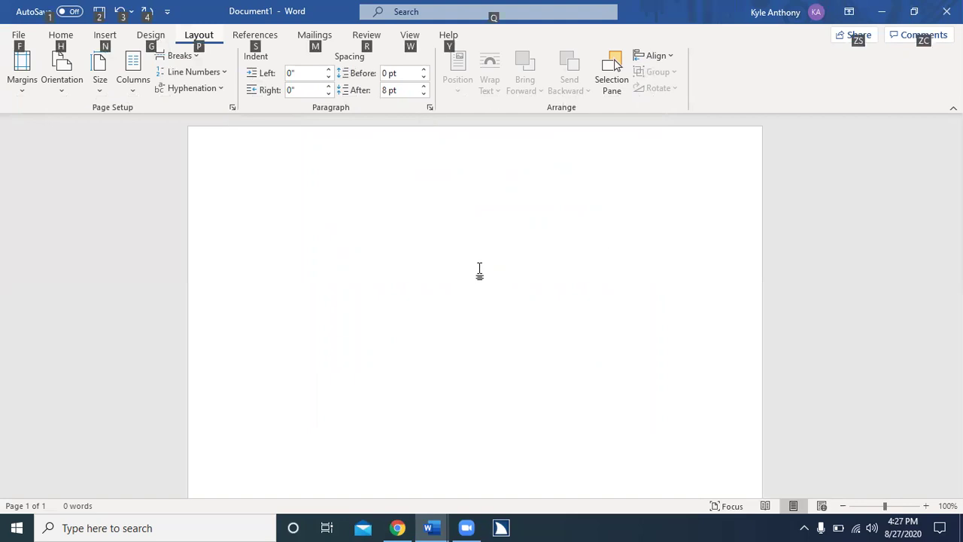
{"action": "key", "text": "alt"}
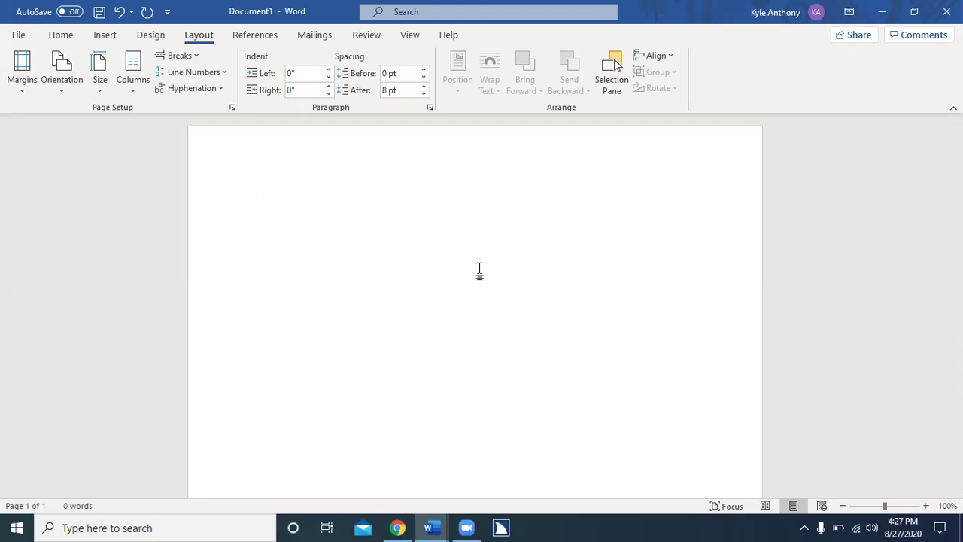
{"action": "key", "text": "alt+o"}
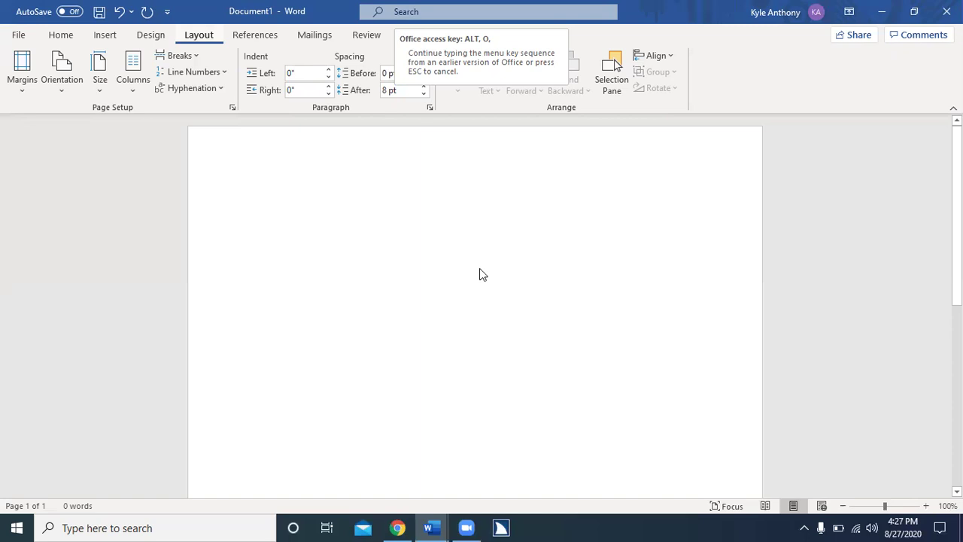
{"action": "key", "text": "p"}
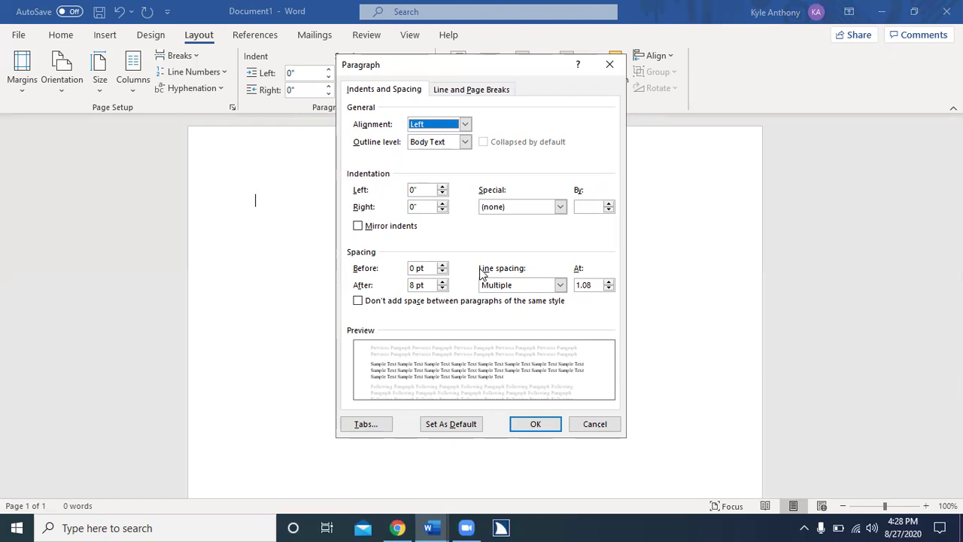
- Set spacing after to 0 pt and Single line spacing as the Normal-template default
{"action": "key", "text": "alt+e"}
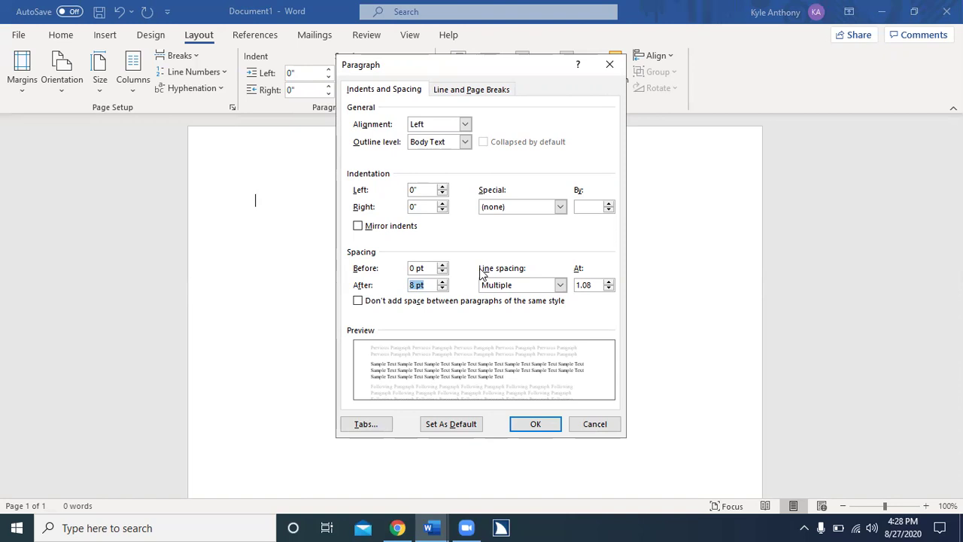
{"action": "type", "text": "0"}
{"action": "key", "text": "Tab"}
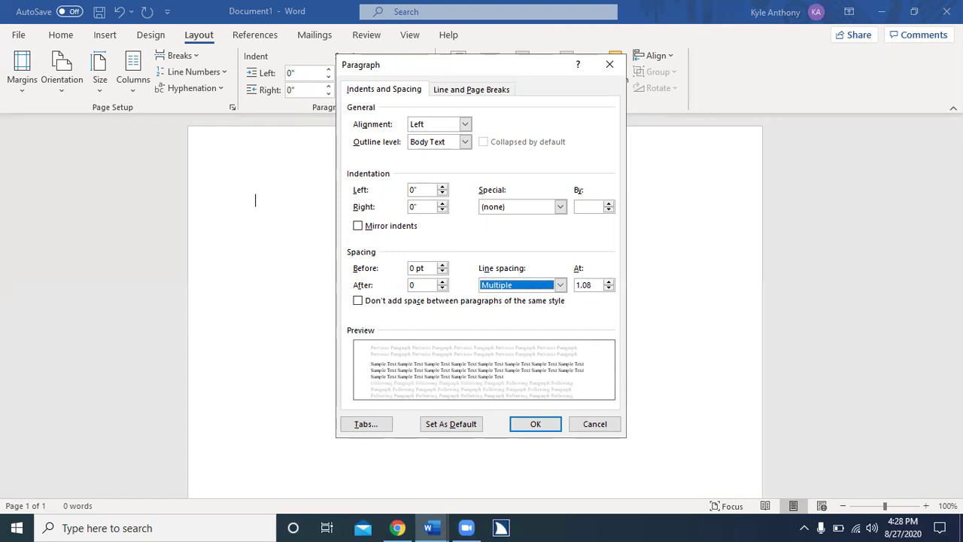
{"action": "left_click", "coordinate": [486, 285]}
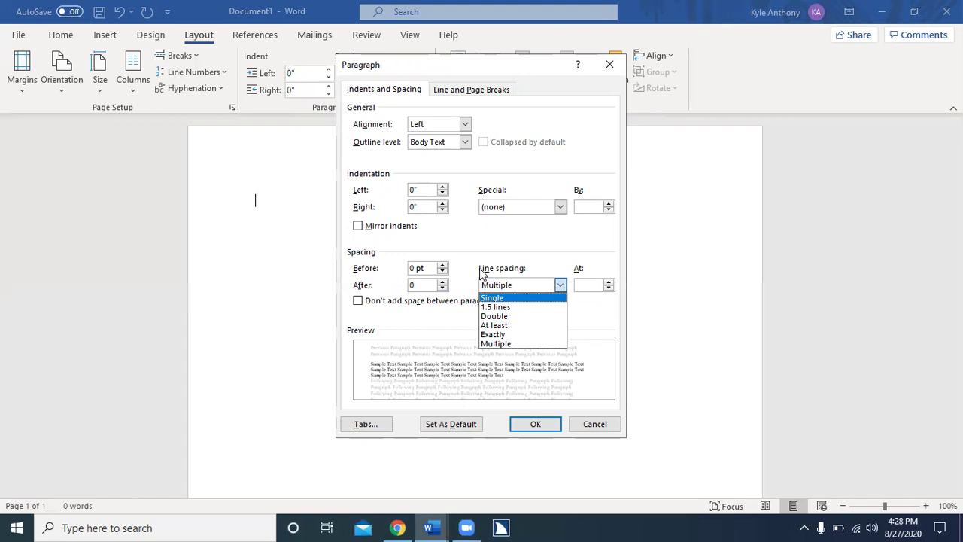
{"action": "key", "text": "Tab"}
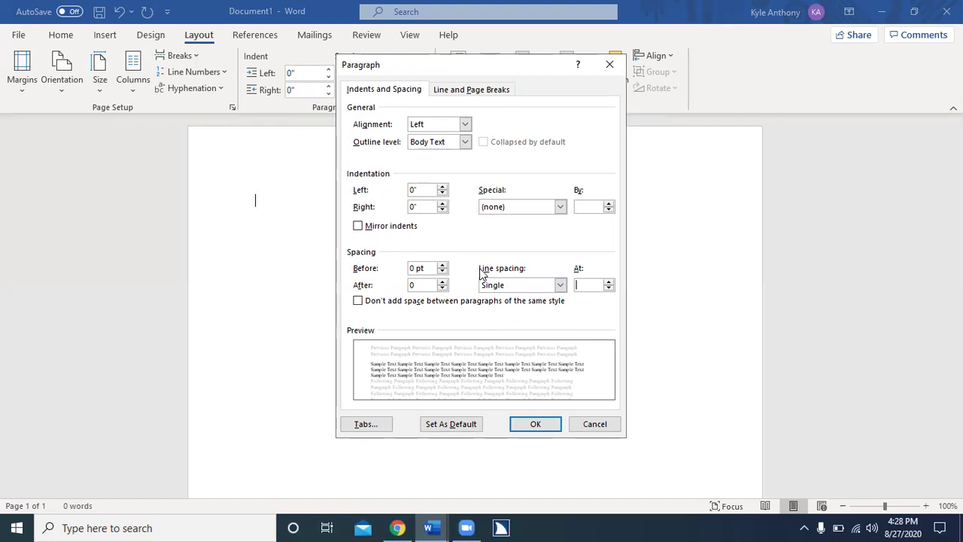
{"action": "key", "text": "alt+d"}
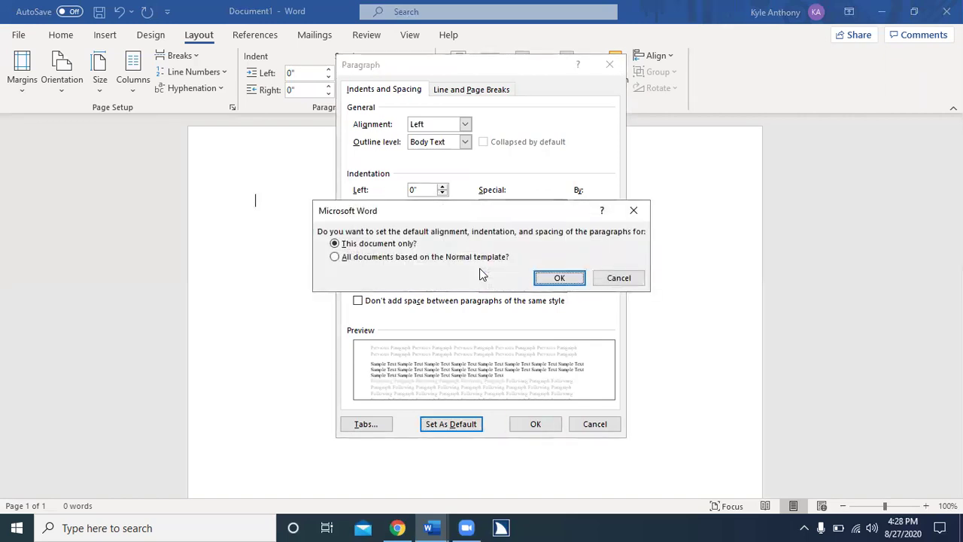
{"action": "key", "text": "alt+a"}
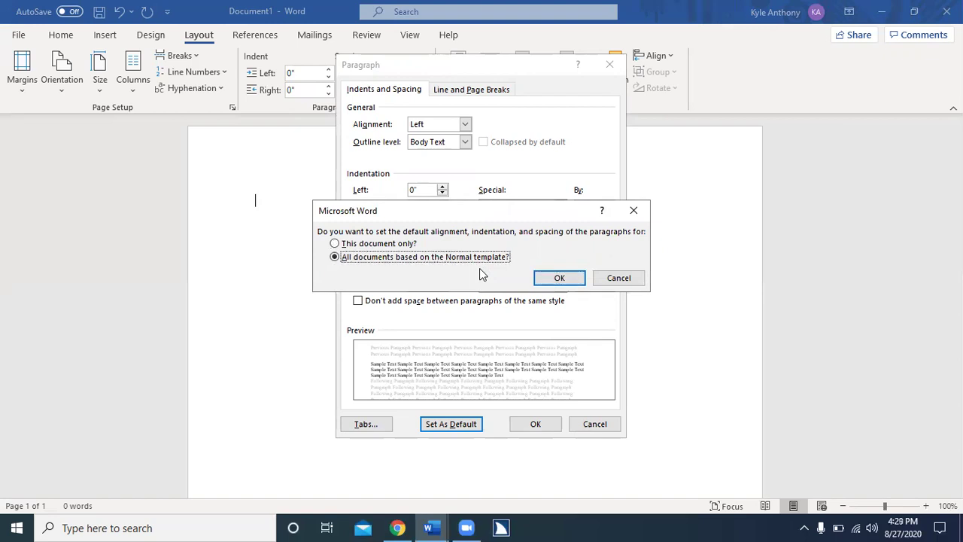
{"action": "key", "text": "Return"}
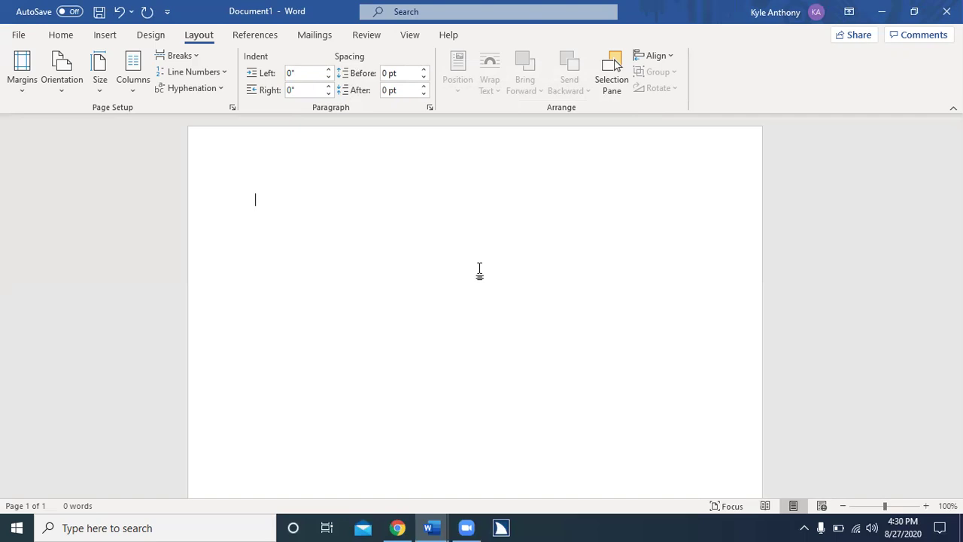
- Type the practice string 'asdfgawwww' on the first line of the page
{"action": "type", "text": "as"}
{"action": "type", "text": "df"}
{"action": "type", "text": "g"}
{"action": "type", "text": "awwww"}
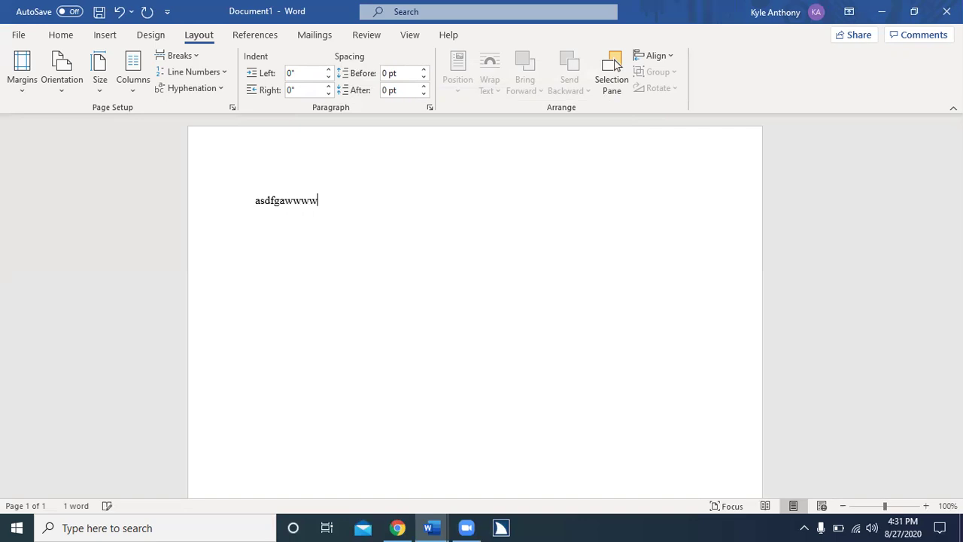
- Delete the extra w's and append 'qaqaqazazswswsxsxdededx' to the practice line
{"action": "key", "text": "BackSpace"}
{"action": "key", "text": "BackSpace"}
{"action": "type", "text": "q"}
{"action": "type", "text": "aqaq"}
{"action": "type", "text": "azaz"}
{"action": "type", "text": "swsw"}
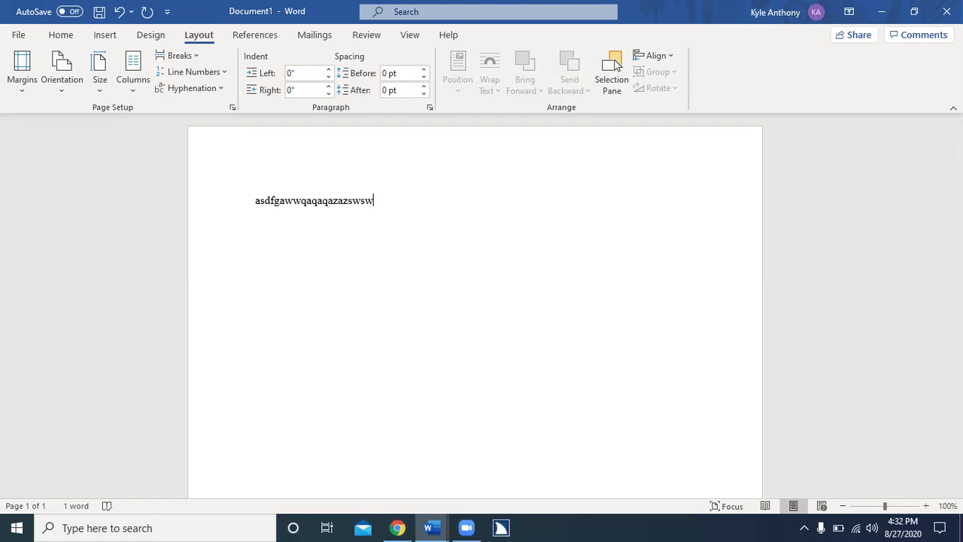
{"action": "type", "text": "sxsxdededdcdcf"}
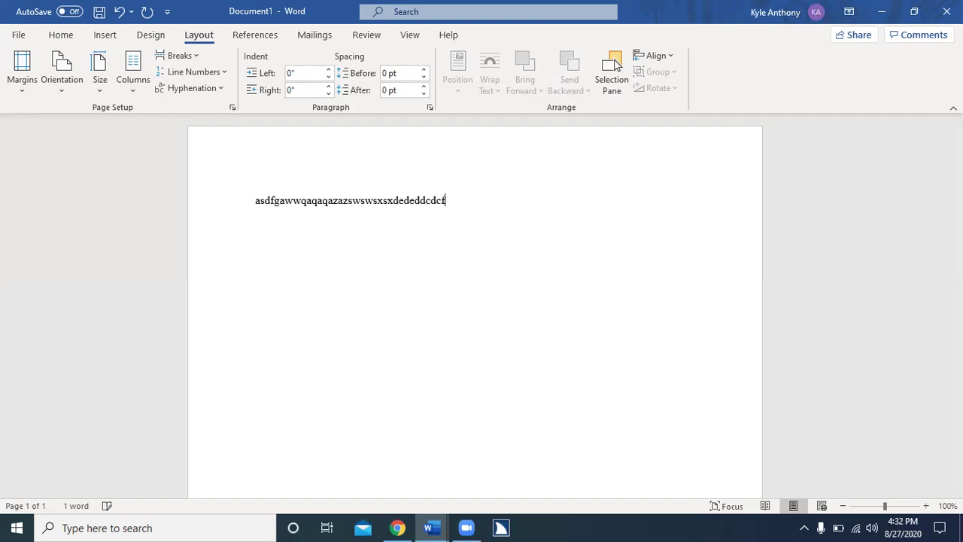
- Delete the stray x and type dcdcfrfrftftfgfgfvfvfbfbjkl; to finish the first practice line
{"action": "type", "text": "rfr"}
{"action": "type", "text": "ftft"}
{"action": "type", "text": "fgfg"}
{"action": "type", "text": "fvfv"}
{"action": "type", "text": "fbf"}
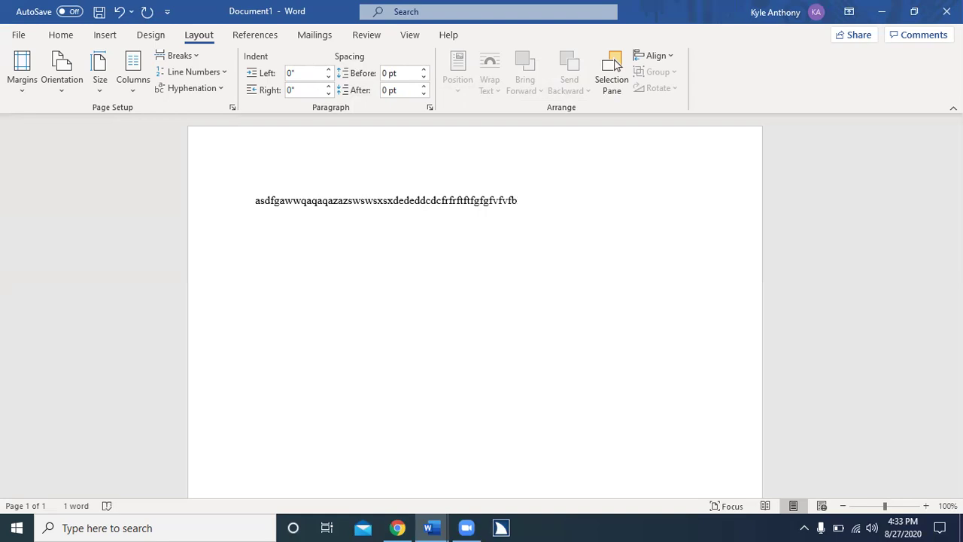
{"action": "type", "text": "b"}
{"action": "type", "text": "jkl"}
{"action": "type", "text": ";"}
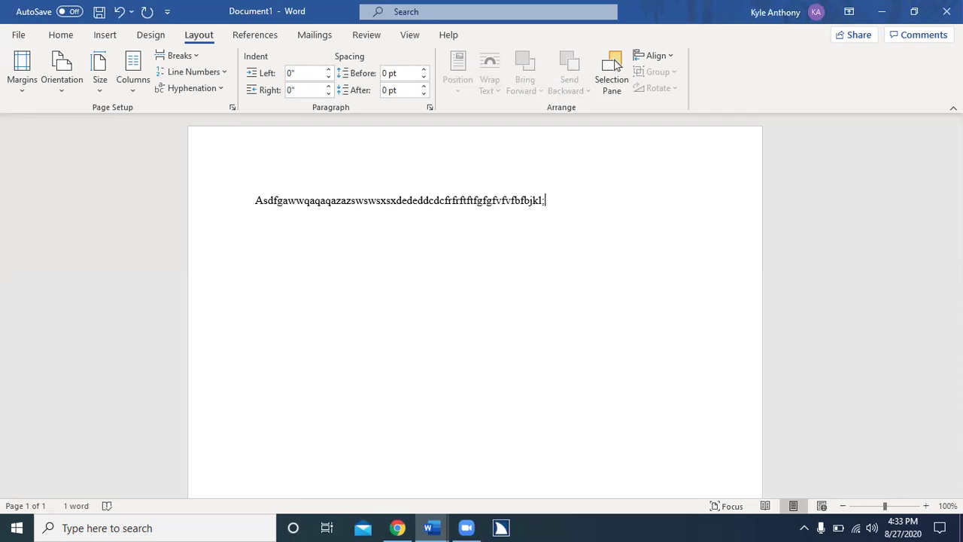
- Start a new line and type the punctuation string ;/";"
{"action": "key", "text": "Return"}
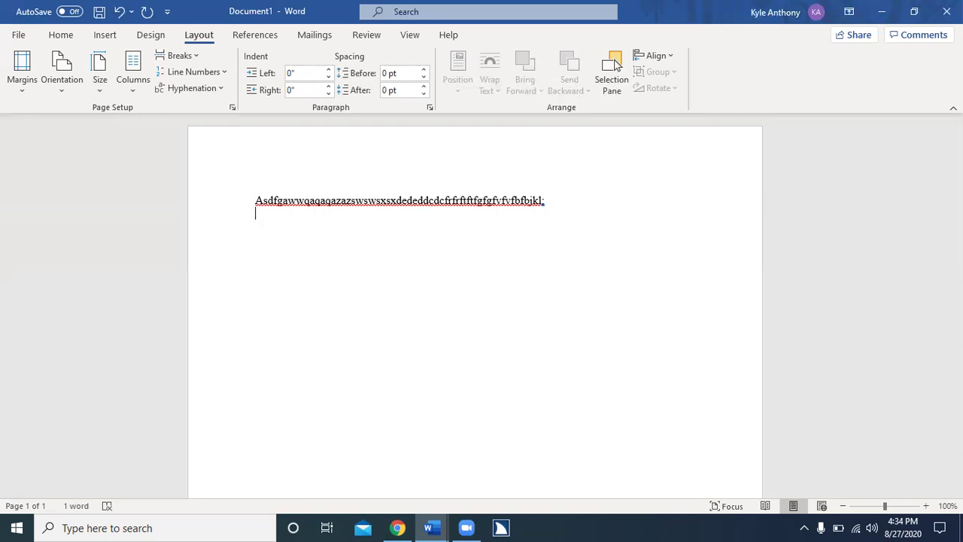
{"action": "type", "text": ";'"}
{"action": "type", "text": "/"}
{"action": "type", "text": "\""}
{"action": "type", "text": ";"}
{"action": "type", "text": "\""}
{"action": "type", "text": ";"}
- Continue the second line with FFFjJKL: ending in a colon
{"action": "type", "text": "FFF"}
{"action": "type", "text": "j"}
{"action": "type", "text": "J"}
{"action": "type", "text": "K"}
{"action": "type", "text": "L"}
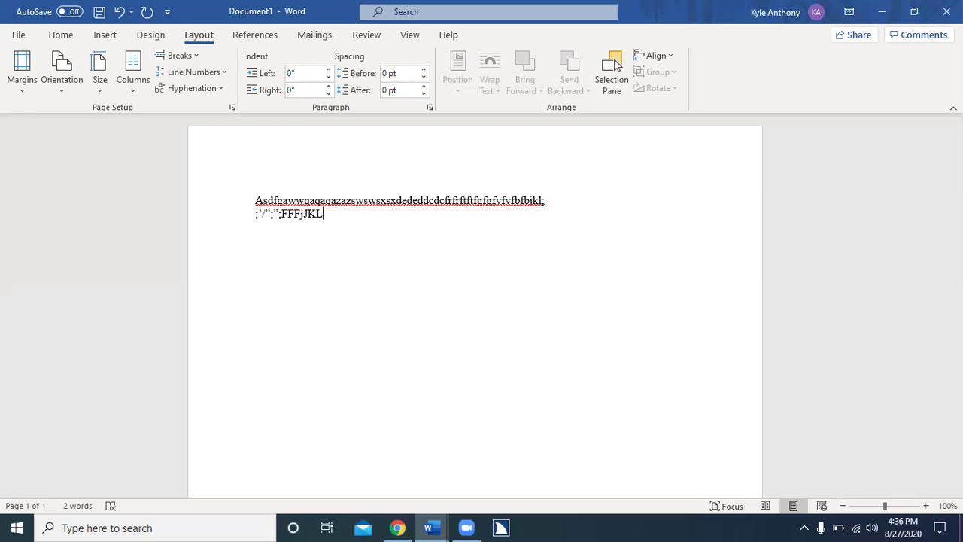
{"action": "type", "text": ":"}
- Append "jJ, a run of dots and a semicolon to the second practice line
{"action": "type", "text": "\""}
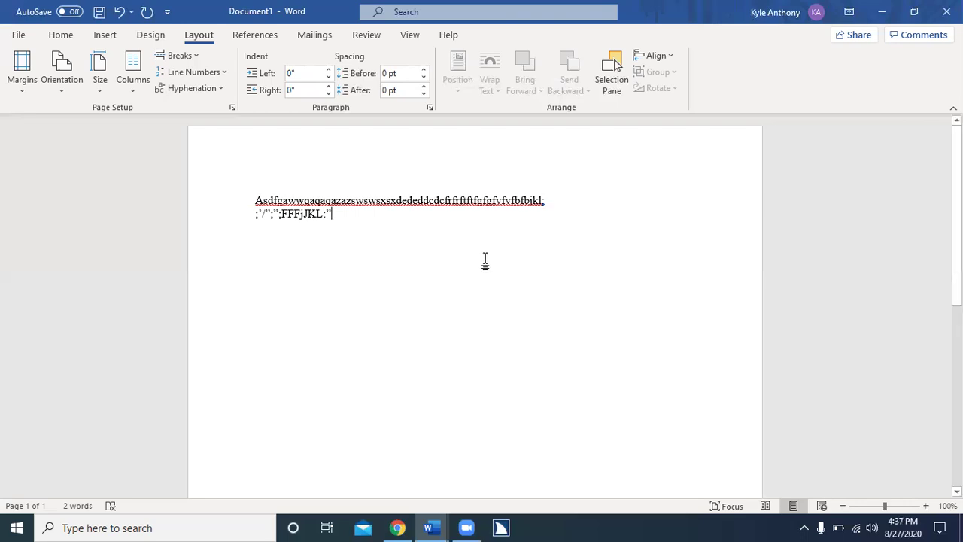
{"action": "type", "text": "j"}
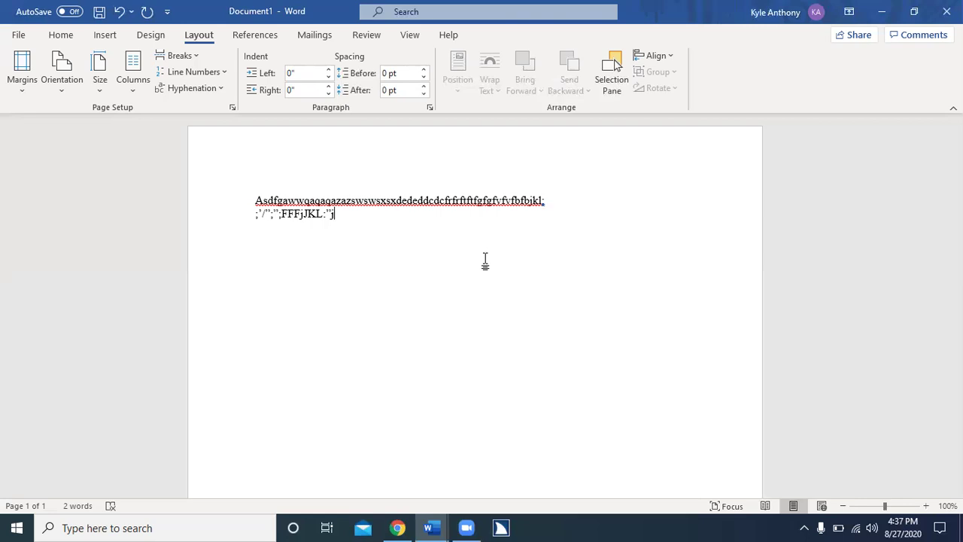
{"action": "type", "text": "J"}
{"action": "type", "text": "....................."}
{"action": "type", "text": ";"}
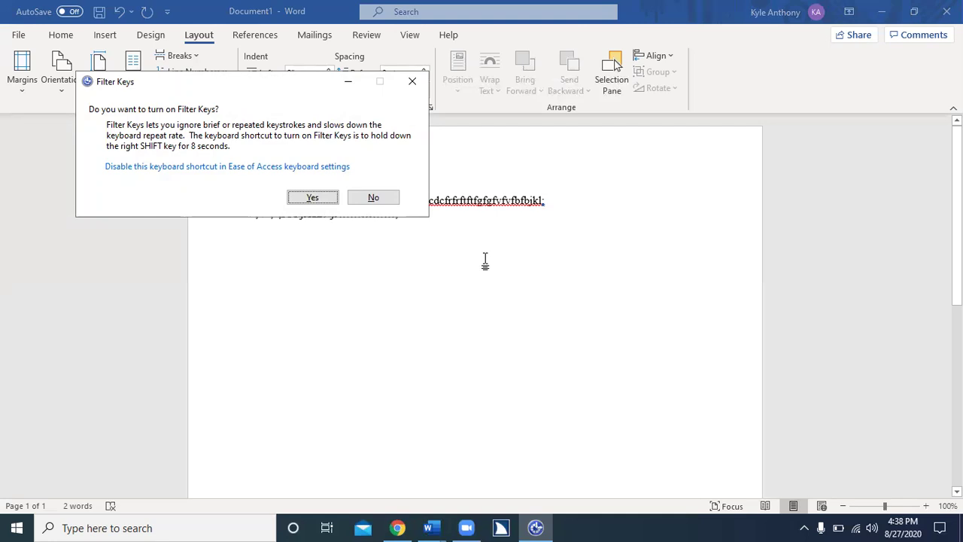
- Choose No on the Filter Keys prompt both times it appears, leaving Filter Keys off
{"action": "key", "text": "Tab"}
{"action": "key", "text": "space"}
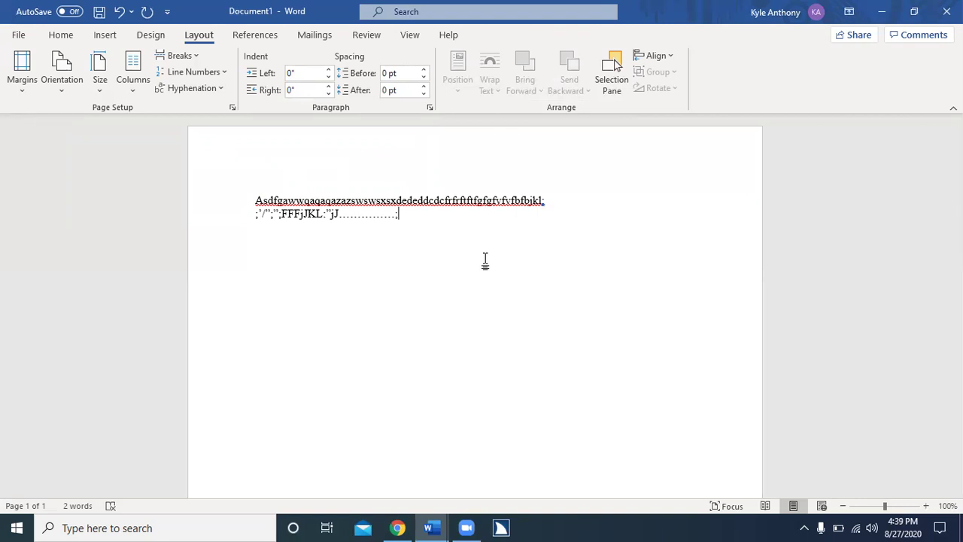
{"action": "key", "text": "shift"}
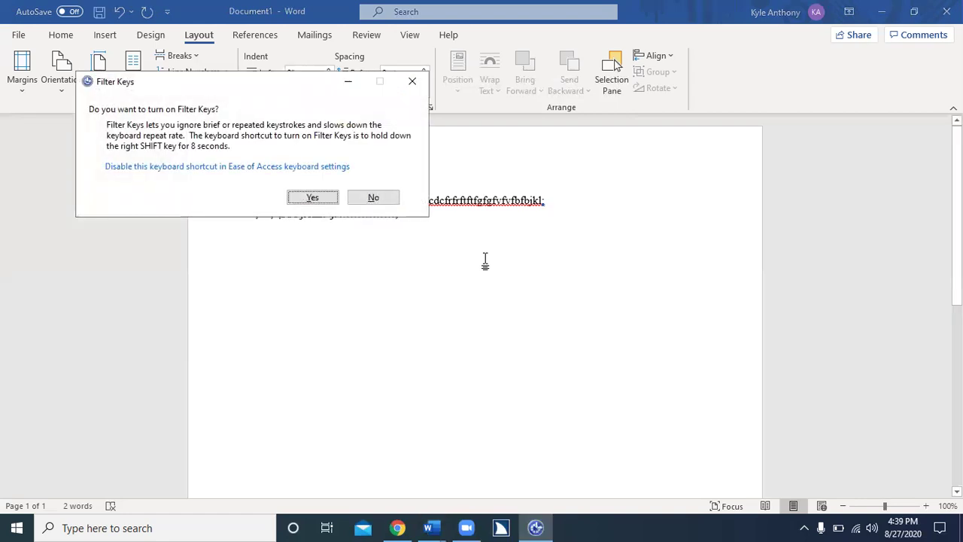
{"action": "key", "text": "Tab"}
{"action": "key", "text": "Return"}
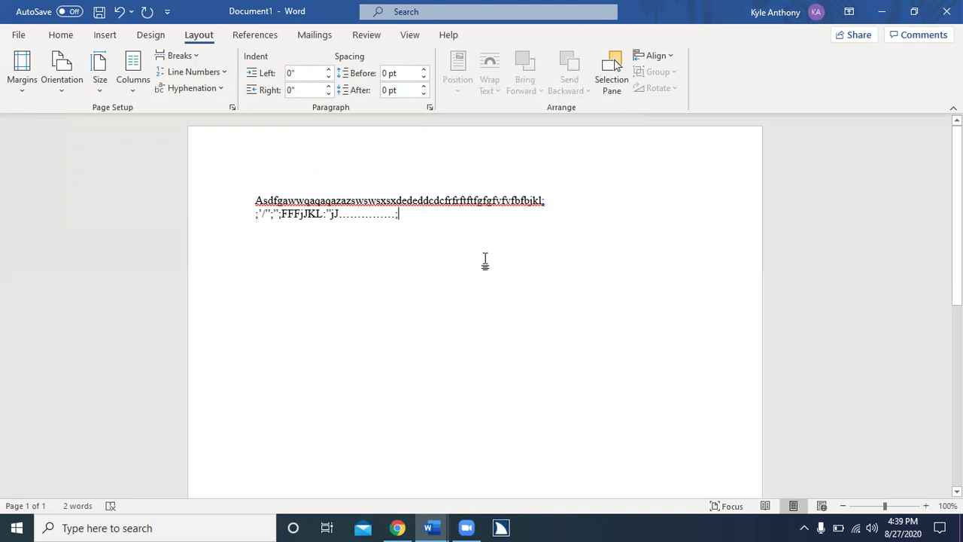
- Add FDSA, yljy and yjujujnjnjhjh to the end of the second line
{"action": "type", "text": "F"}
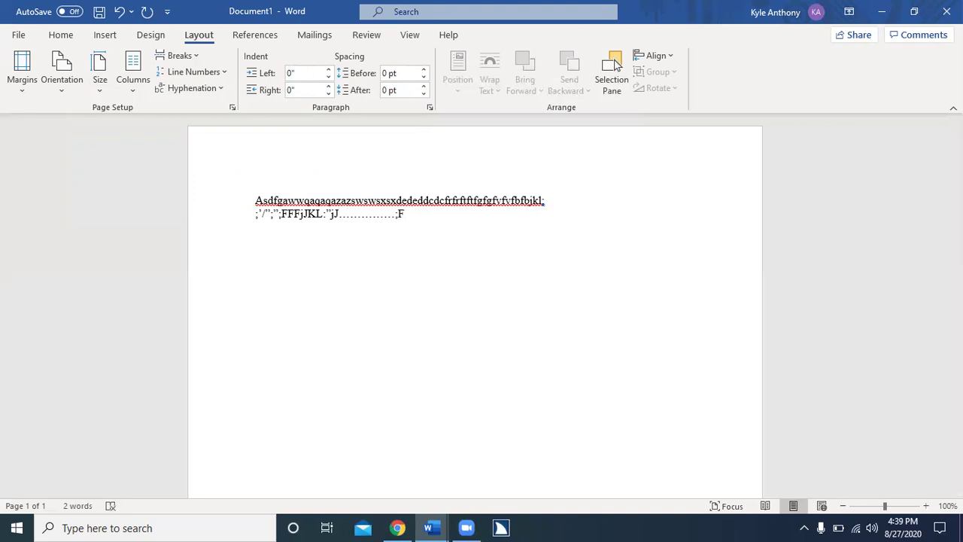
{"action": "type", "text": "DSA"}
{"action": "type", "text": "yljyj"}
{"action": "type", "text": "yjujujn"}
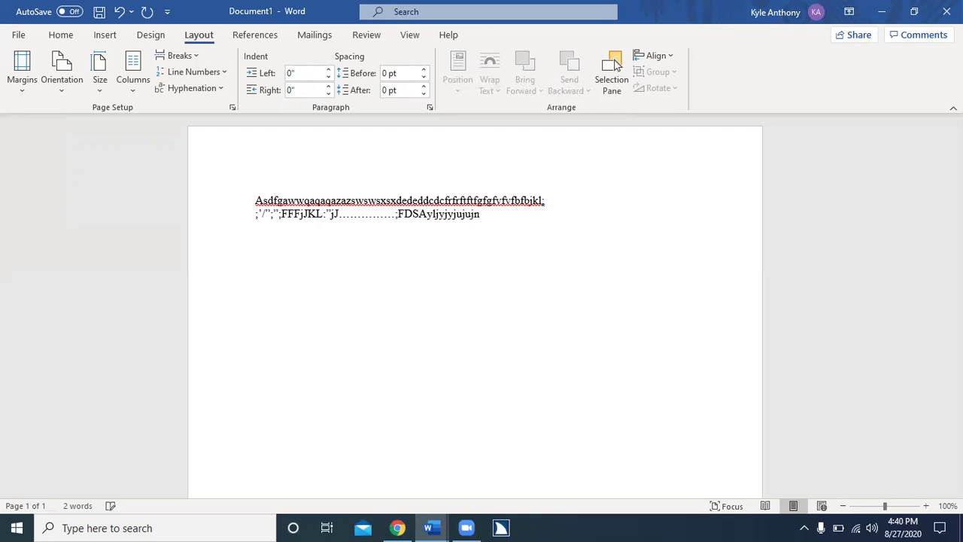
{"action": "type", "text": "jnjhjh"}
- Add jmjm, kikikmk,k,lolol.l.., ;p;p';/ and F? to end the second line
{"action": "type", "text": "jmjm"}
{"action": "type", "text": "kiki"}
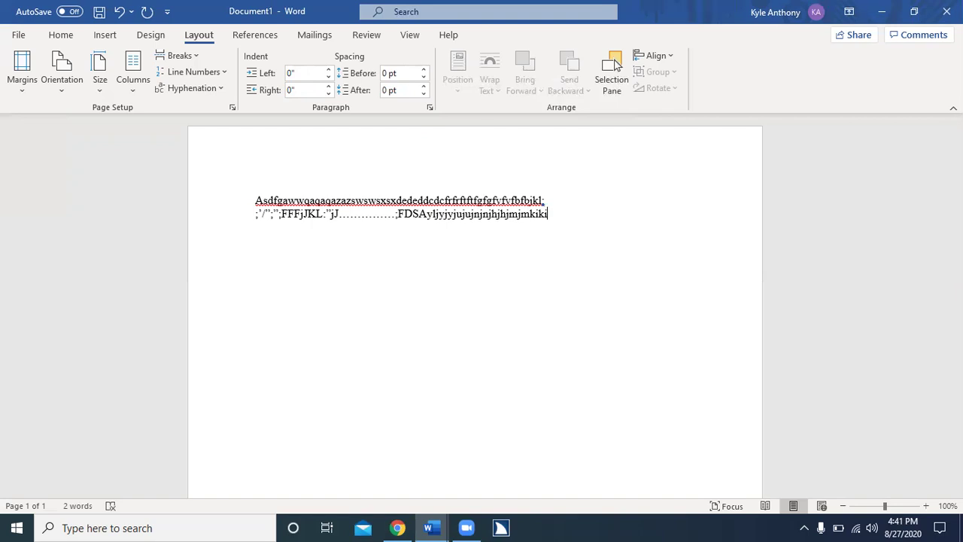
{"action": "type", "text": "kmk,k,lolo"}
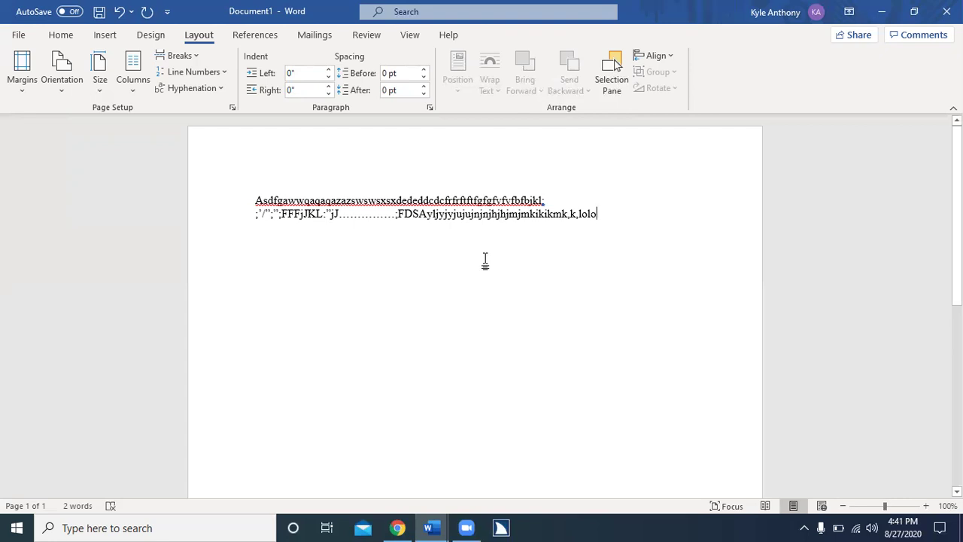
{"action": "type", "text": "l.l"}
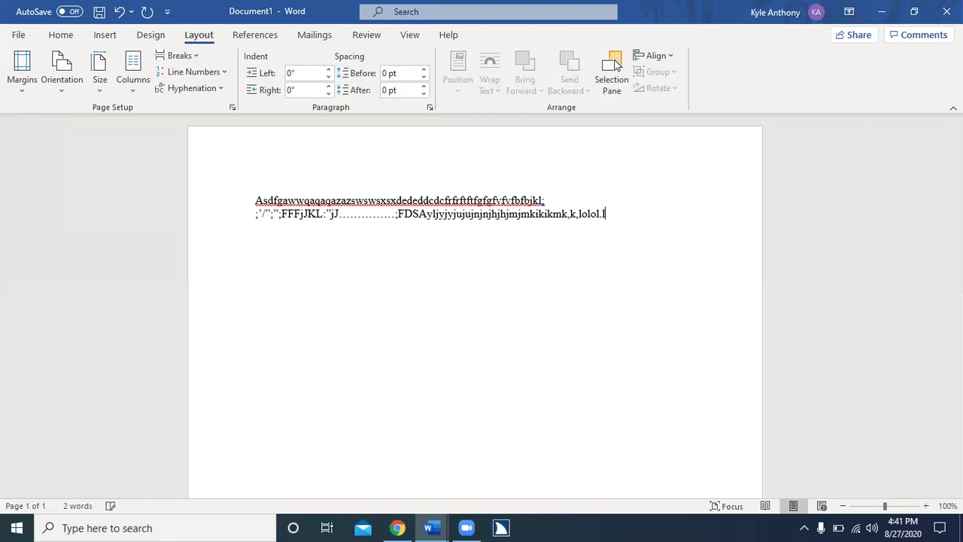
{"action": "type", "text": ".."}
{"action": "type", "text": ";p;p';/"}
{"action": "type", "text": "F?"}
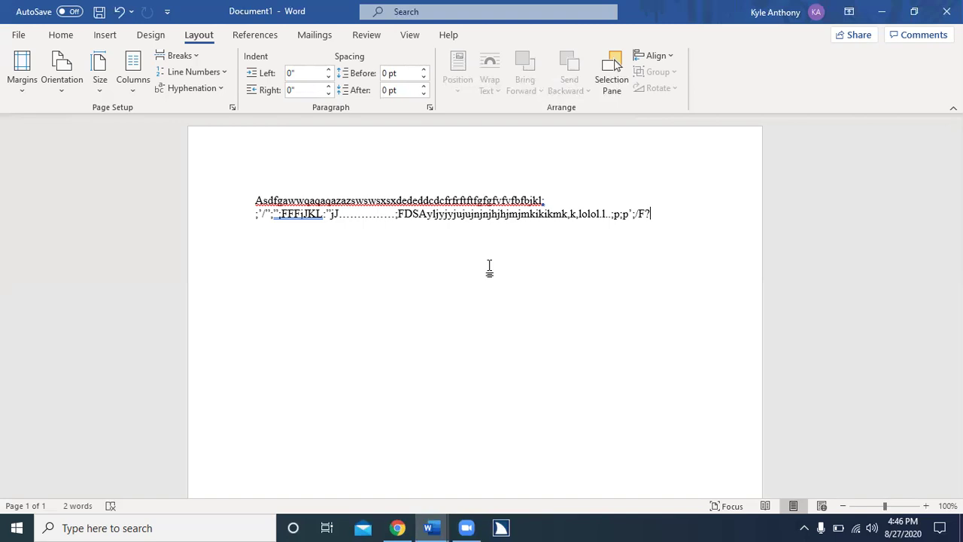
- Close the untitled Document1 of stray keystrokes, answering the save prompt
{"action": "key", "text": "super+Down"}
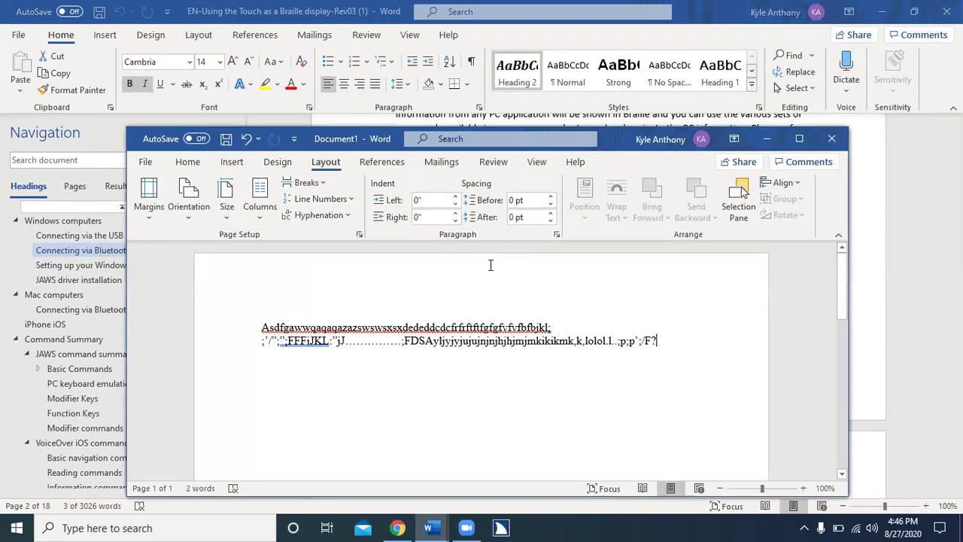
{"action": "key", "text": "alt+F4"}
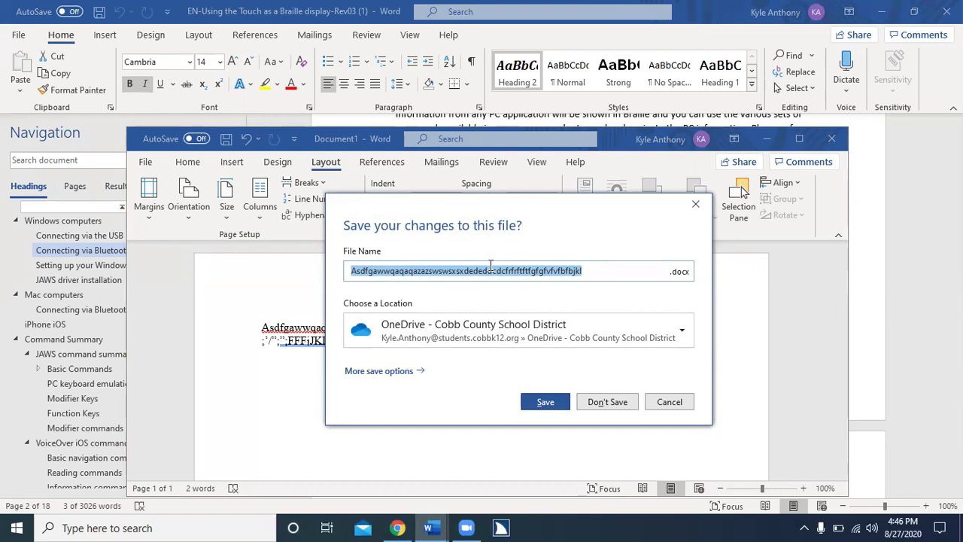
{"action": "key", "text": "Return"}
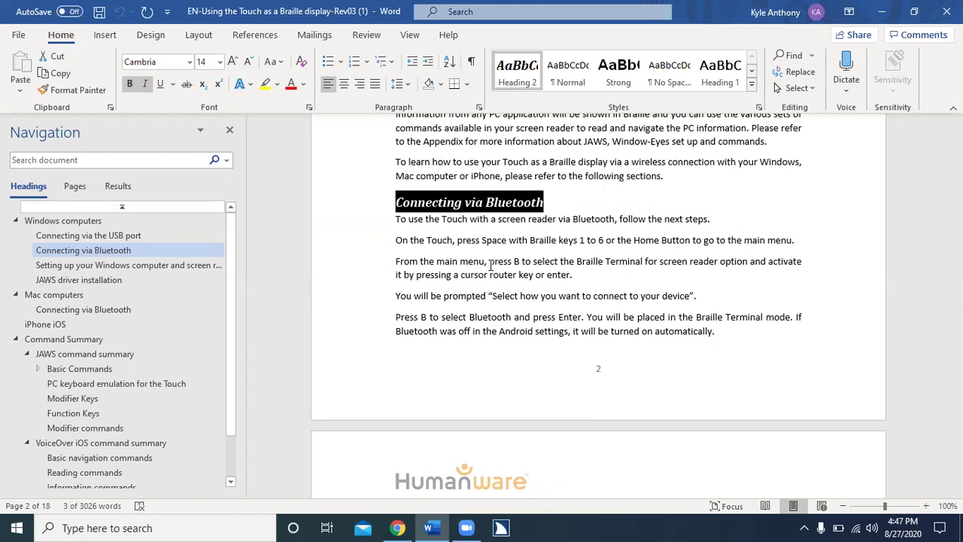
- Close the Braille display guide and exit Word from its start screen
{"action": "key", "text": "alt+F4"}
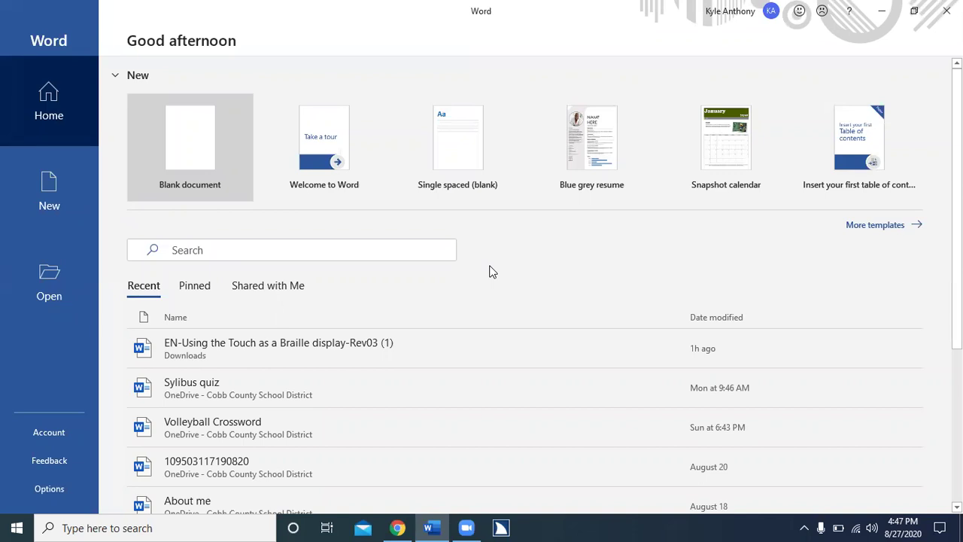
{"action": "key", "text": "Return"}
- Show the desktop and open File Explorer on Quick access
{"action": "key", "text": "super+d"}
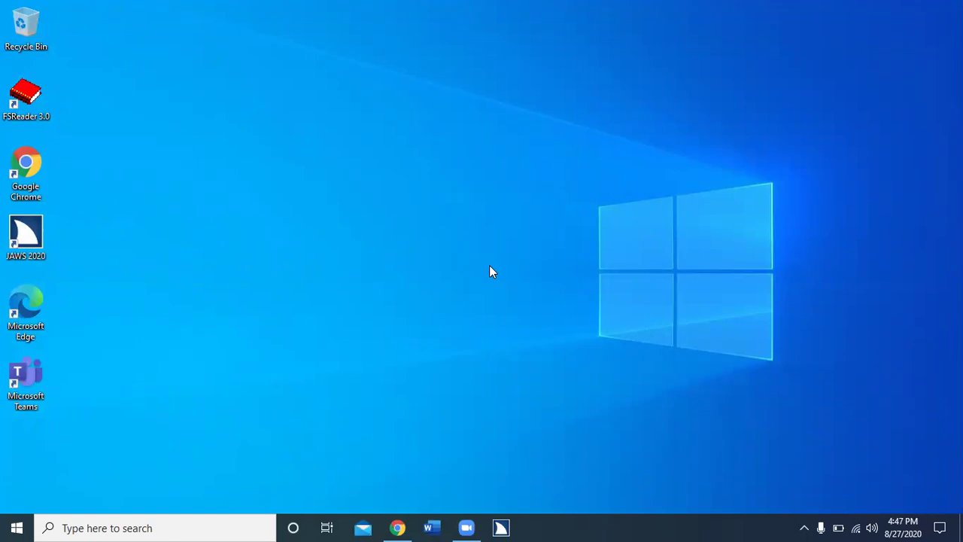
{"action": "key", "text": "super"}
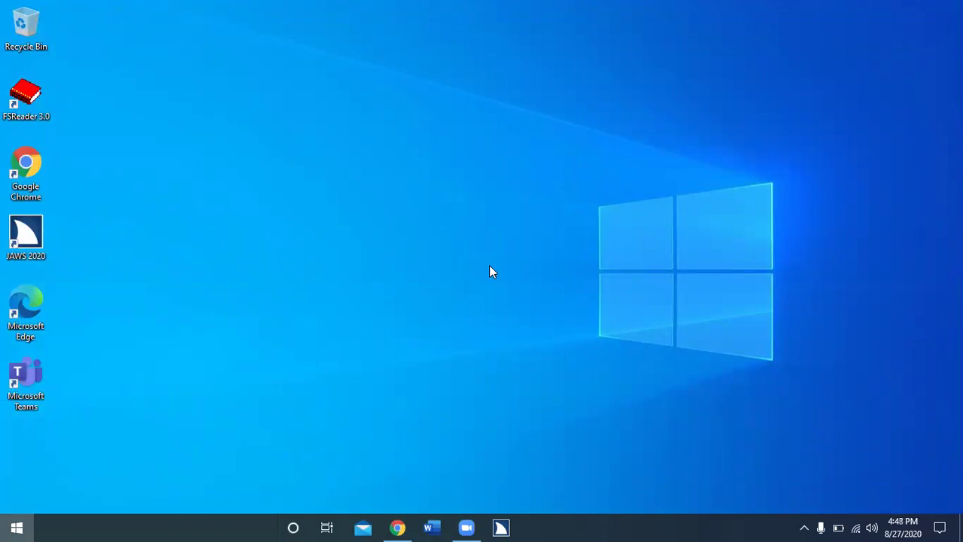
{"action": "key", "text": "Escape"}
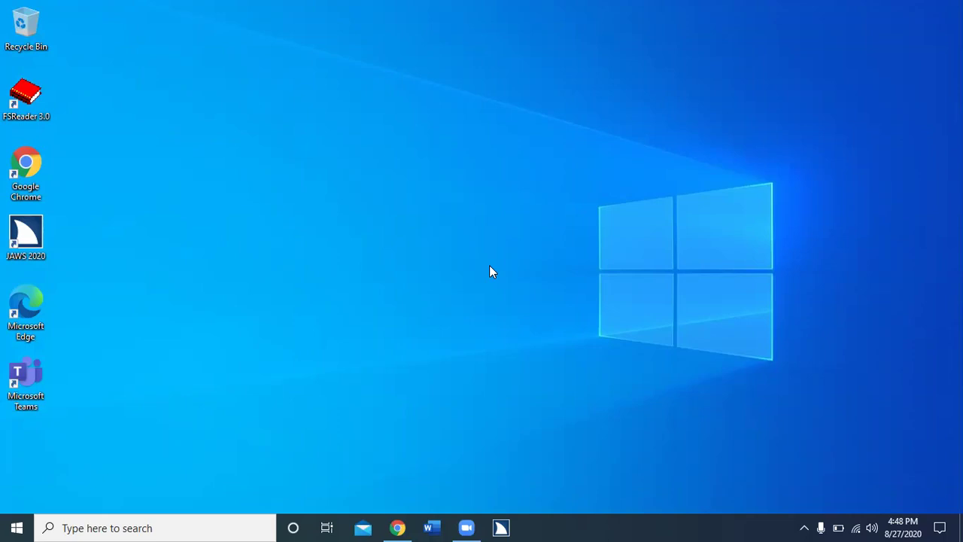
{"action": "key", "text": "super+e"}
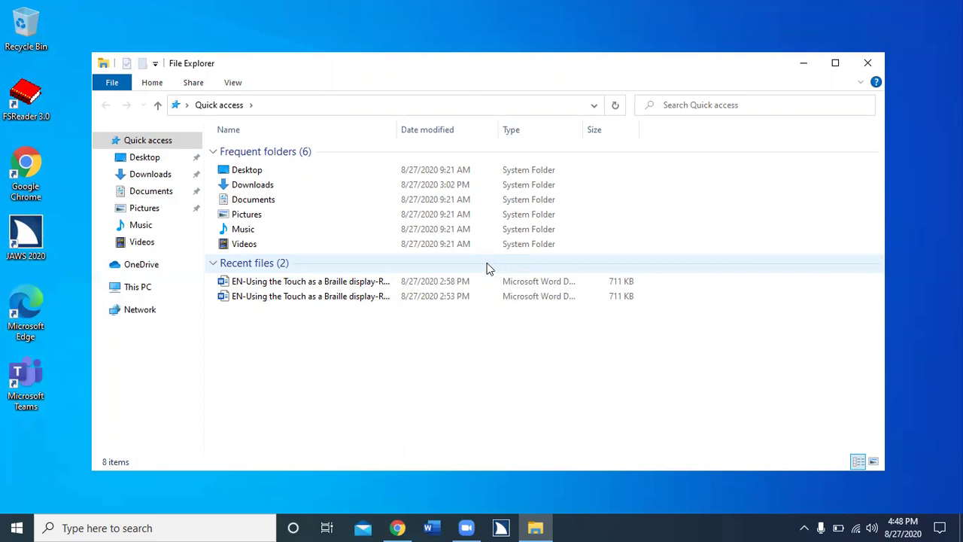
- Open the Downloads folder from Quick access's frequent folders
{"action": "key", "text": "Down"}
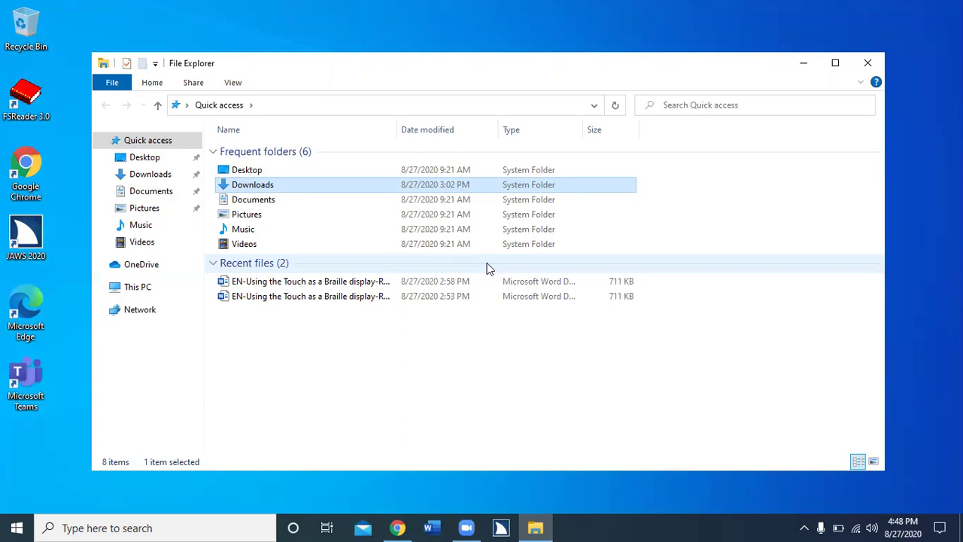
{"action": "key", "text": "Return"}
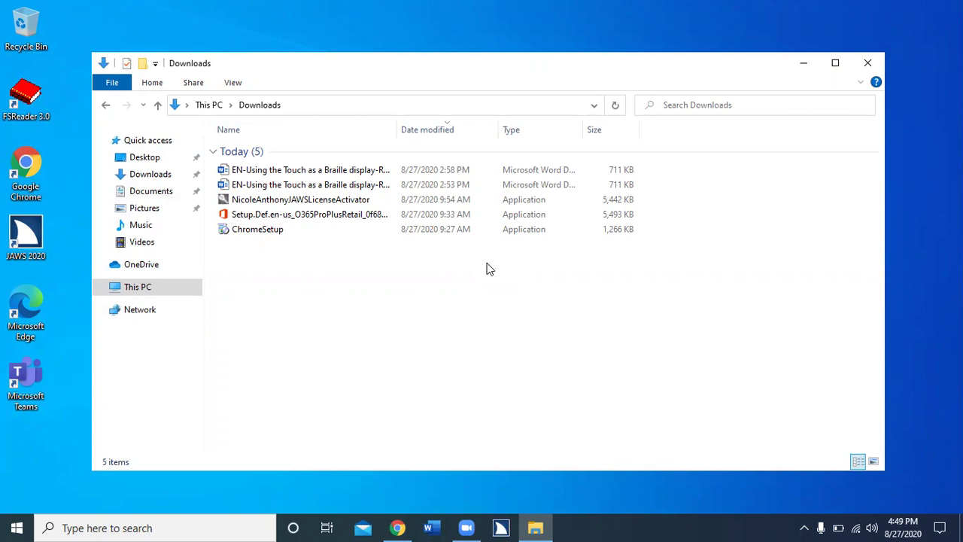
- Select the first Braille display document, then close the Downloads window
{"action": "key", "text": "Down"}
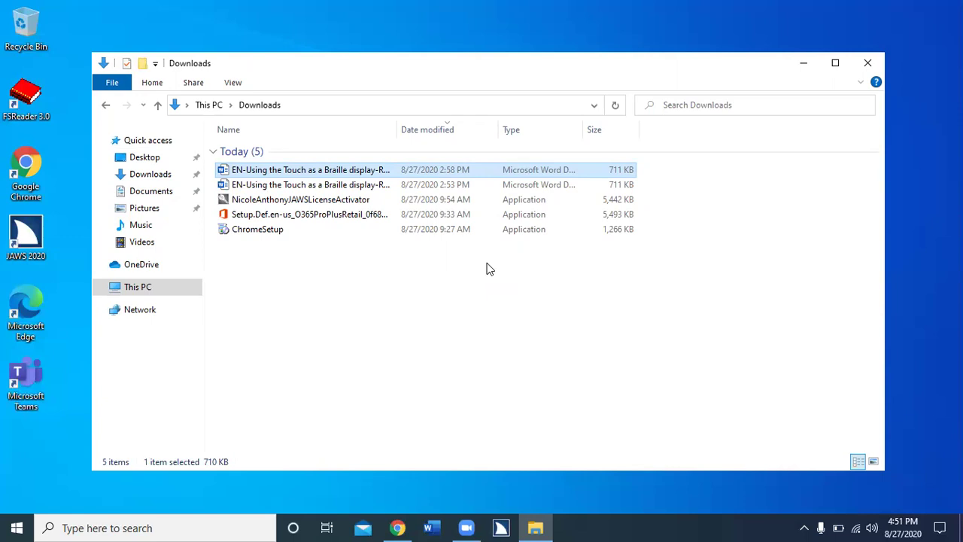
{"action": "key", "text": "alt+F4"}
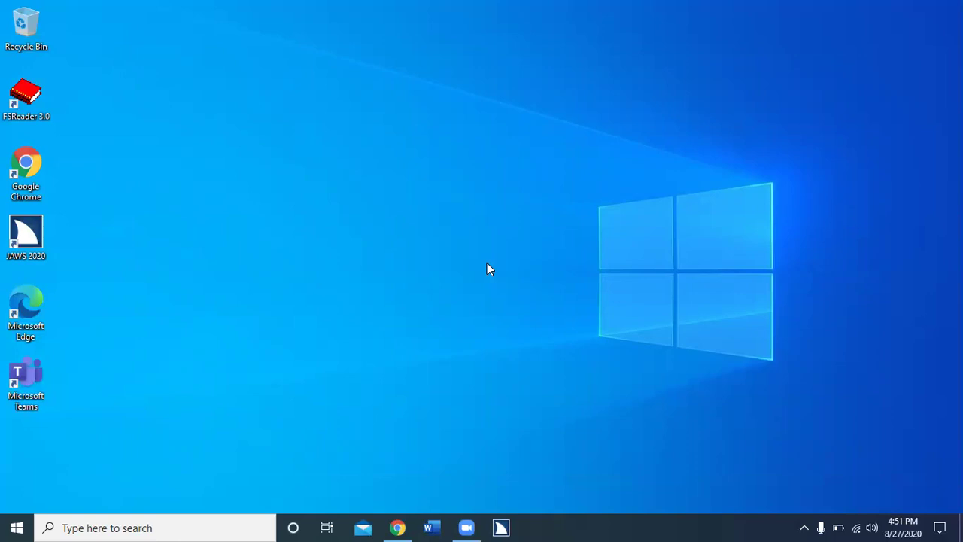
- Search the Start menu for 'ind' and open Indexing Options
{"action": "key", "text": "super"}
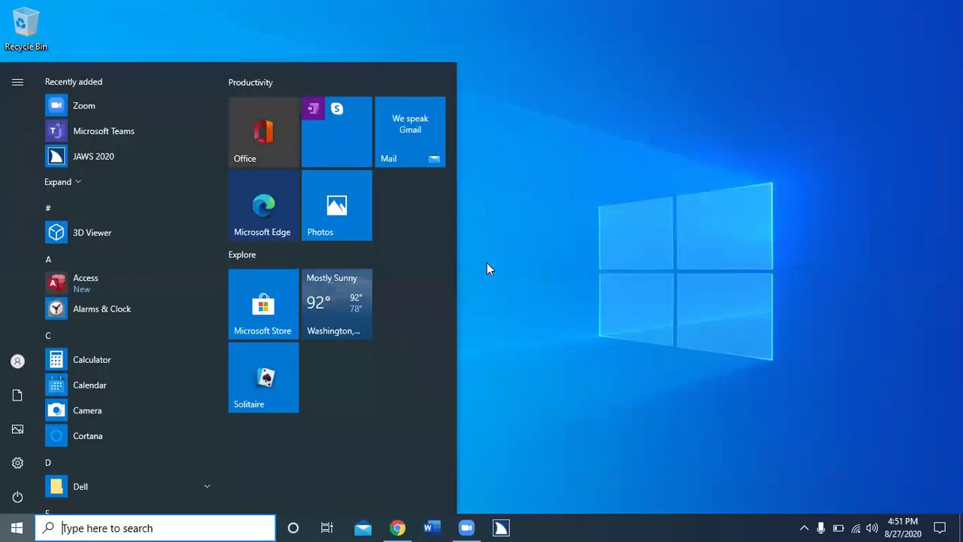
{"action": "type", "text": "i"}
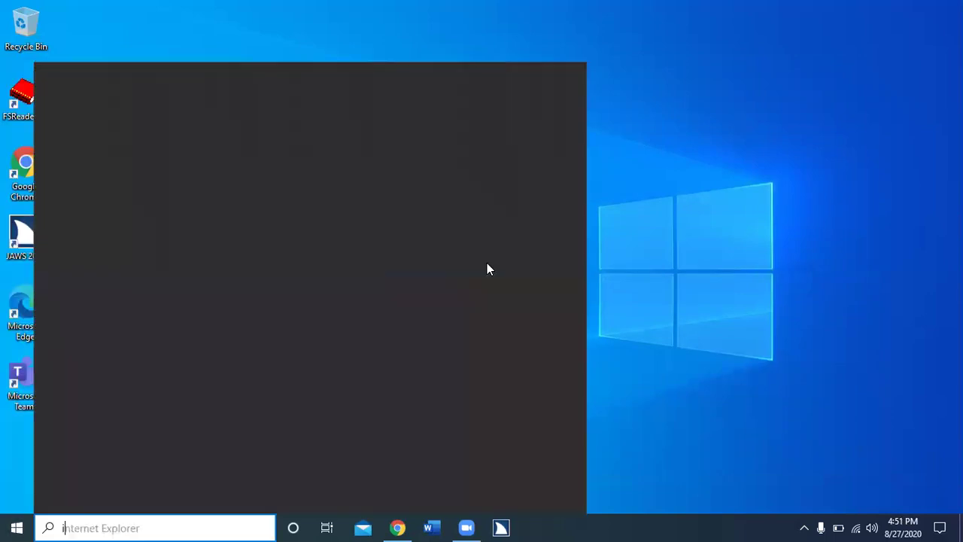
{"action": "type", "text": "n"}
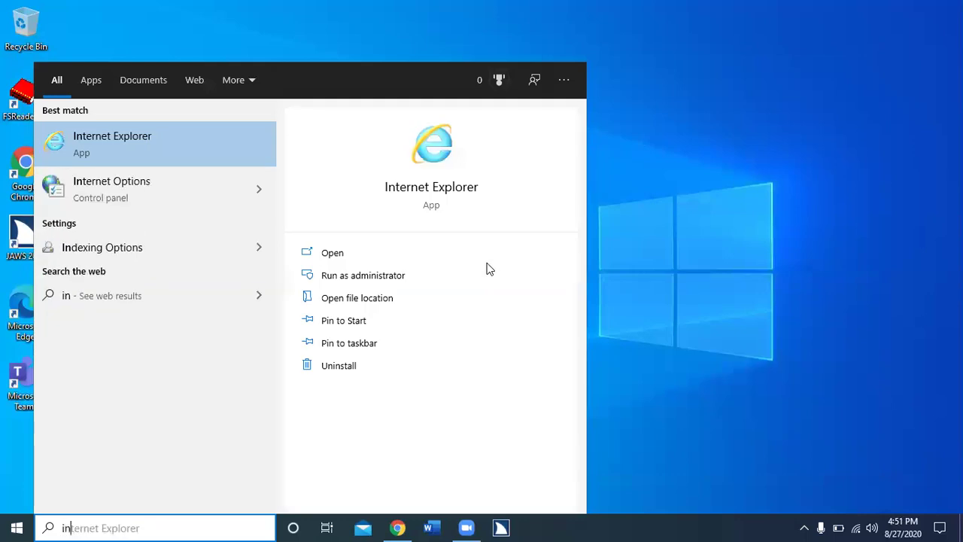
{"action": "type", "text": "d"}
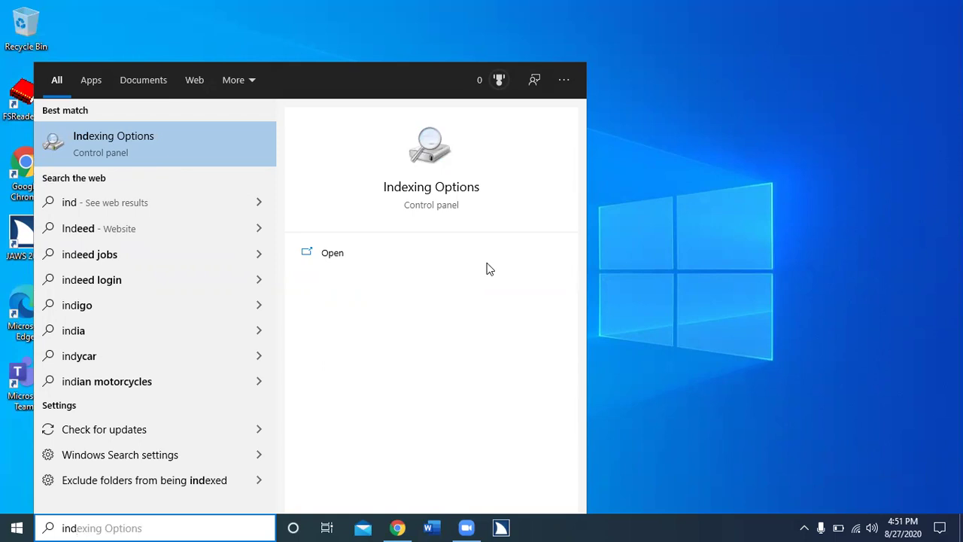
{"action": "key", "text": "Return"}
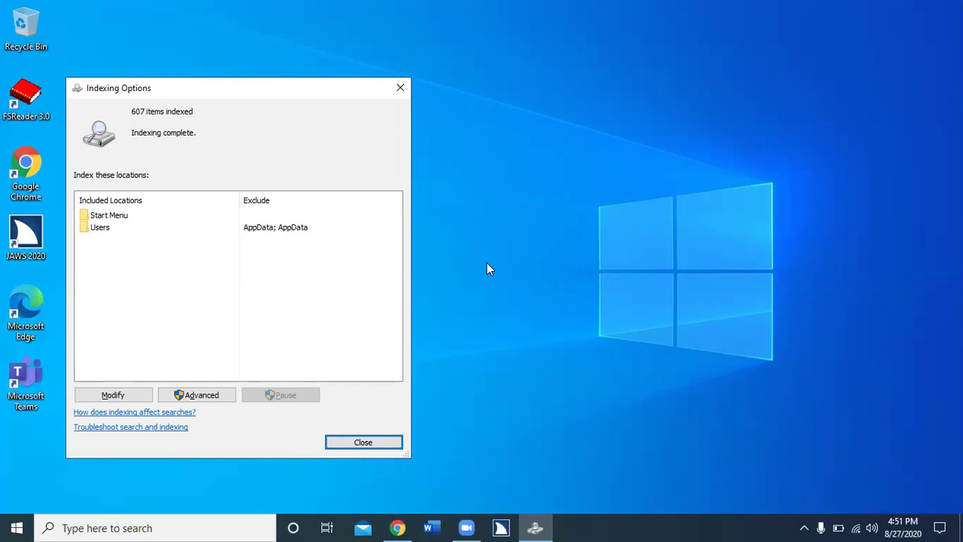
- In Modify, check Windows (C:) as an indexed location alongside Start Menu
{"action": "key", "text": "alt+m"}
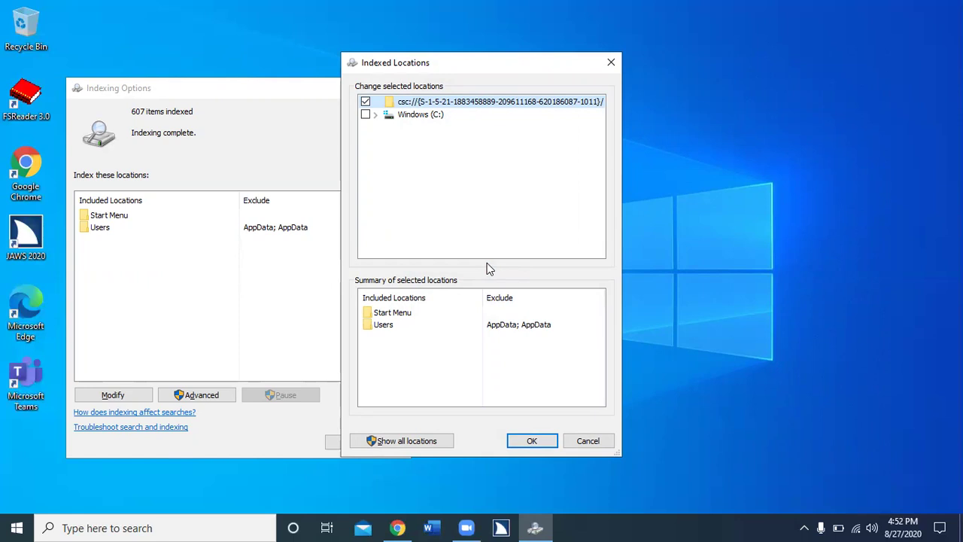
{"action": "key", "text": "Down"}
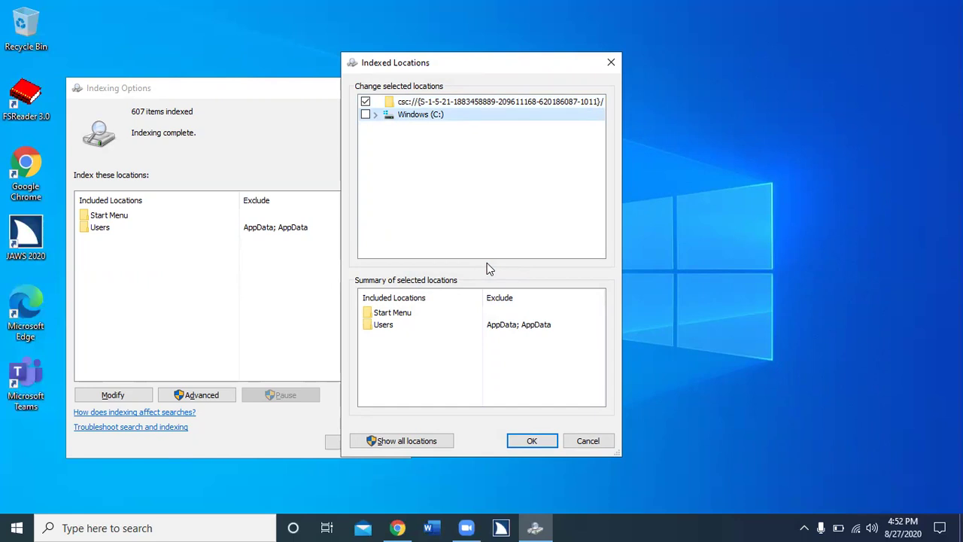
{"action": "key", "text": "space"}
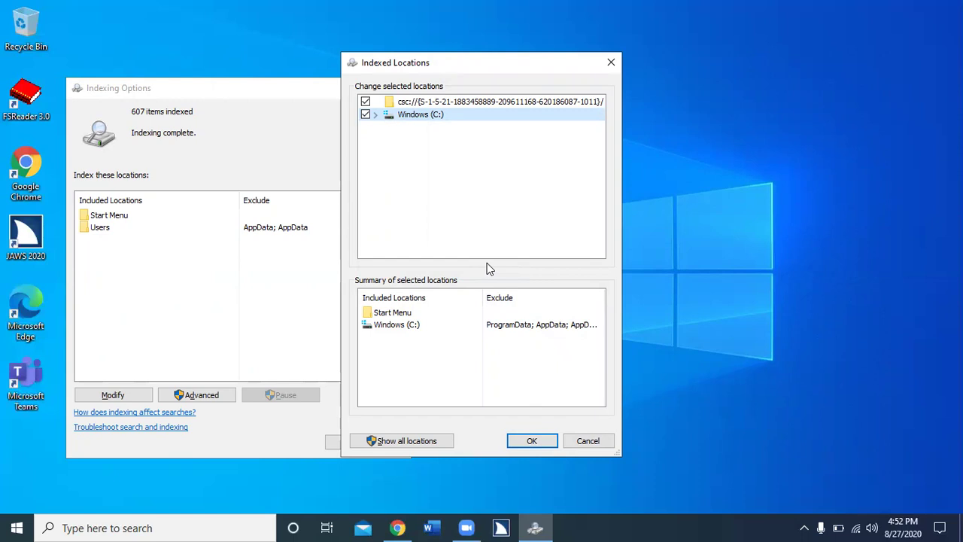
{"action": "key", "text": "super"}
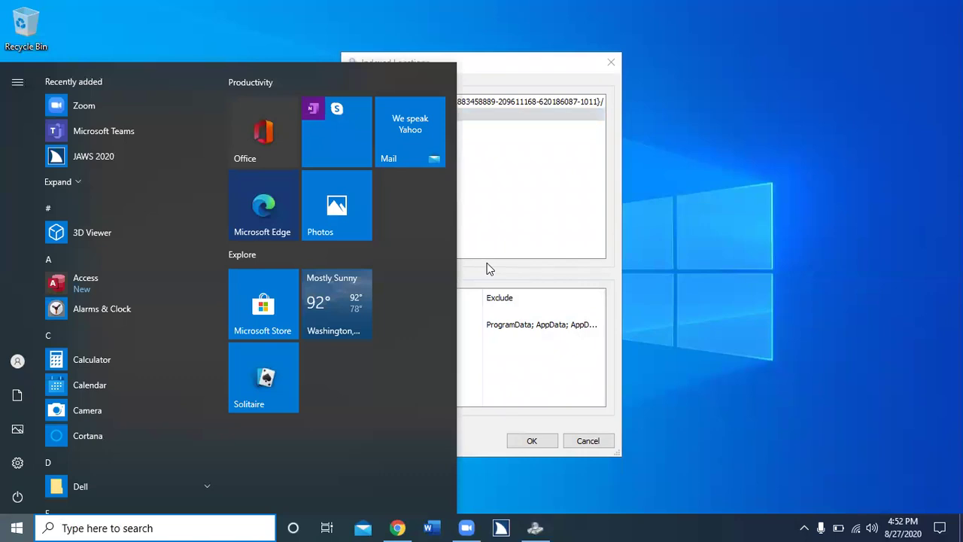
- Search 'up' in Start to open the Windows Update settings page
{"action": "type", "text": "u"}
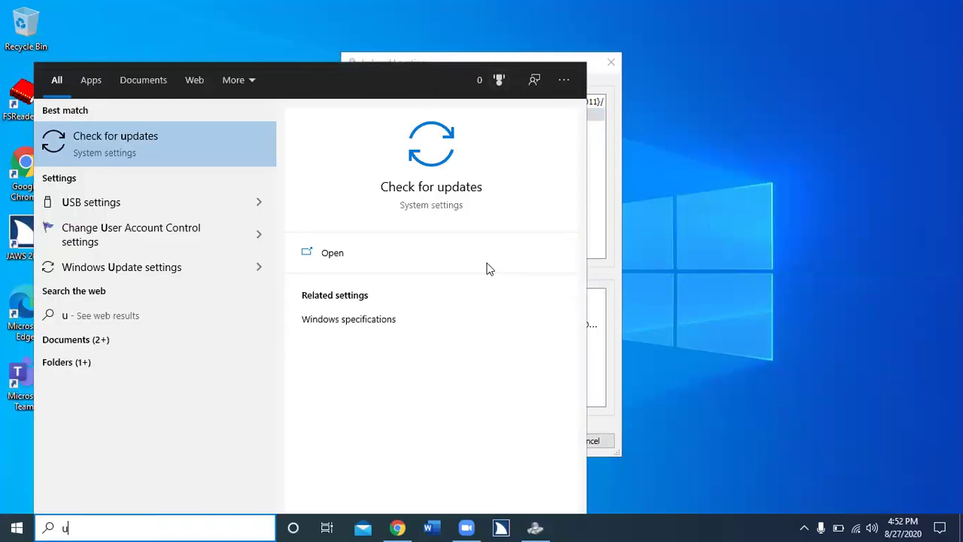
{"action": "type", "text": "p"}
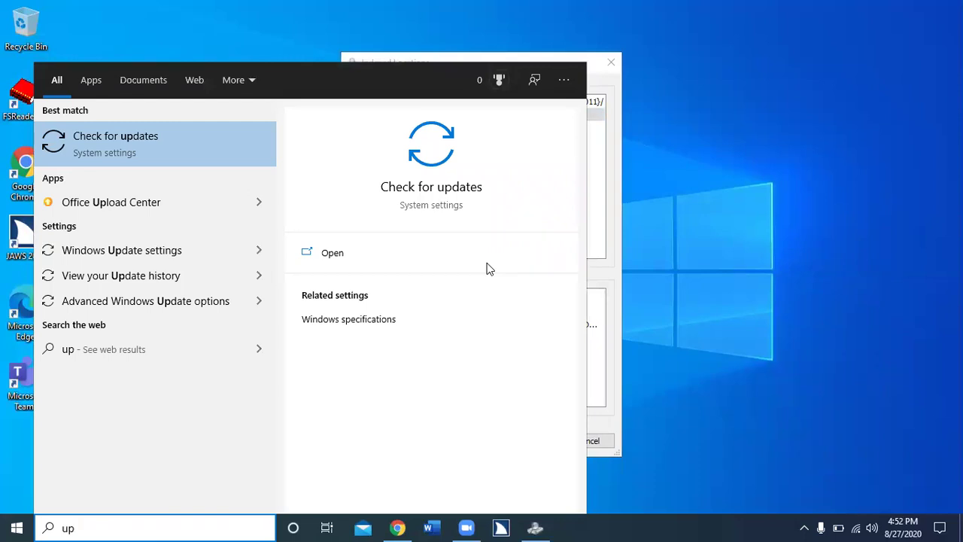
{"action": "key", "text": "Return"}
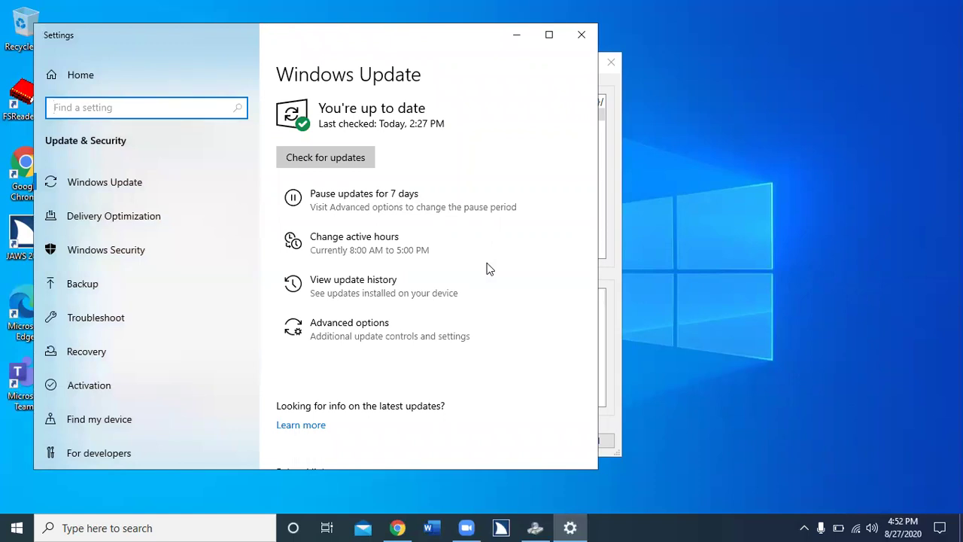
{"action": "key", "text": "Tab"}
{"action": "key", "text": "Tab"}
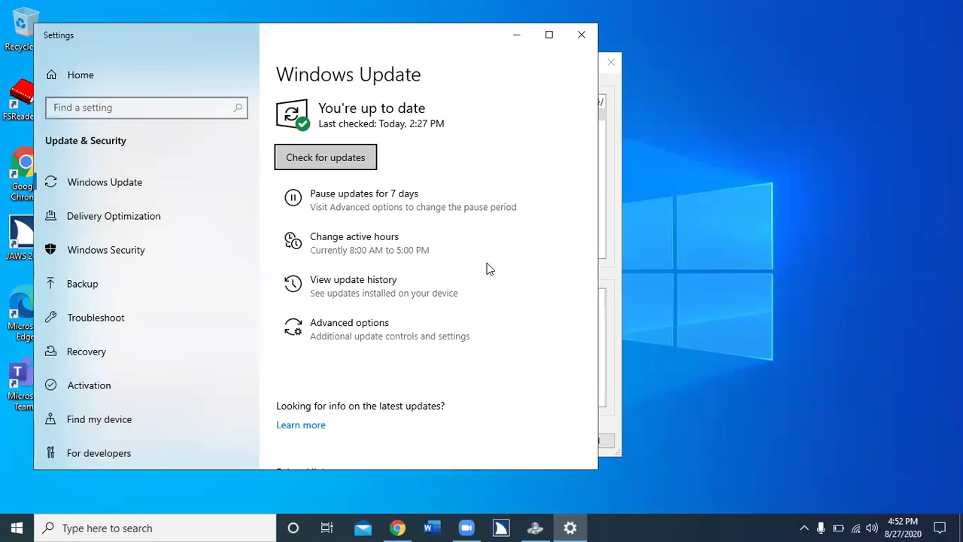
- Check for updates, starting download of the 2020-08 cumulative updates KB4569745 and KB4566782
{"action": "key", "text": "space"}
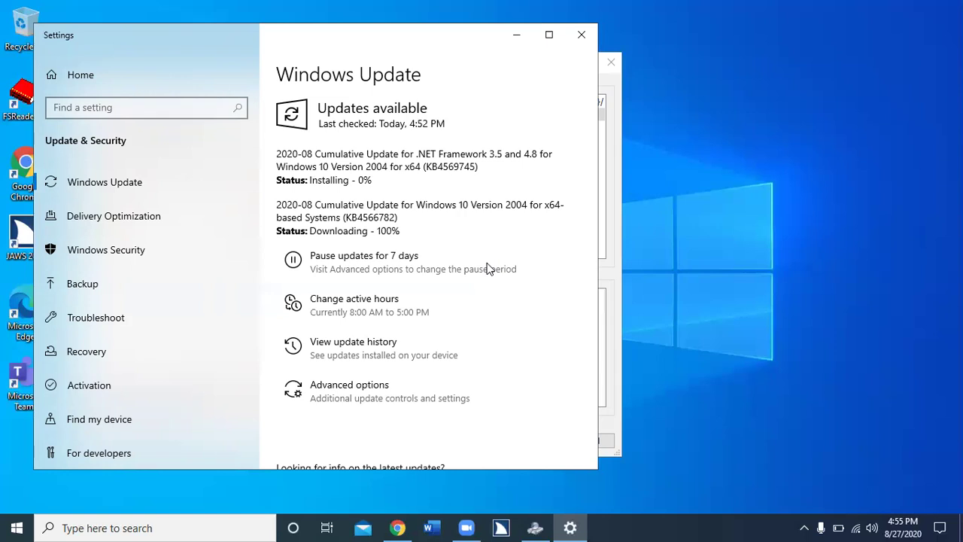
- Switch back to Indexing Options and close the Indexed Locations dialog
{"action": "key", "text": "alt+Tab"}
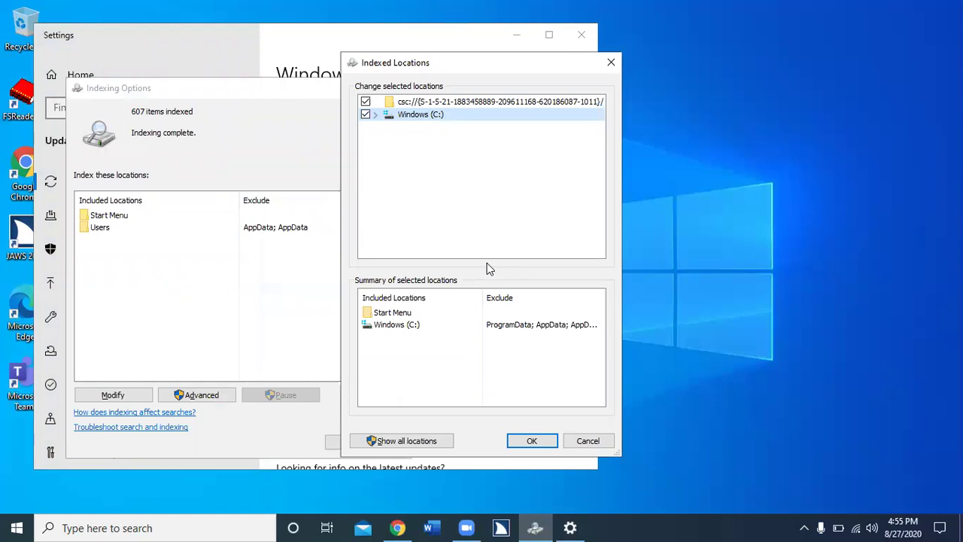
{"action": "key", "text": "Escape"}
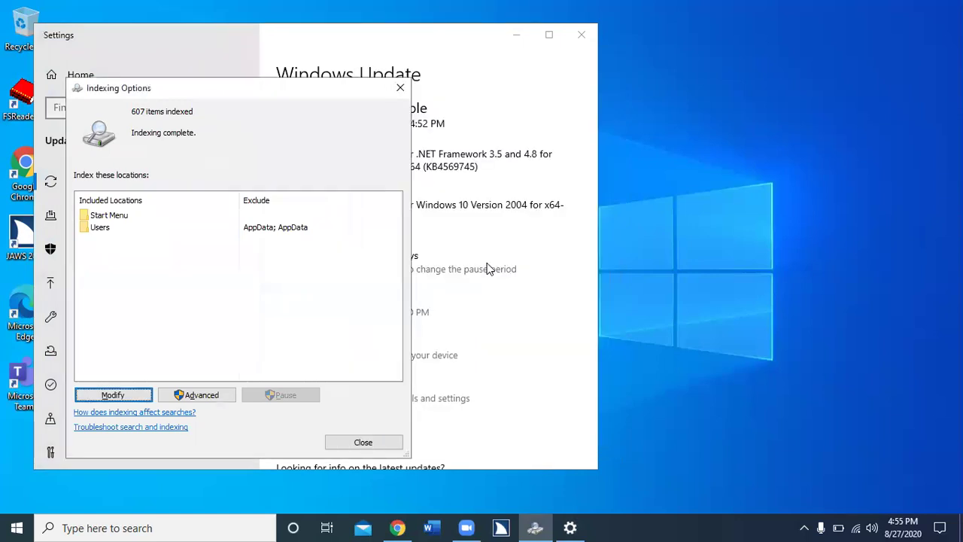